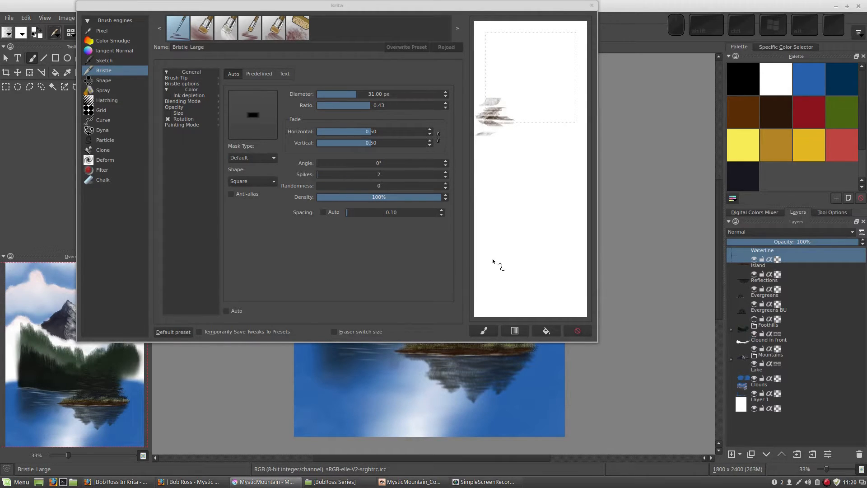
# - Clear the brush scratchpad, move the brush editor clear of the toolbar colours, and pick the green palette swatch as painting colour
pyautogui.click(511, 334)
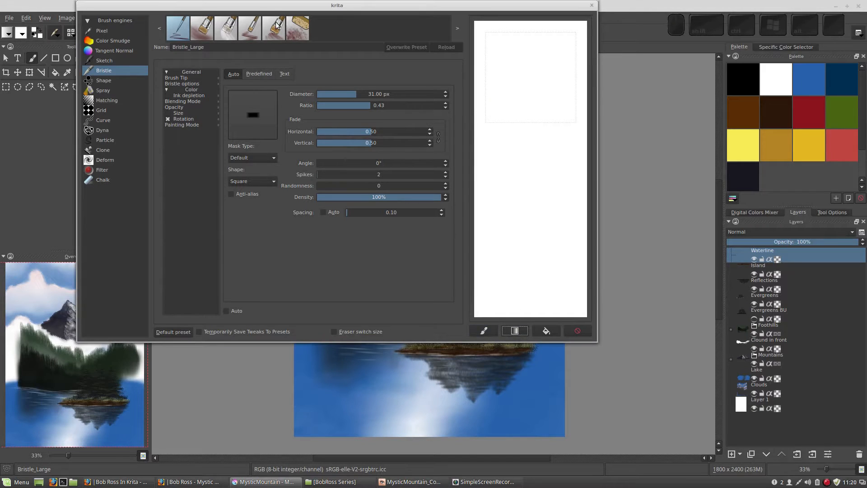
pyautogui.moveTo(265, 9); pyautogui.dragTo(296, 24)
pyautogui.click(36, 31)
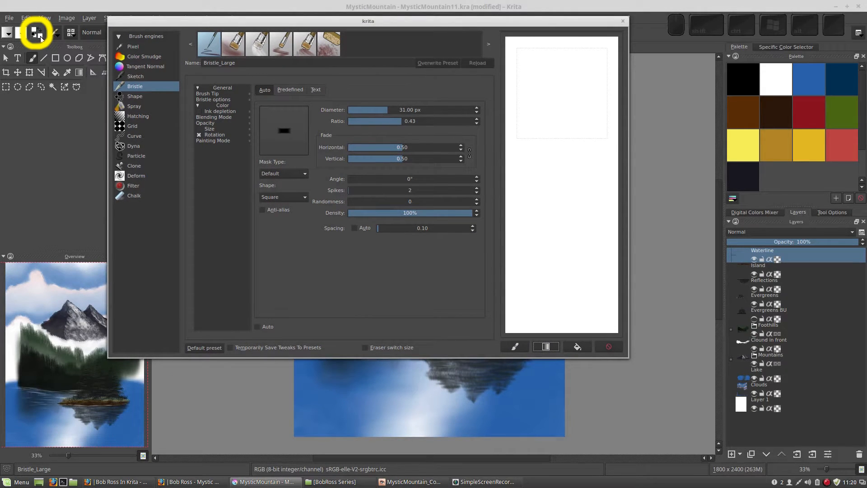
pyautogui.click(838, 112)
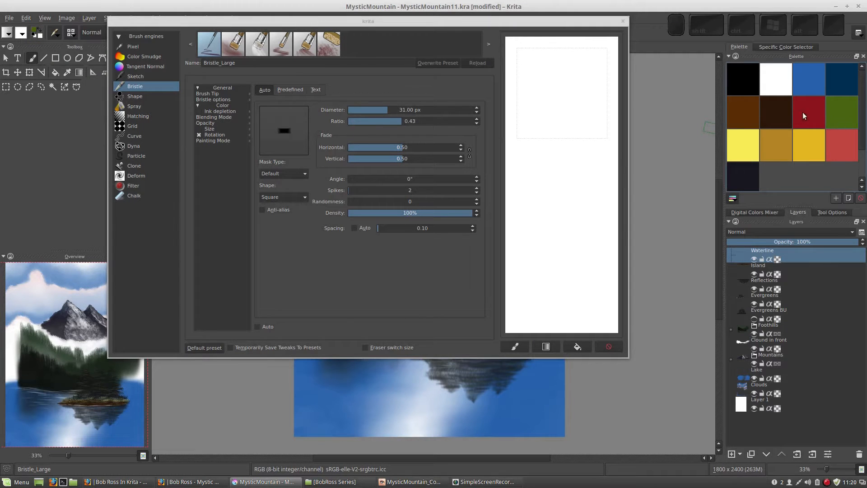
# - Paint several green test strokes on the white scratchpad with the Bristle_Large brush
pyautogui.moveTo(558, 124)
pyautogui.mouseDown()
pyautogui.moveTo(577, 148)
pyautogui.moveTo(555, 167)
pyautogui.mouseUp()
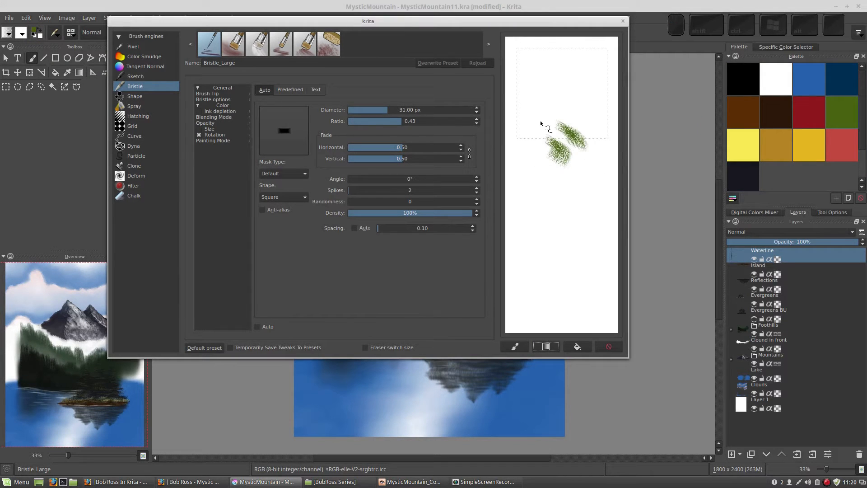
pyautogui.moveTo(538, 110)
pyautogui.mouseDown()
pyautogui.moveTo(530, 184)
pyautogui.moveTo(556, 226)
pyautogui.mouseUp()
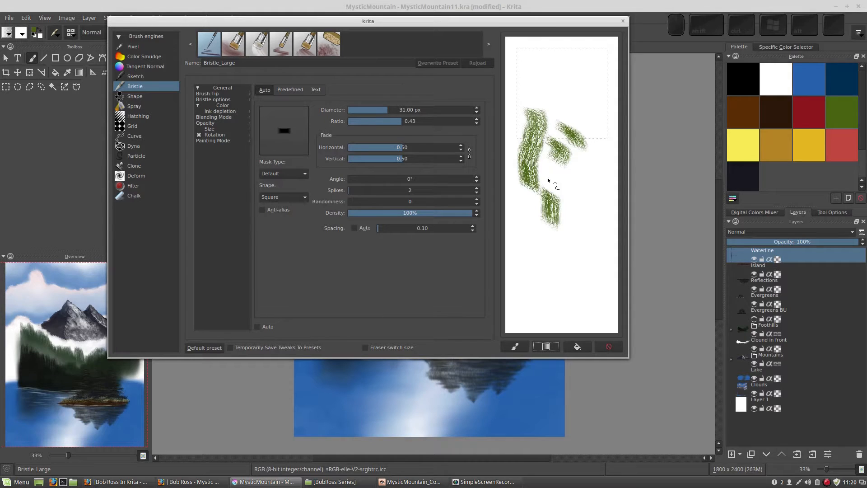
pyautogui.moveTo(538, 59)
pyautogui.mouseDown()
pyautogui.moveTo(557, 91)
pyautogui.moveTo(557, 148)
pyautogui.mouseUp()
pyautogui.moveTo(568, 105)
pyautogui.mouseDown()
pyautogui.moveTo(561, 208)
pyautogui.moveTo(528, 261)
pyautogui.mouseUp()
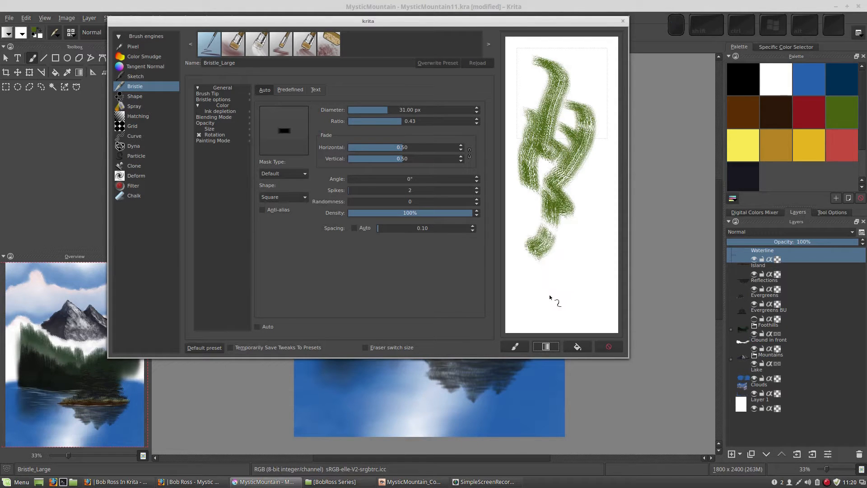
pyautogui.moveTo(585, 227); pyautogui.dragTo(568, 297)
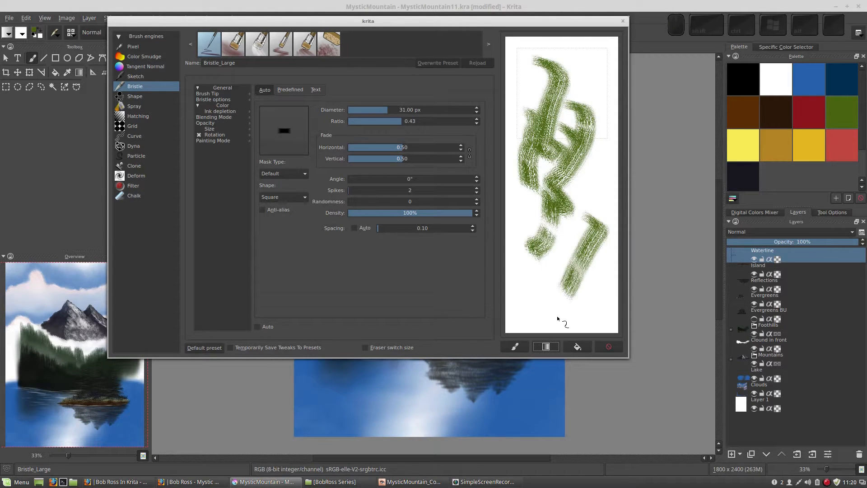
# - Fill the scratchpad with the green-to-white gradient and paint long vertical test strokes over it
pyautogui.click(546, 347)
pyautogui.moveTo(533, 82); pyautogui.dragTo(540, 273)
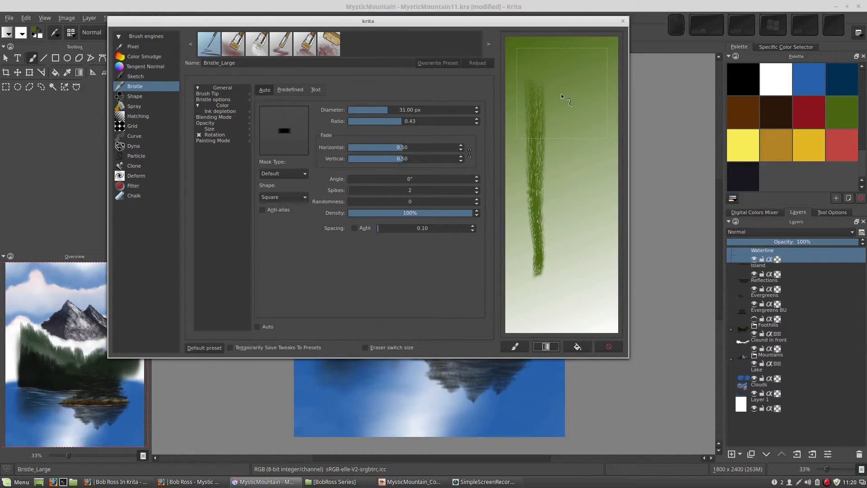
pyautogui.moveTo(562, 80); pyautogui.dragTo(560, 289)
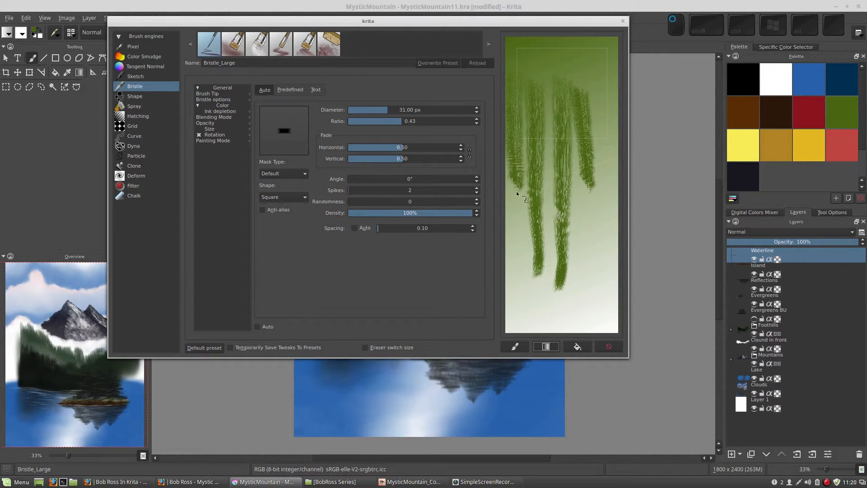
pyautogui.moveTo(516, 191)
pyautogui.mouseDown()
pyautogui.moveTo(522, 294)
pyautogui.moveTo(535, 291)
pyautogui.moveTo(583, 165)
pyautogui.moveTo(584, 234)
pyautogui.mouseUp()
# - Refill the scratchpad with the gradient and paint curved, crossing test strokes over it
pyautogui.click(545, 347)
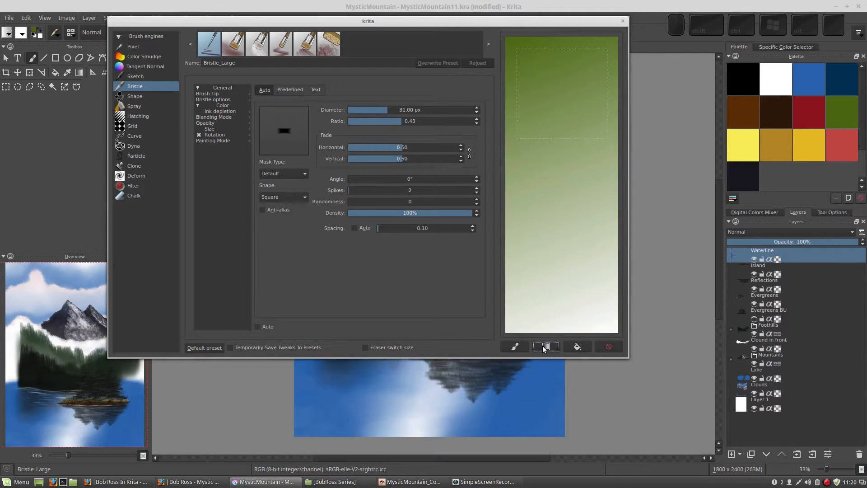
pyautogui.moveTo(533, 154)
pyautogui.mouseDown()
pyautogui.moveTo(541, 237)
pyautogui.moveTo(583, 220)
pyautogui.moveTo(587, 250)
pyautogui.moveTo(560, 268)
pyautogui.moveTo(535, 268)
pyautogui.mouseUp()
pyautogui.moveTo(604, 143)
pyautogui.mouseDown()
pyautogui.moveTo(548, 133)
pyautogui.moveTo(522, 122)
pyautogui.mouseUp()
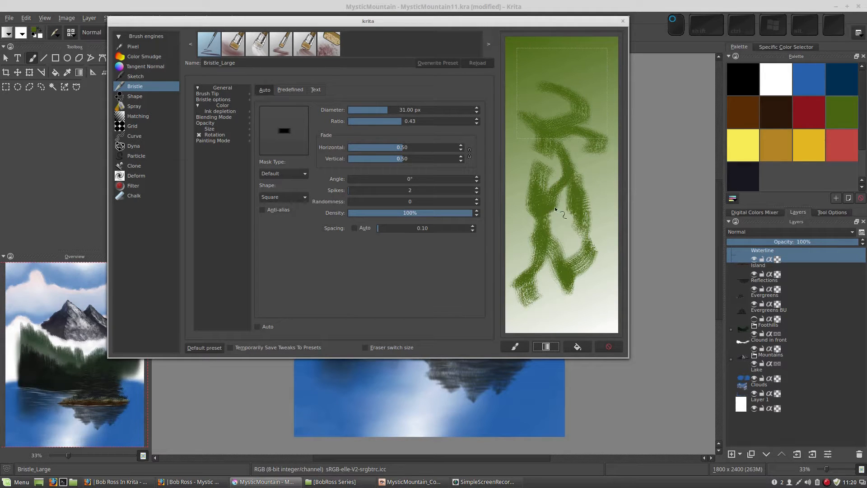
pyautogui.moveTo(567, 196)
pyautogui.mouseDown()
pyautogui.moveTo(564, 160)
pyautogui.moveTo(542, 138)
pyautogui.mouseUp()
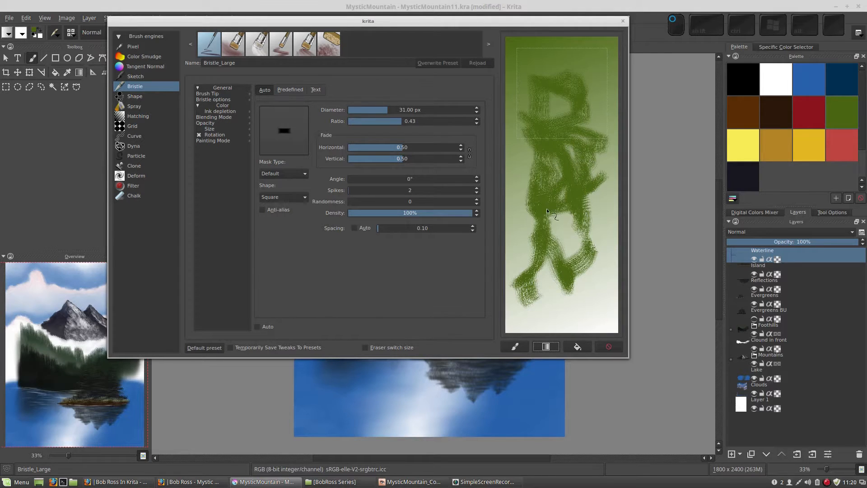
pyautogui.click(545, 346)
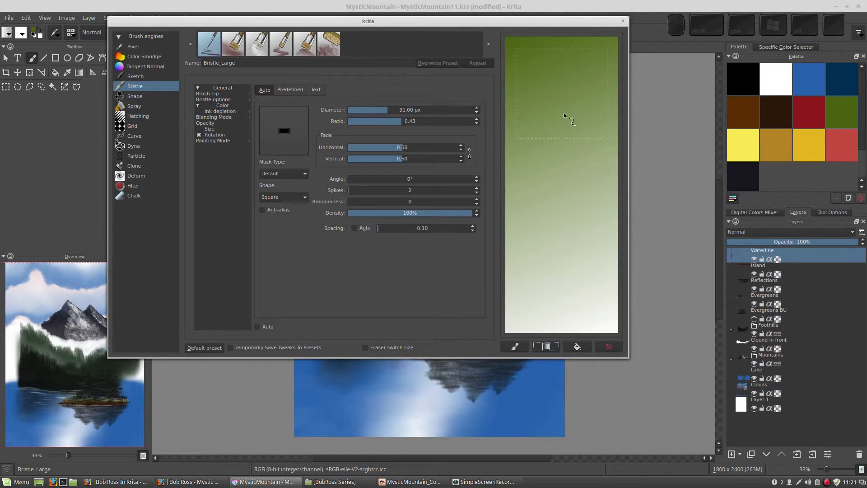
pyautogui.moveTo(561, 178)
pyautogui.mouseDown()
pyautogui.moveTo(548, 203)
pyautogui.moveTo(563, 219)
pyautogui.moveTo(561, 261)
pyautogui.moveTo(542, 286)
pyautogui.moveTo(606, 299)
pyautogui.moveTo(588, 318)
pyautogui.moveTo(519, 312)
pyautogui.mouseUp()
# - Fill the scratchpad with the plain background colour and paint a few test strokes on it
pyautogui.click(546, 347)
pyautogui.click(578, 346)
pyautogui.moveTo(540, 115)
pyautogui.mouseDown()
pyautogui.moveTo(552, 265)
pyautogui.moveTo(590, 195)
pyautogui.moveTo(580, 141)
pyautogui.moveTo(568, 226)
pyautogui.mouseUp()
pyautogui.moveTo(563, 79); pyautogui.dragTo(603, 109)
pyautogui.moveTo(592, 108)
pyautogui.mouseDown()
pyautogui.moveTo(554, 101)
pyautogui.moveTo(529, 111)
pyautogui.moveTo(538, 132)
pyautogui.mouseUp()
pyautogui.moveTo(567, 129); pyautogui.dragTo(583, 147)
# - Reset the scratchpad to the background colour and paint short slanted green dabs across it
pyautogui.click(577, 347)
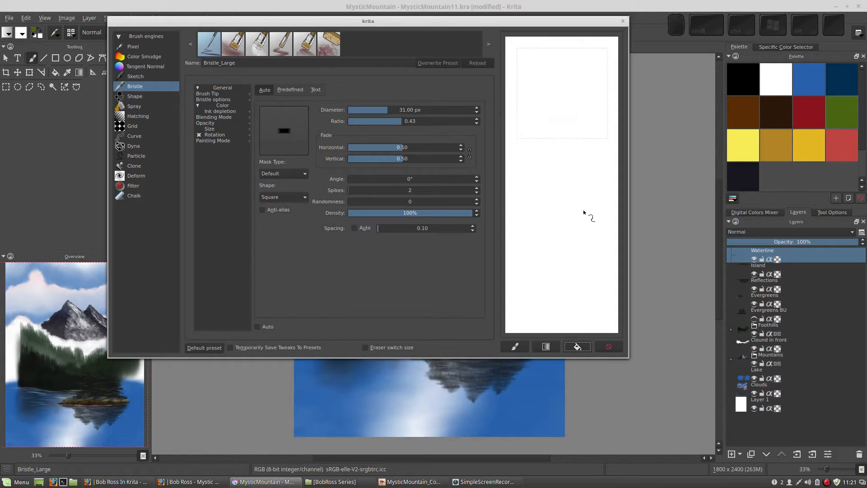
pyautogui.moveTo(556, 121)
pyautogui.mouseDown()
pyautogui.moveTo(581, 138)
pyautogui.moveTo(519, 170)
pyautogui.moveTo(590, 176)
pyautogui.moveTo(544, 175)
pyautogui.moveTo(590, 201)
pyautogui.moveTo(591, 234)
pyautogui.moveTo(543, 214)
pyautogui.mouseUp()
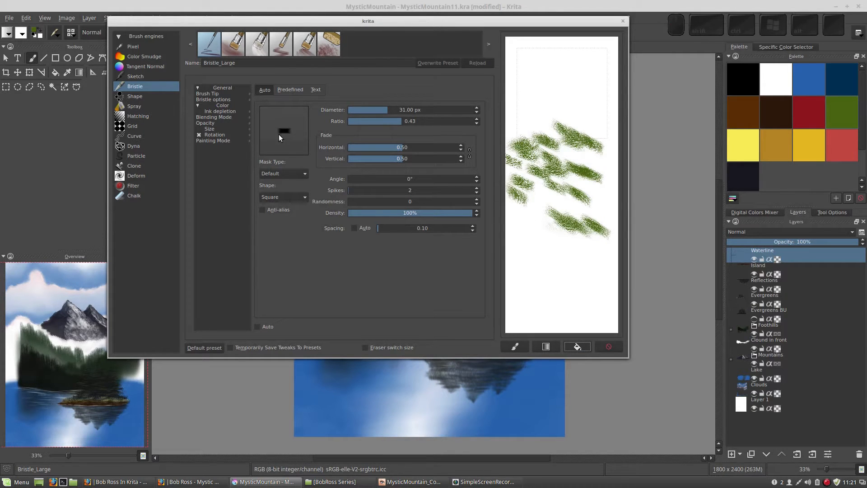
pyautogui.moveTo(594, 99)
pyautogui.mouseDown()
pyautogui.moveTo(557, 87)
pyautogui.moveTo(585, 120)
pyautogui.moveTo(544, 110)
pyautogui.mouseUp()
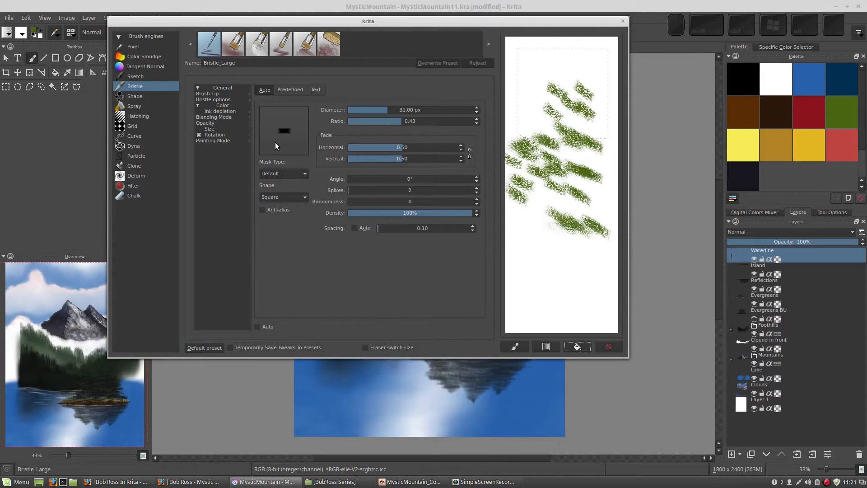
# - Change the brush tip shape to Circle, keeping the Default mask type, and test it with short dabs low on the scratchpad
pyautogui.click(302, 174)
pyautogui.click(305, 175)
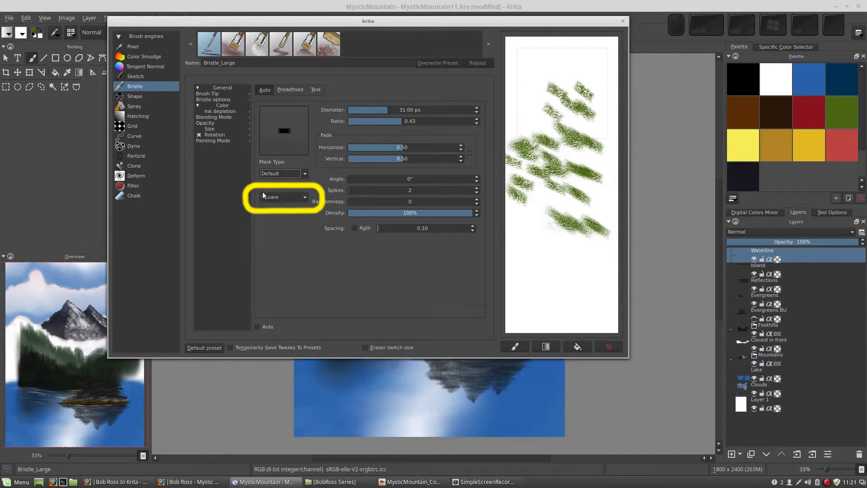
pyautogui.click(302, 196)
pyautogui.click(294, 205)
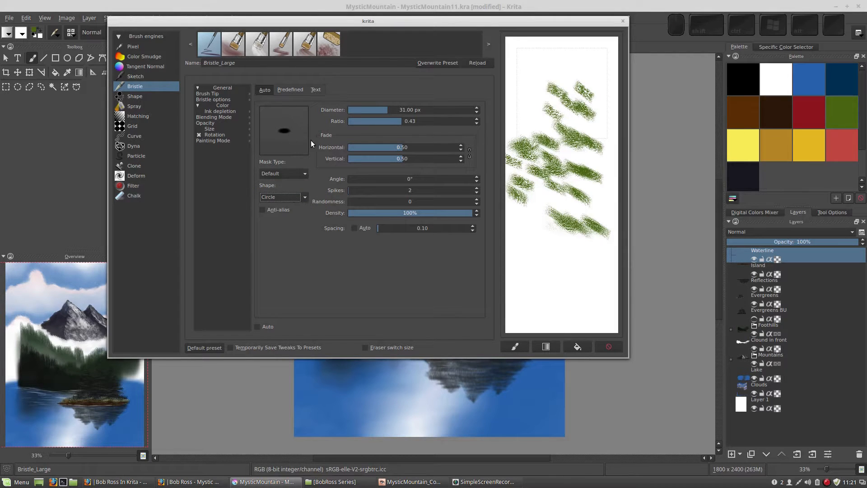
pyautogui.moveTo(565, 246)
pyautogui.mouseDown()
pyautogui.moveTo(577, 270)
pyautogui.moveTo(556, 268)
pyautogui.moveTo(549, 286)
pyautogui.mouseUp()
pyautogui.moveTo(563, 270); pyautogui.dragTo(572, 288)
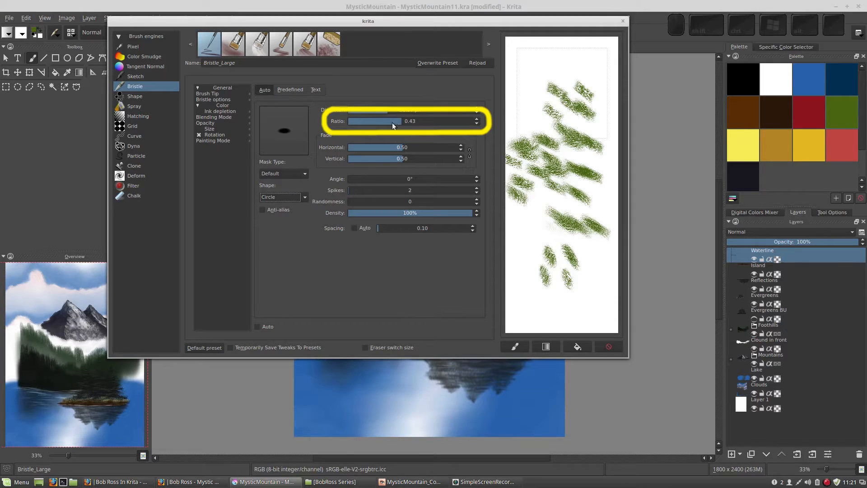
# - Set the brush tip ratio to 0.25 and test it with short dabs near the scratchpad's upper edge
pyautogui.moveTo(392, 123)
pyautogui.mouseDown()
pyautogui.moveTo(400, 121)
pyautogui.moveTo(379, 122)
pyautogui.mouseUp()
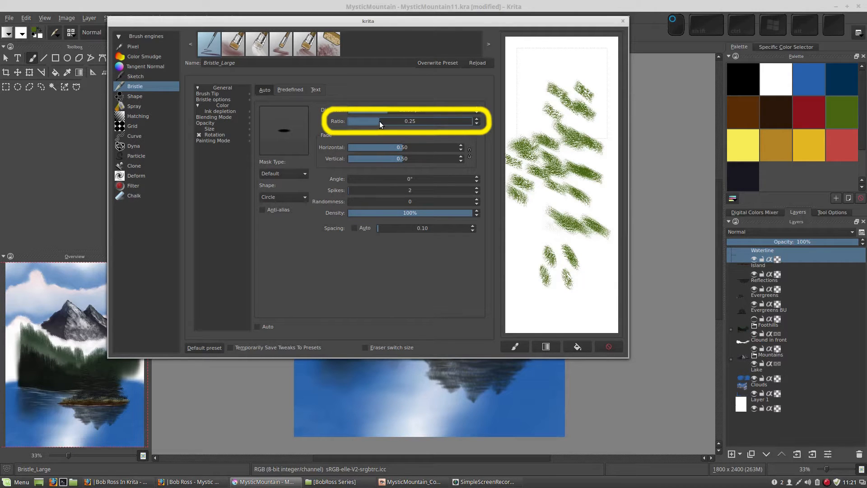
pyautogui.moveTo(555, 71); pyautogui.dragTo(544, 68)
pyautogui.moveTo(527, 79)
pyautogui.mouseDown()
pyautogui.moveTo(521, 77)
pyautogui.moveTo(546, 111)
pyautogui.moveTo(526, 116)
pyautogui.mouseUp()
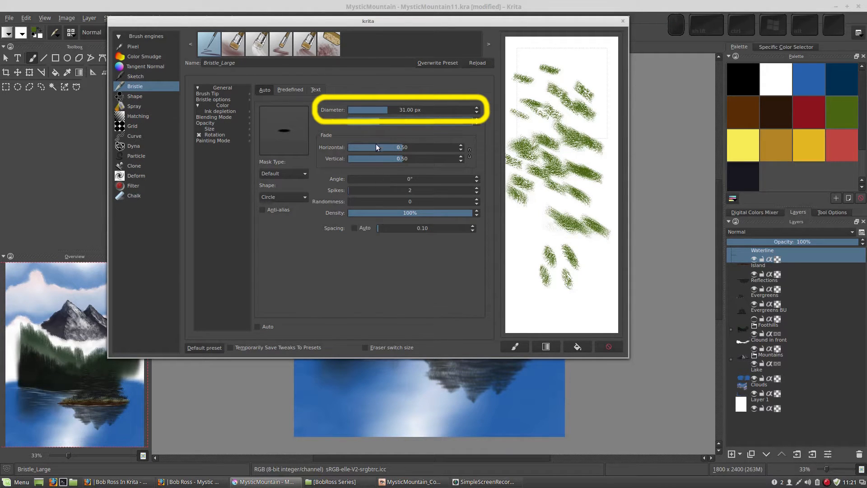
# - Set the brush diameter to 100.67 px and test it with broad strokes on a cleared scratchpad
pyautogui.moveTo(397, 110); pyautogui.dragTo(406, 112)
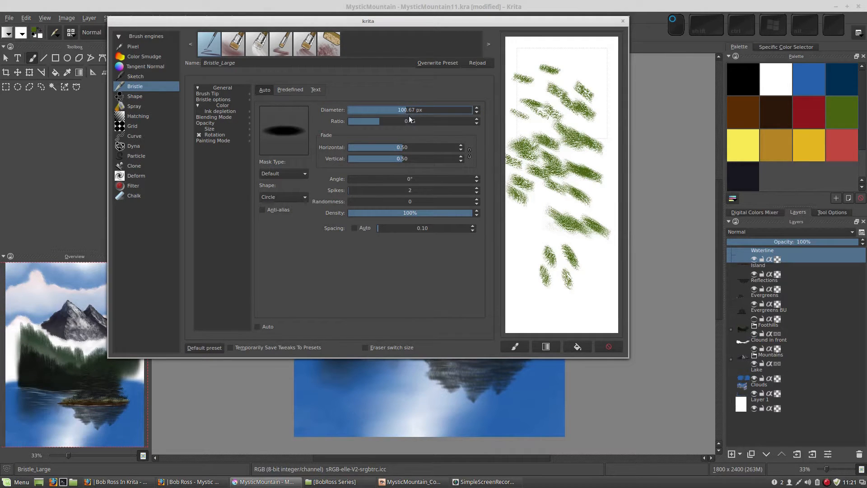
pyautogui.click(577, 347)
pyautogui.click(552, 184)
pyautogui.moveTo(552, 184)
pyautogui.mouseDown()
pyautogui.moveTo(558, 229)
pyautogui.moveTo(540, 235)
pyautogui.moveTo(544, 255)
pyautogui.moveTo(570, 271)
pyautogui.moveTo(585, 235)
pyautogui.moveTo(550, 137)
pyautogui.moveTo(539, 140)
pyautogui.moveTo(535, 166)
pyautogui.moveTo(548, 202)
pyautogui.moveTo(528, 269)
pyautogui.moveTo(554, 298)
pyautogui.mouseUp()
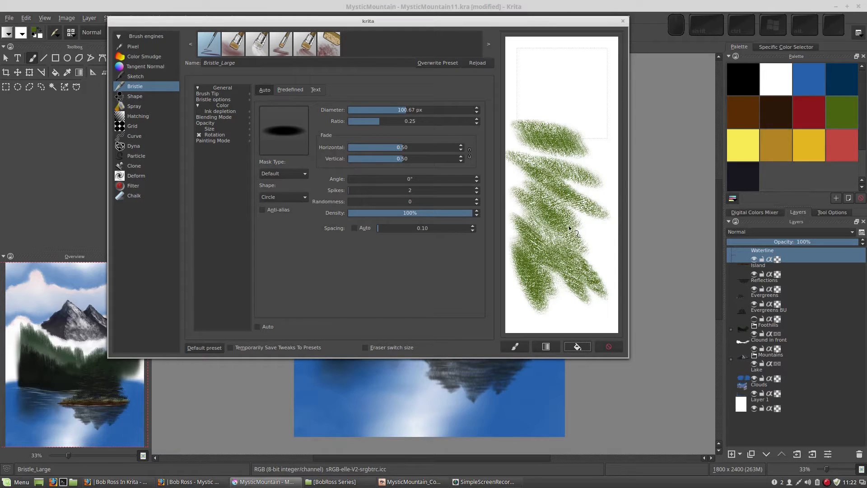
pyautogui.moveTo(565, 107)
pyautogui.mouseDown()
pyautogui.moveTo(547, 118)
pyautogui.moveTo(587, 90)
pyautogui.mouseUp()
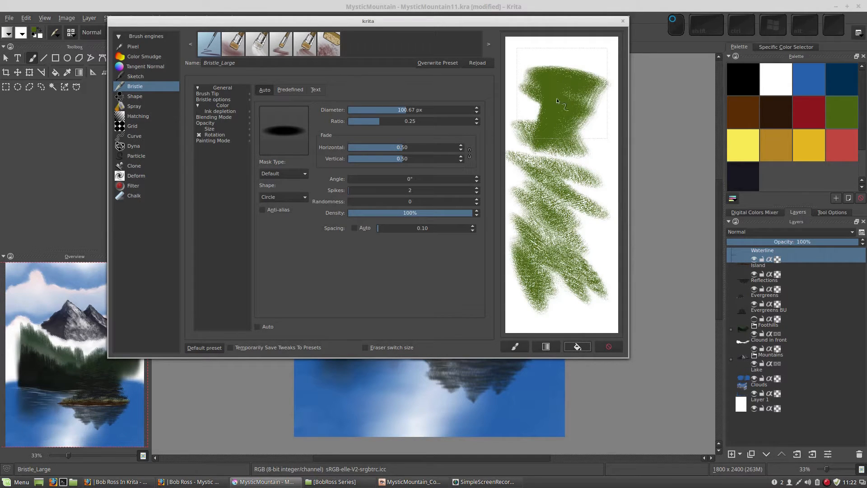
# - Clear the scratchpad, show the brush's Rotation settings, and paint separate short strokes down the scratchpad to test the tilt direction
pyautogui.click(577, 347)
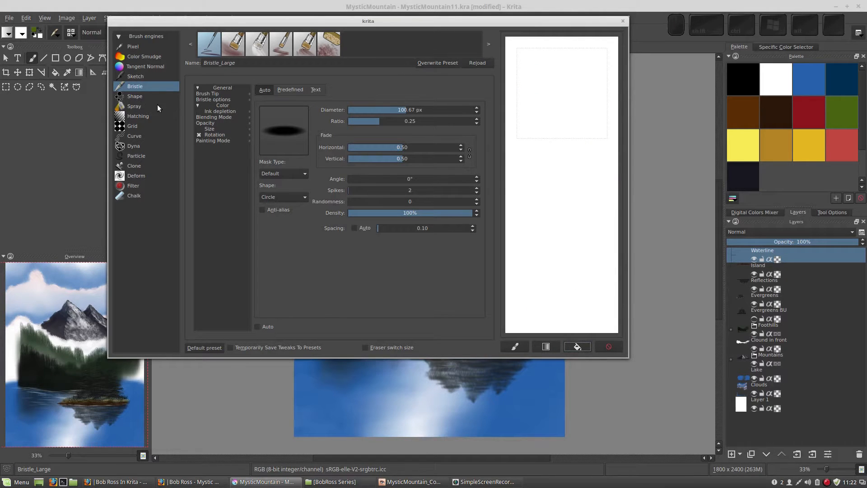
pyautogui.click(213, 135)
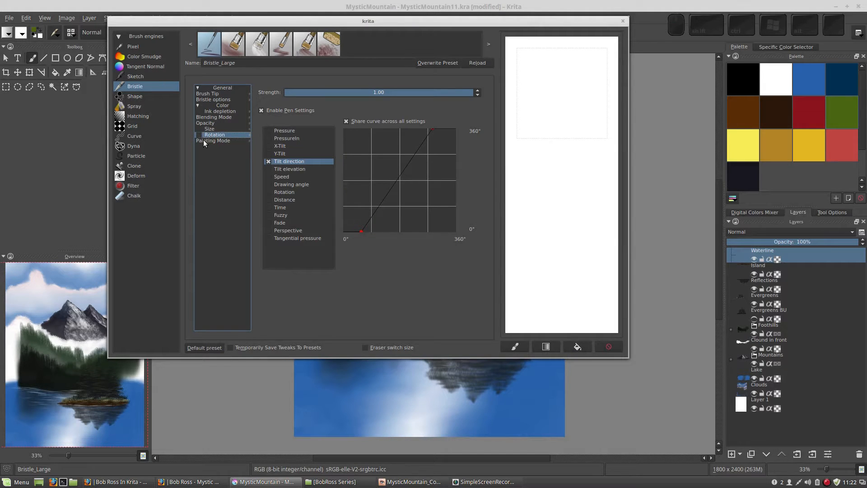
pyautogui.moveTo(509, 159); pyautogui.dragTo(582, 172)
pyautogui.moveTo(527, 186); pyautogui.dragTo(608, 203)
pyautogui.moveTo(532, 210); pyautogui.dragTo(610, 230)
pyautogui.moveTo(507, 235)
pyautogui.mouseDown()
pyautogui.moveTo(576, 247)
pyautogui.moveTo(580, 271)
pyautogui.moveTo(592, 271)
pyautogui.mouseUp()
pyautogui.moveTo(556, 165); pyautogui.dragTo(564, 166)
pyautogui.moveTo(562, 135); pyautogui.dragTo(557, 118)
pyautogui.moveTo(560, 81); pyautogui.dragTo(553, 97)
pyautogui.moveTo(592, 162); pyautogui.dragTo(588, 188)
pyautogui.moveTo(564, 295); pyautogui.dragTo(565, 298)
pyautogui.moveTo(542, 306); pyautogui.dragTo(587, 315)
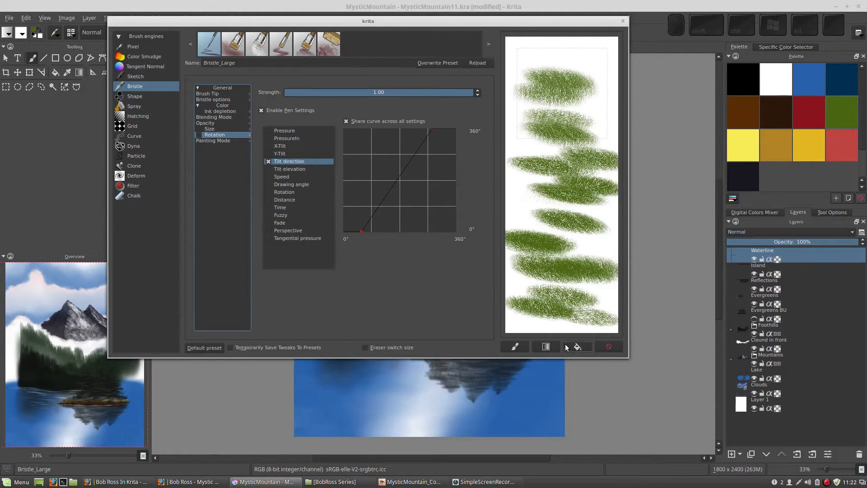
# - Clear the scratchpad, return to the Brush Tip settings, and paint broad overlapping green strokes with the wide elliptical tip
pyautogui.click(567, 347)
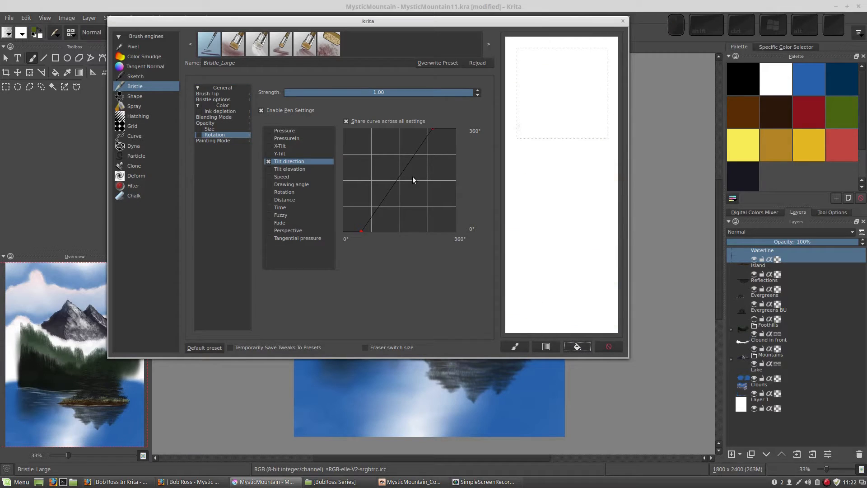
pyautogui.click(210, 94)
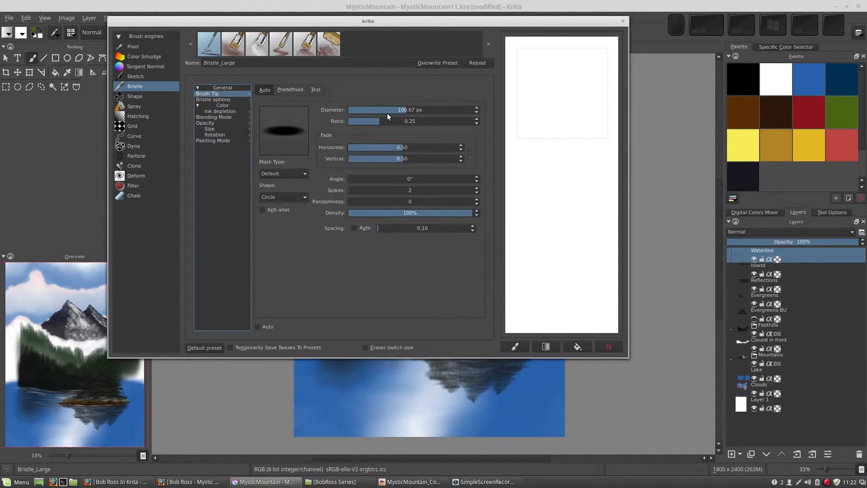
pyautogui.moveTo(508, 189); pyautogui.dragTo(572, 202)
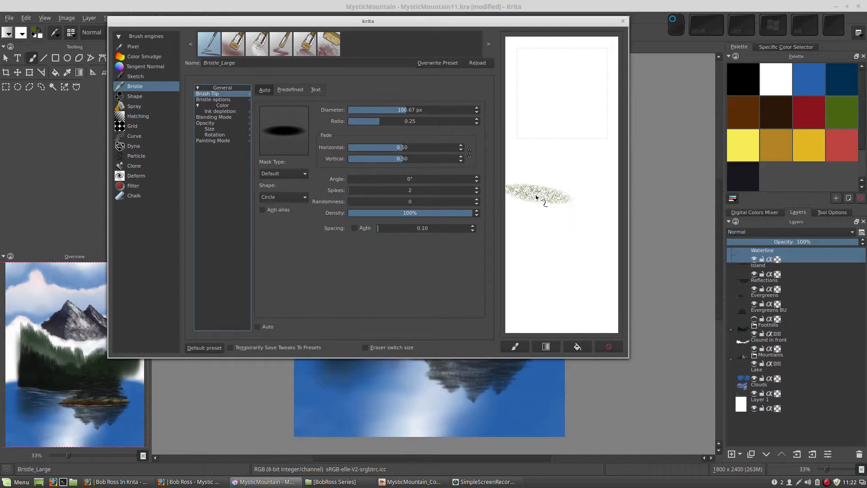
pyautogui.moveTo(520, 219)
pyautogui.mouseDown()
pyautogui.moveTo(556, 232)
pyautogui.moveTo(573, 267)
pyautogui.moveTo(551, 207)
pyautogui.moveTo(588, 131)
pyautogui.moveTo(556, 99)
pyautogui.moveTo(563, 167)
pyautogui.moveTo(529, 158)
pyautogui.mouseUp()
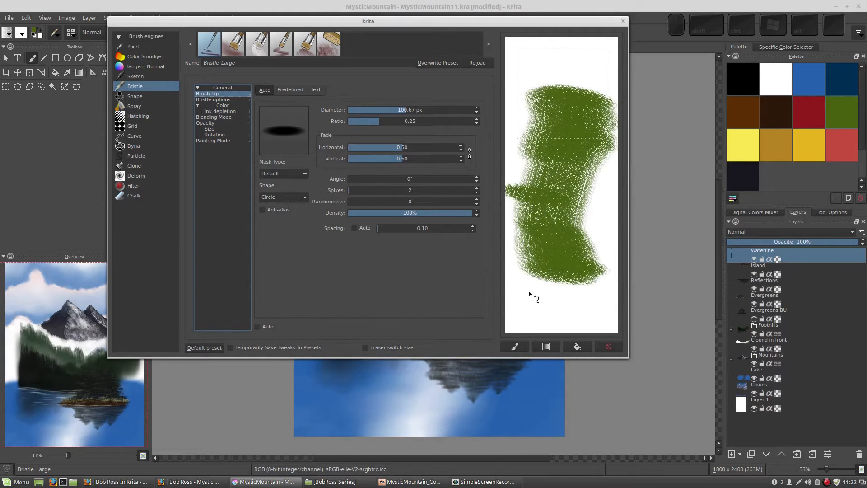
pyautogui.moveTo(511, 285)
pyautogui.mouseDown()
pyautogui.moveTo(542, 308)
pyautogui.moveTo(605, 313)
pyautogui.mouseUp()
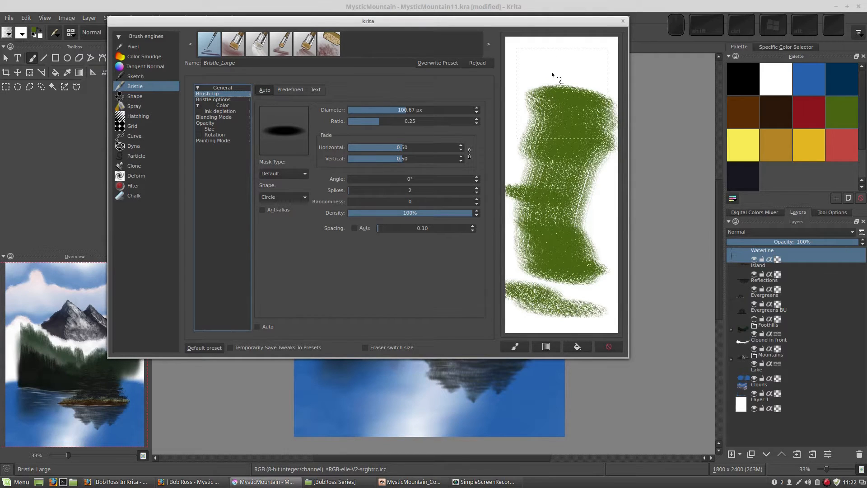
pyautogui.moveTo(526, 50)
pyautogui.mouseDown()
pyautogui.moveTo(588, 61)
pyautogui.moveTo(542, 54)
pyautogui.moveTo(561, 59)
pyautogui.moveTo(524, 73)
pyautogui.moveTo(588, 79)
pyautogui.moveTo(515, 88)
pyautogui.moveTo(551, 88)
pyautogui.mouseUp()
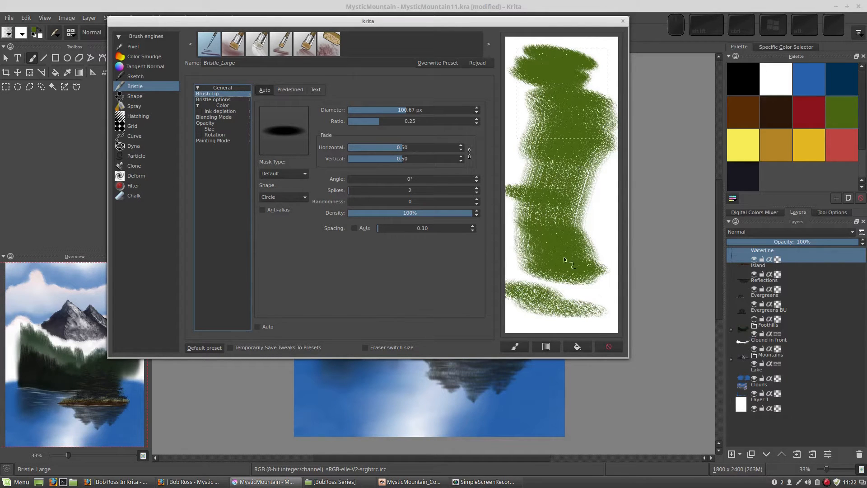
# - Show the Bristle options, set the scale to -0.32, and test it with short dabs beside the existing green strokes
pyautogui.click(218, 101)
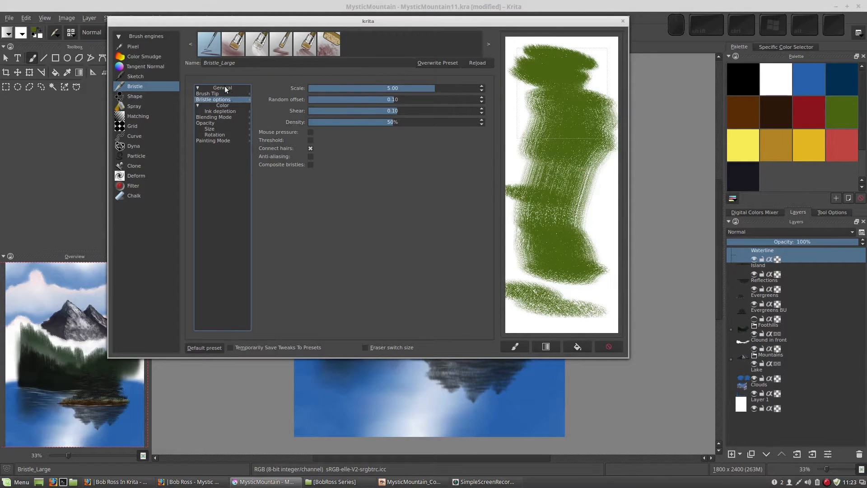
pyautogui.click(389, 87)
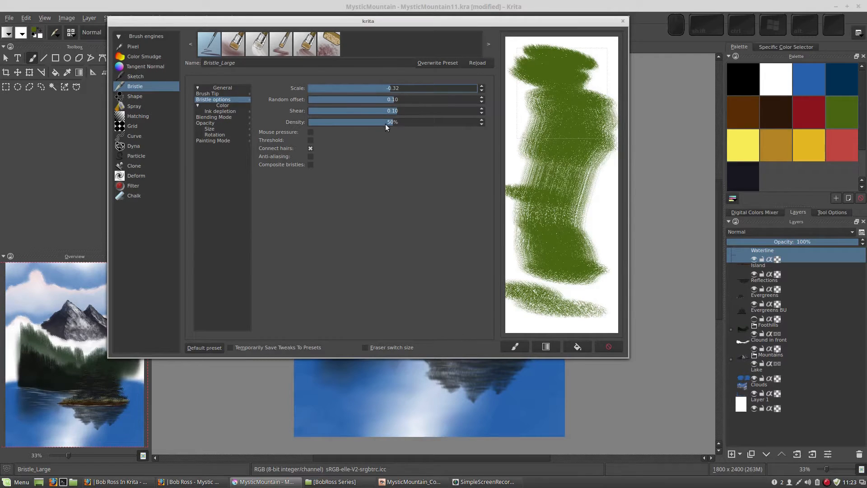
pyautogui.click(593, 220)
pyautogui.click(591, 202)
pyautogui.click(597, 212)
# - Set the bristle scale to 1.00
pyautogui.click(389, 88)
pyautogui.write('1')
pyautogui.press('Return')
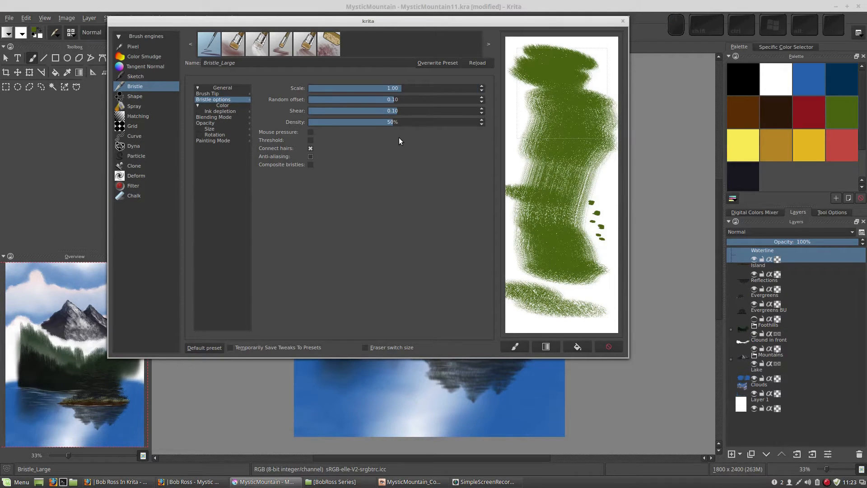
# - Clear the scratchpad and scatter separate short dabs across it to test the new bristle scale
pyautogui.click(578, 346)
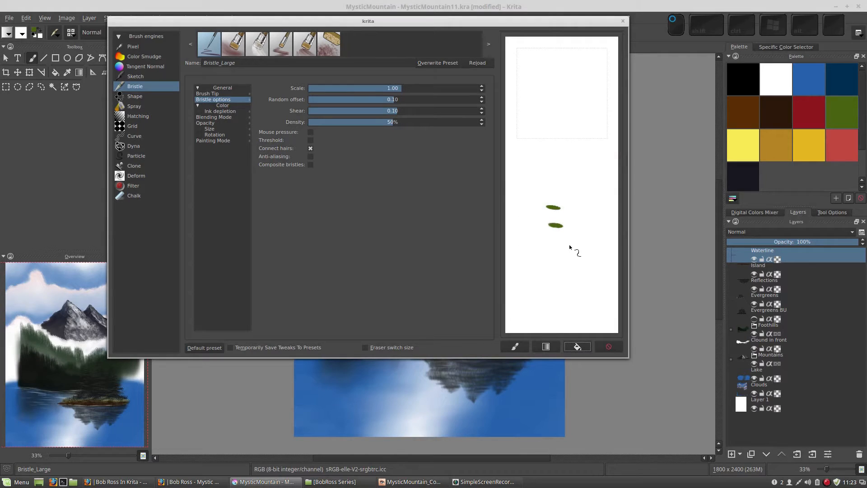
pyautogui.click(569, 246)
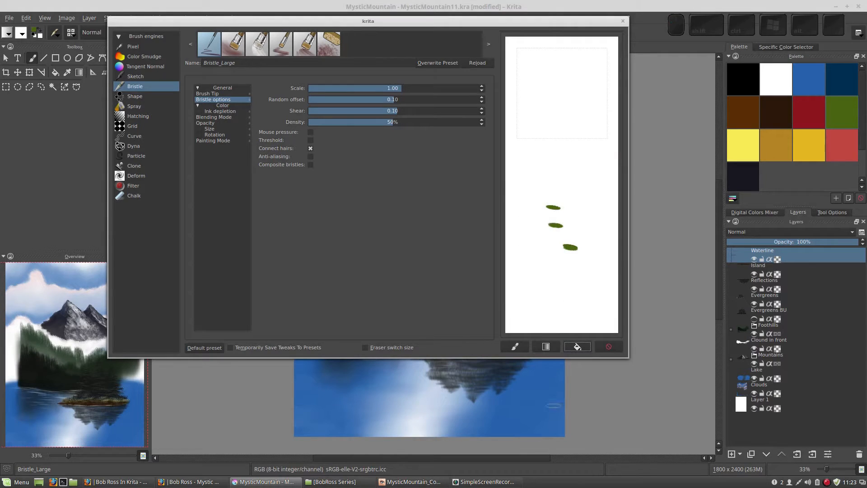
pyautogui.click(558, 262)
pyautogui.click(551, 195)
pyautogui.click(554, 160)
pyautogui.click(556, 153)
pyautogui.moveTo(547, 118); pyautogui.dragTo(560, 121)
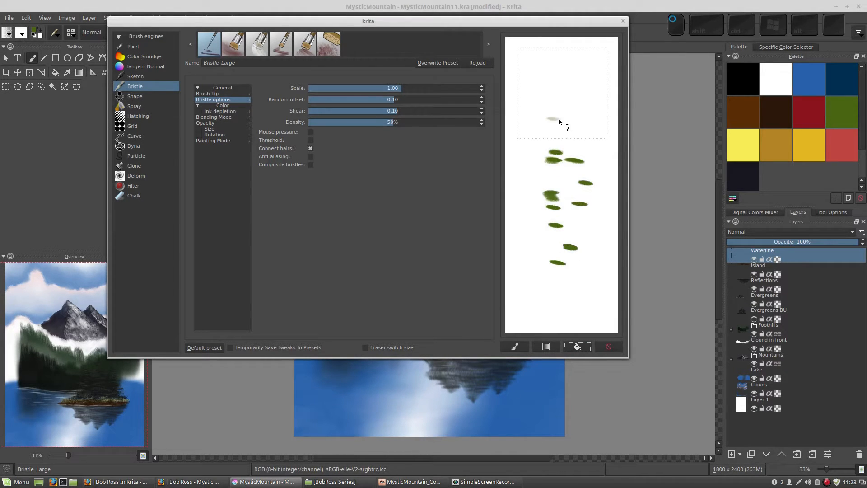
pyautogui.click(553, 138)
pyautogui.click(539, 146)
pyautogui.click(532, 166)
pyautogui.click(535, 186)
pyautogui.click(578, 186)
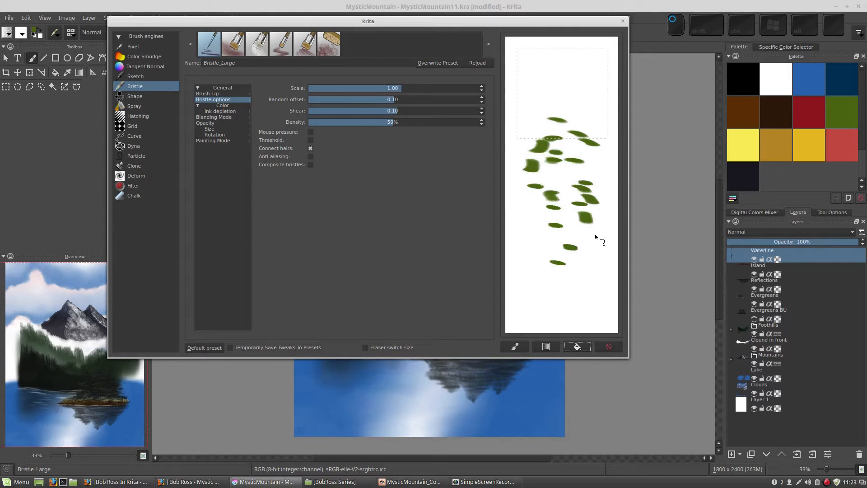
pyautogui.click(579, 153)
pyautogui.click(542, 239)
pyautogui.click(585, 279)
pyautogui.click(584, 267)
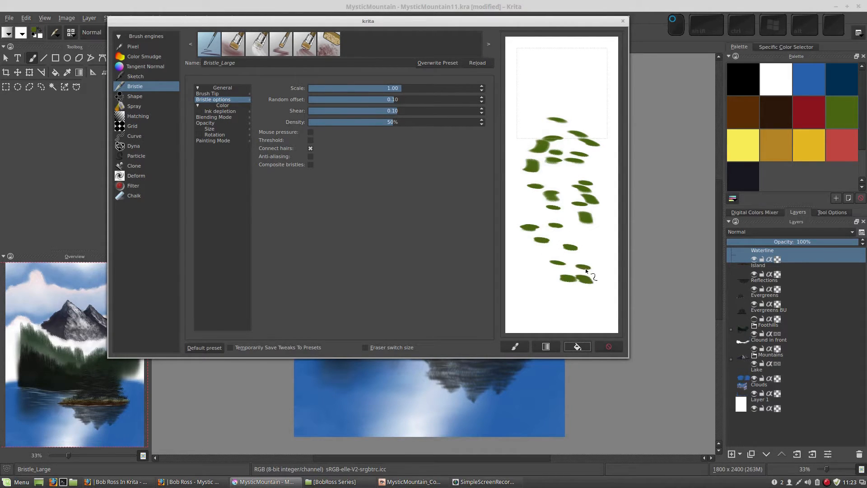
pyautogui.click(542, 258)
pyautogui.click(554, 253)
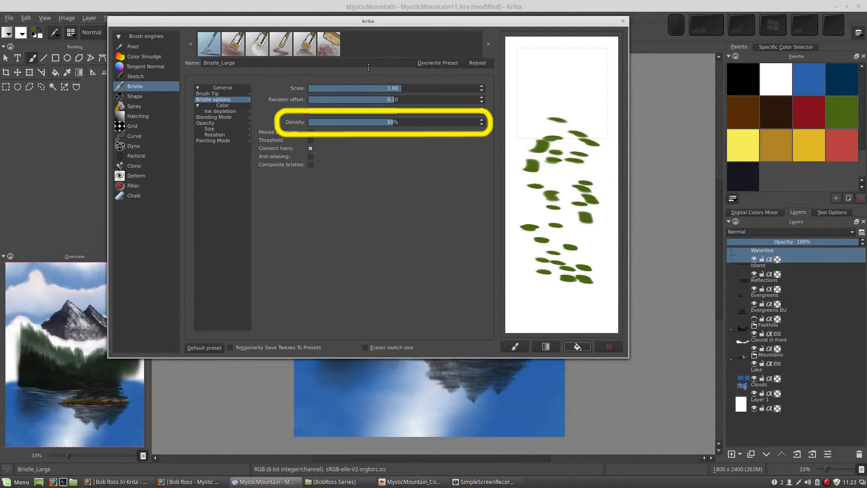
# - Set the bristle density to 2% and test the sparse bristles with short dabs at larger sizes on the scratchpad
pyautogui.click(392, 123)
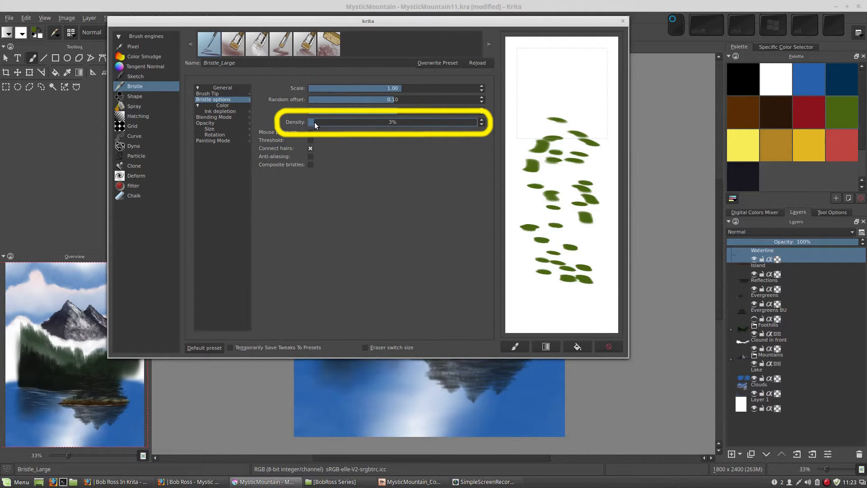
pyautogui.moveTo(314, 122); pyautogui.dragTo(311, 123)
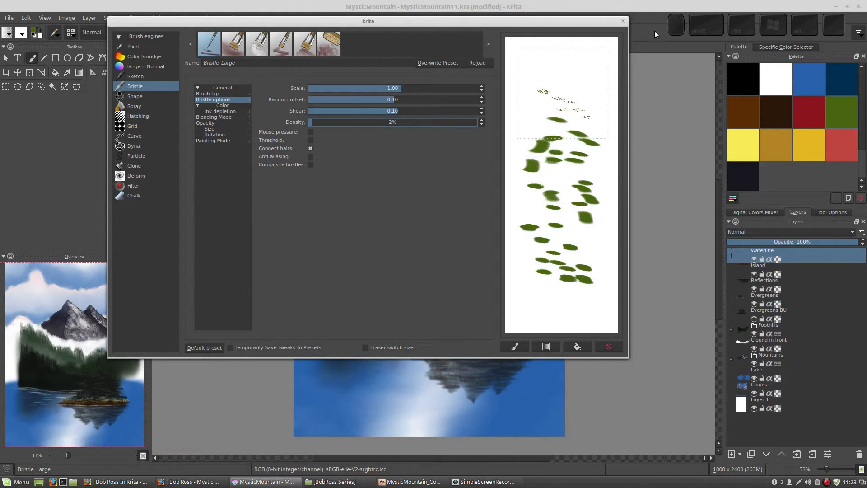
pyautogui.click(658, 88)
pyautogui.press('+')
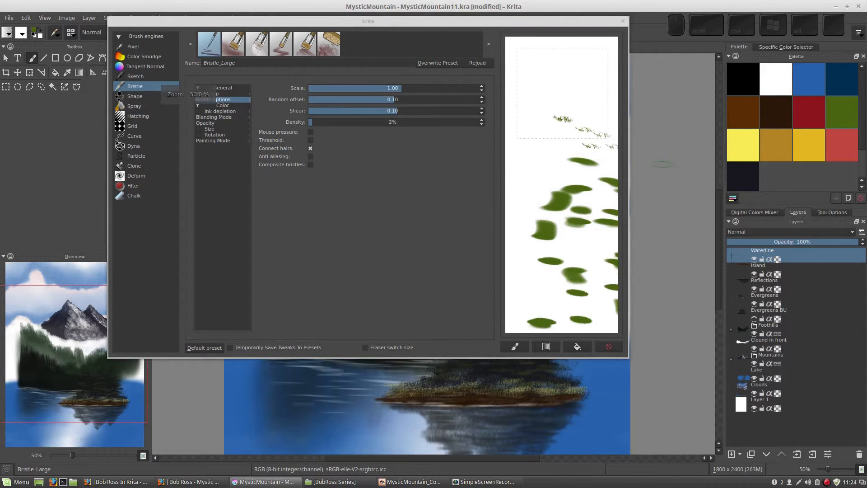
pyautogui.press('+')
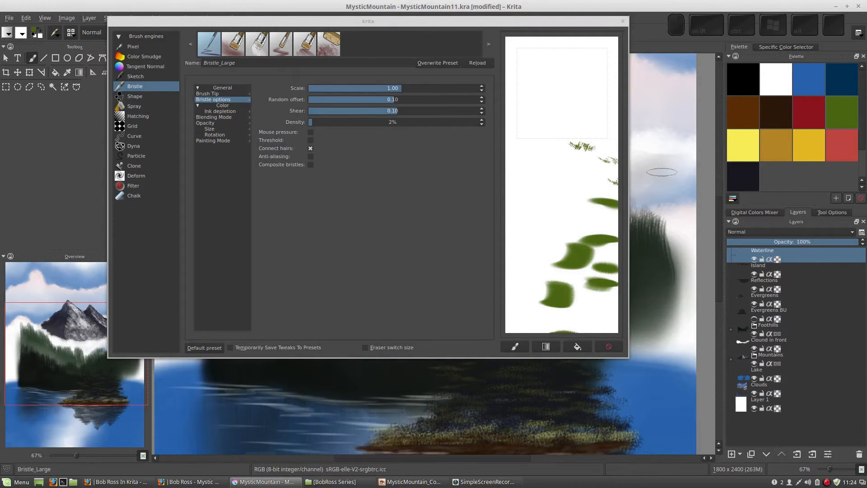
pyautogui.moveTo(536, 170); pyautogui.dragTo(573, 180)
# - Clear the scratchpad and place separate dabs down its middle to show the individual sparse bristles
pyautogui.click(578, 347)
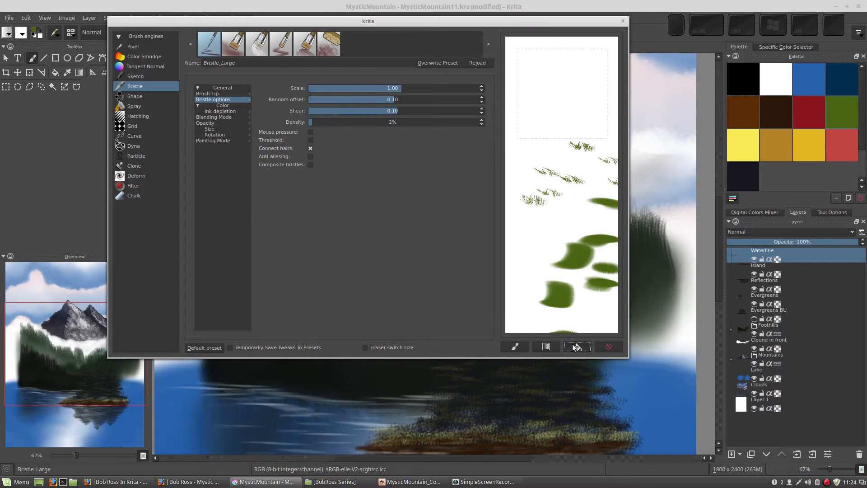
pyautogui.click(560, 173)
pyautogui.moveTo(542, 220); pyautogui.dragTo(587, 237)
pyautogui.moveTo(535, 244); pyautogui.dragTo(586, 262)
pyautogui.moveTo(572, 196); pyautogui.dragTo(595, 200)
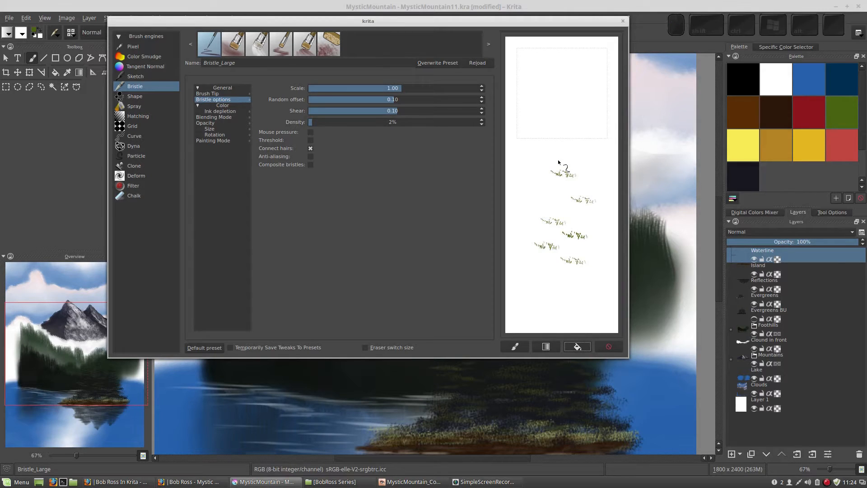
pyautogui.moveTo(547, 150); pyautogui.dragTo(568, 153)
pyautogui.moveTo(531, 183); pyautogui.dragTo(571, 193)
pyautogui.moveTo(572, 160); pyautogui.dragTo(595, 164)
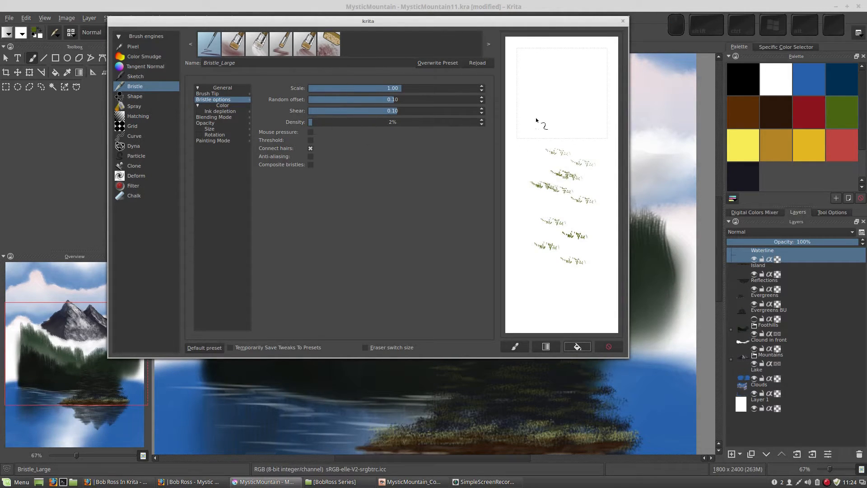
pyautogui.moveTo(554, 135); pyautogui.dragTo(577, 140)
# - Raise the bristle density to its maximum and test it with solid dabs around the sparse ones
pyautogui.moveTo(311, 120); pyautogui.dragTo(478, 121)
pyautogui.moveTo(552, 98)
pyautogui.mouseDown()
pyautogui.moveTo(565, 100)
pyautogui.moveTo(549, 123)
pyautogui.mouseUp()
pyautogui.moveTo(577, 131); pyautogui.dragTo(590, 133)
pyautogui.moveTo(582, 172); pyautogui.dragTo(595, 174)
pyautogui.moveTo(587, 207); pyautogui.dragTo(600, 209)
# - Set the bristle density to 48% and test it with short dabs in the lower part of the scratchpad
pyautogui.click(392, 122)
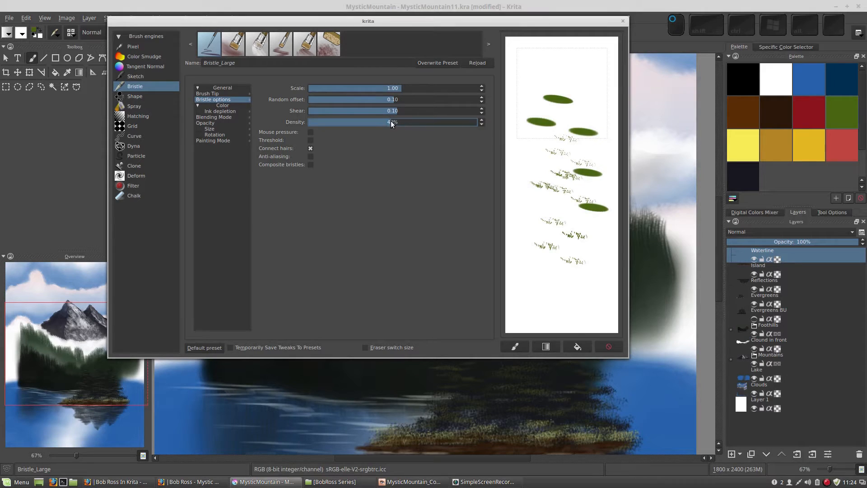
pyautogui.moveTo(535, 273); pyautogui.dragTo(548, 273)
pyautogui.moveTo(550, 268)
pyautogui.mouseDown()
pyautogui.moveTo(565, 267)
pyautogui.moveTo(544, 256)
pyautogui.mouseUp()
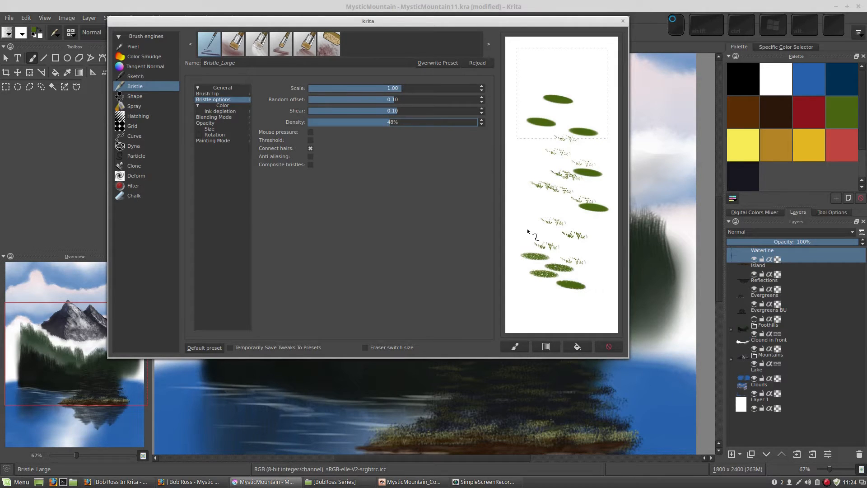
# - Lower the bristle density to 10% and test it with dabs and short strokes near the scratchpad's upper edge
pyautogui.click(361, 122)
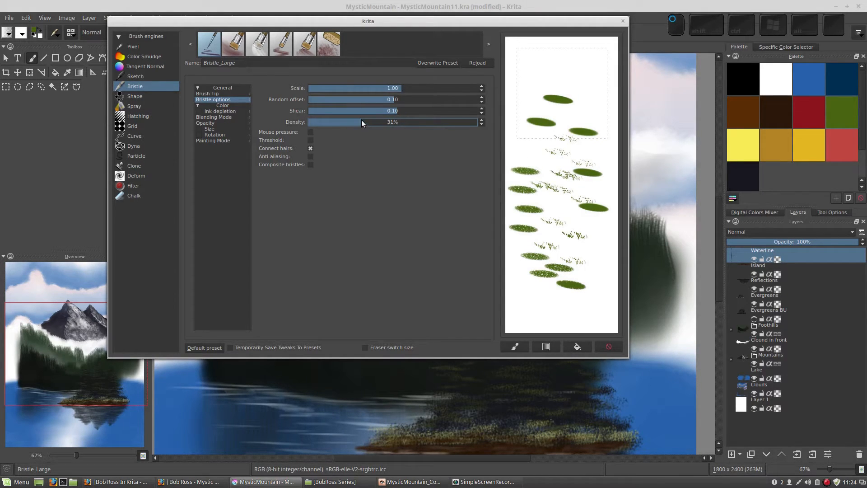
pyautogui.click(320, 121)
pyautogui.click(324, 120)
pyautogui.moveTo(570, 93)
pyautogui.mouseDown()
pyautogui.moveTo(583, 96)
pyautogui.moveTo(571, 79)
pyautogui.mouseUp()
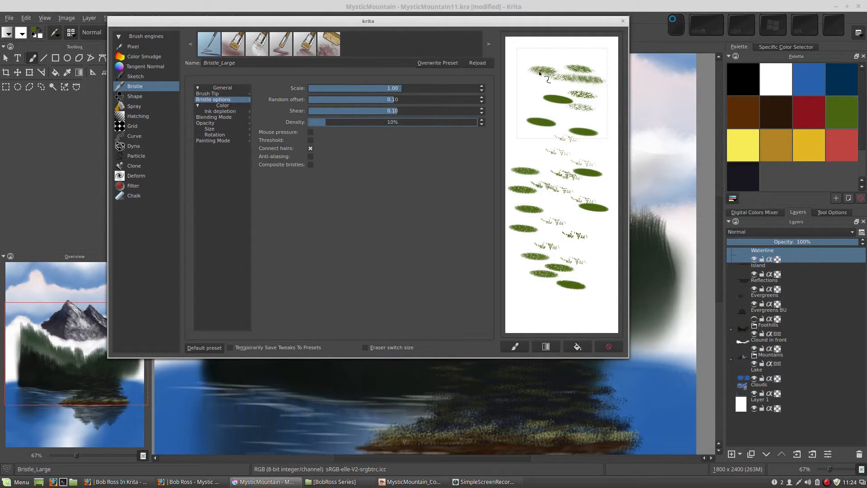
pyautogui.moveTo(524, 114); pyautogui.dragTo(560, 118)
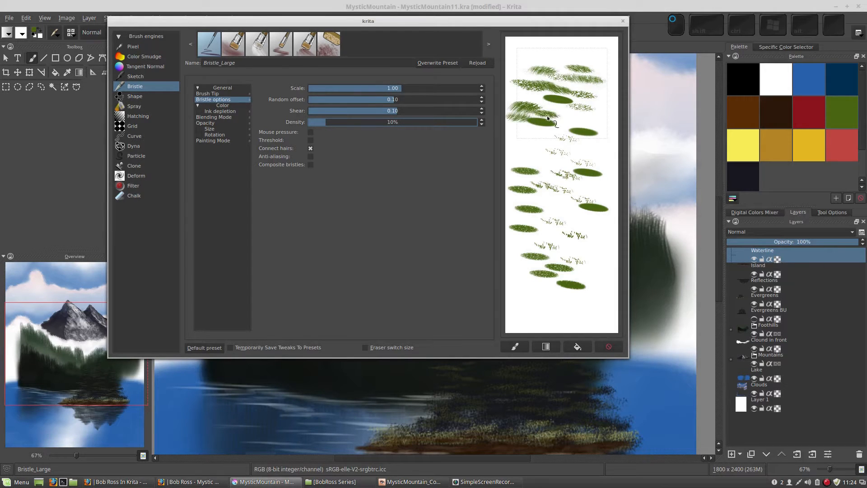
# - Clear the scratchpad and paint separate patches of downward strokes and short dabs to test the reduced bristle density
pyautogui.click(578, 346)
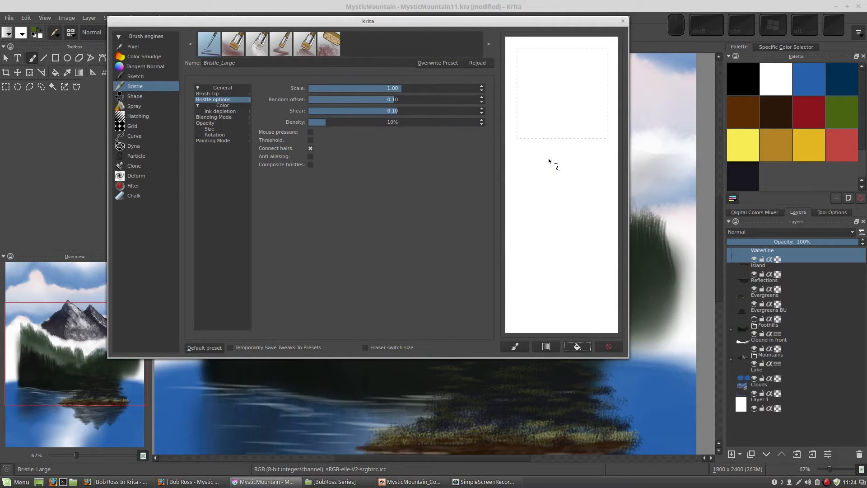
pyautogui.moveTo(531, 154)
pyautogui.mouseDown()
pyautogui.moveTo(560, 158)
pyautogui.moveTo(581, 199)
pyautogui.mouseUp()
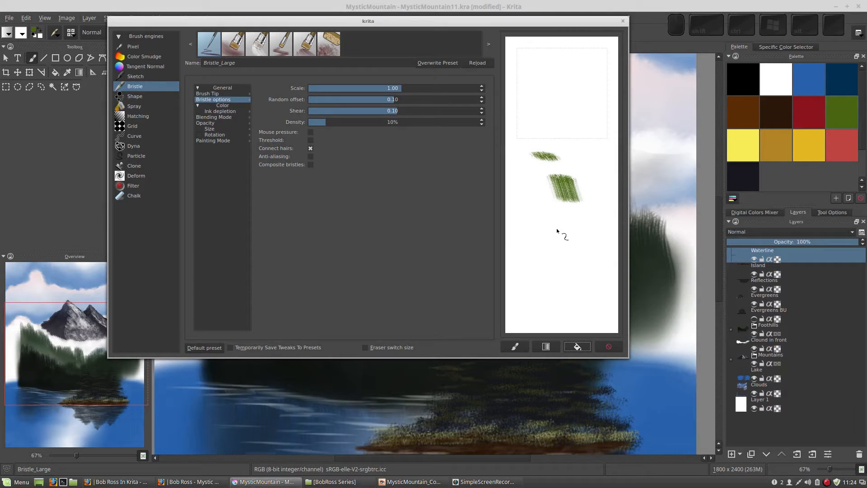
pyautogui.moveTo(565, 241)
pyautogui.mouseDown()
pyautogui.moveTo(582, 233)
pyautogui.moveTo(574, 258)
pyautogui.moveTo(547, 246)
pyautogui.moveTo(554, 270)
pyautogui.moveTo(559, 255)
pyautogui.moveTo(581, 253)
pyautogui.moveTo(587, 274)
pyautogui.mouseUp()
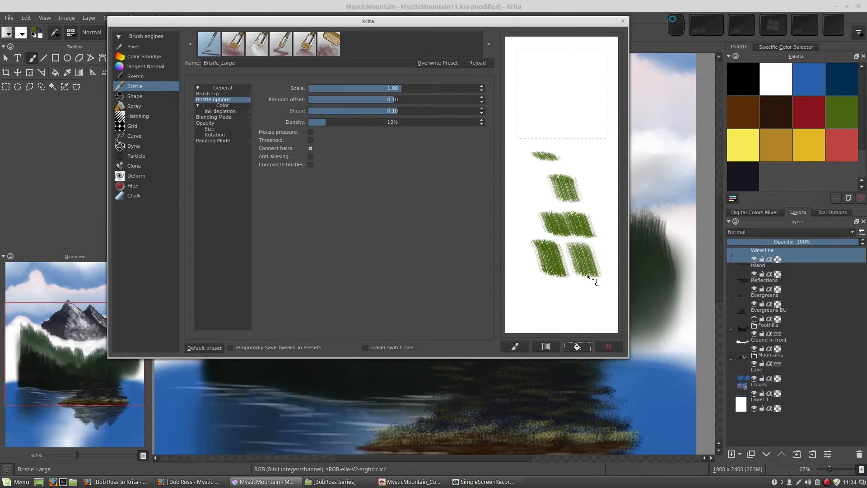
pyautogui.moveTo(583, 172); pyautogui.dragTo(590, 200)
pyautogui.moveTo(573, 136); pyautogui.dragTo(578, 138)
pyautogui.moveTo(557, 123); pyautogui.dragTo(563, 126)
pyautogui.moveTo(583, 129); pyautogui.dragTo(589, 133)
pyautogui.click(555, 106)
pyautogui.moveTo(578, 112); pyautogui.dragTo(569, 147)
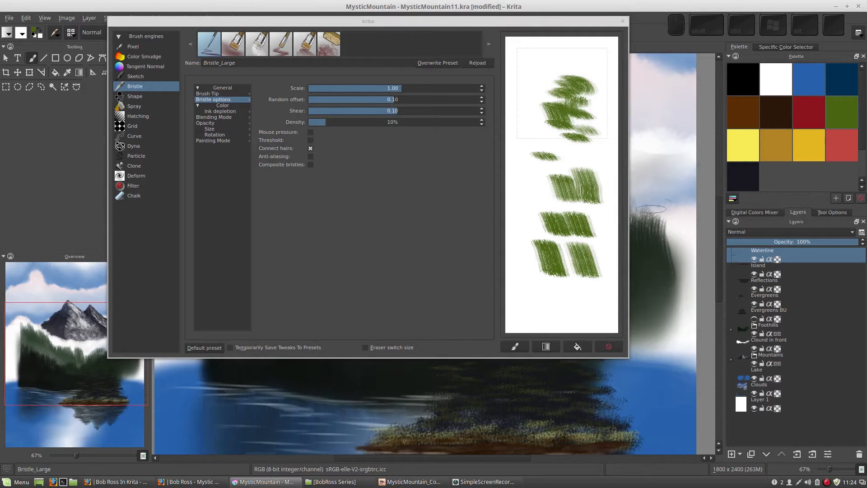
# - Clear the scratchpad and paint three wide dabs and a broad downward stroke with the brush at a larger on-screen size
pyautogui.press('KP_Add')
pyautogui.press('KP_Add')
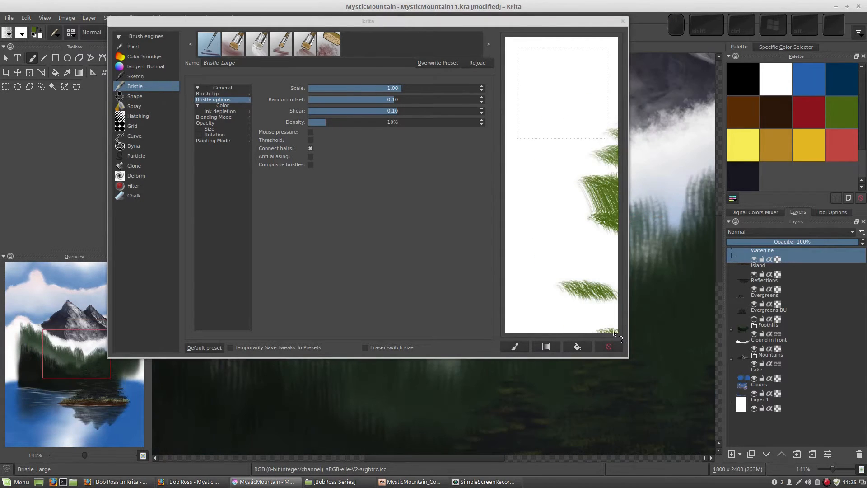
pyautogui.click(586, 345)
pyautogui.moveTo(508, 159); pyautogui.dragTo(568, 171)
pyautogui.moveTo(529, 198); pyautogui.dragTo(592, 210)
pyautogui.moveTo(541, 231); pyautogui.dragTo(603, 244)
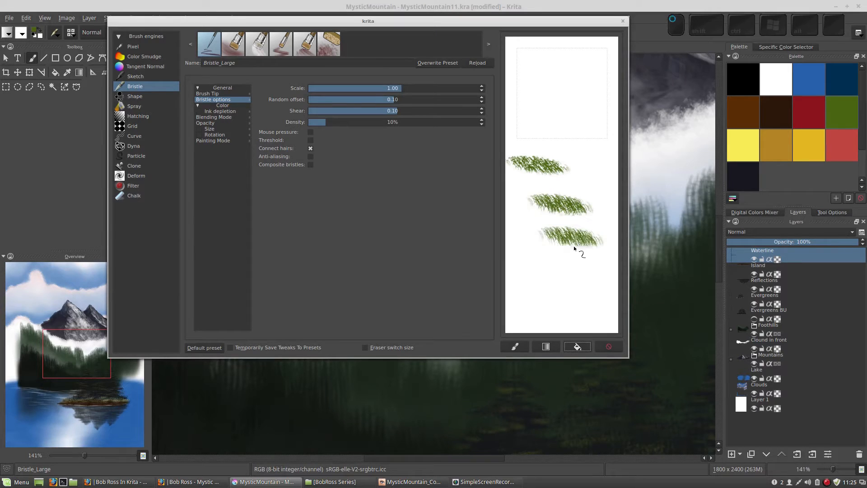
pyautogui.moveTo(560, 118); pyautogui.dragTo(567, 157)
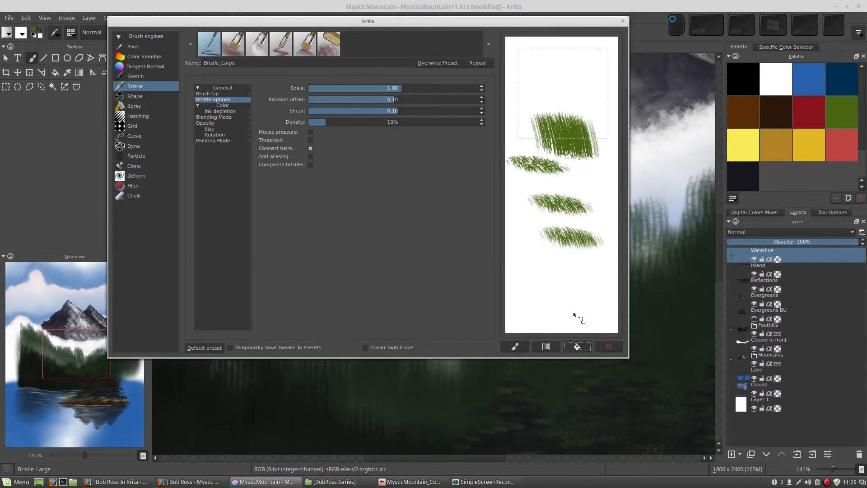
# - Clear the scratchpad, set the bristles' random offset to 0, and test it with three broad downward strokes
pyautogui.click(571, 346)
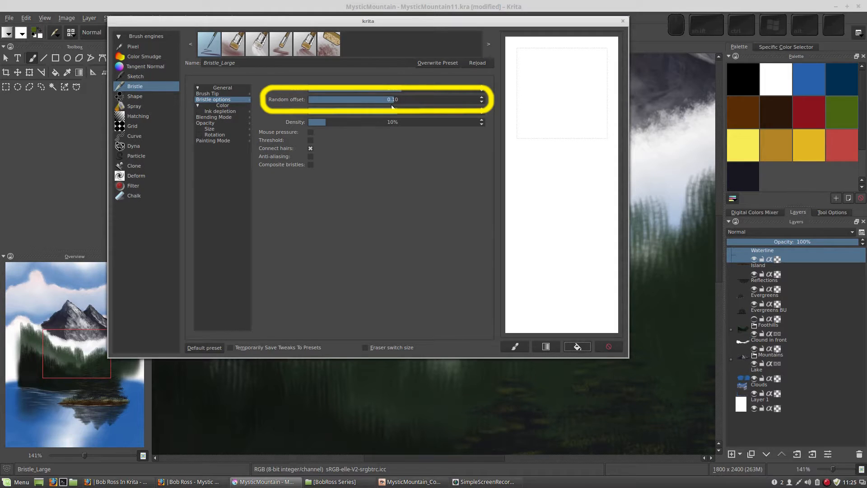
pyautogui.moveTo(392, 107); pyautogui.dragTo(383, 100)
pyautogui.write('0')
pyautogui.press('Return')
pyautogui.moveTo(554, 138); pyautogui.dragTo(567, 178)
pyautogui.click(532, 223)
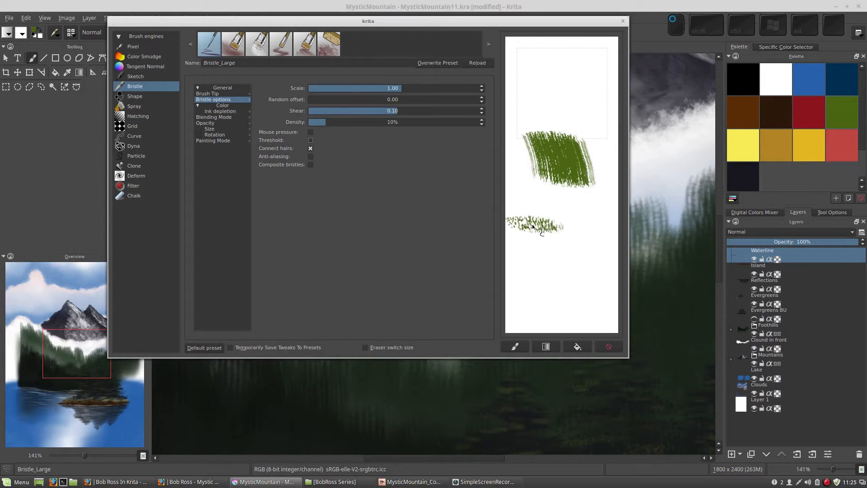
pyautogui.moveTo(532, 224)
pyautogui.mouseDown()
pyautogui.moveTo(541, 286)
pyautogui.moveTo(556, 299)
pyautogui.mouseUp()
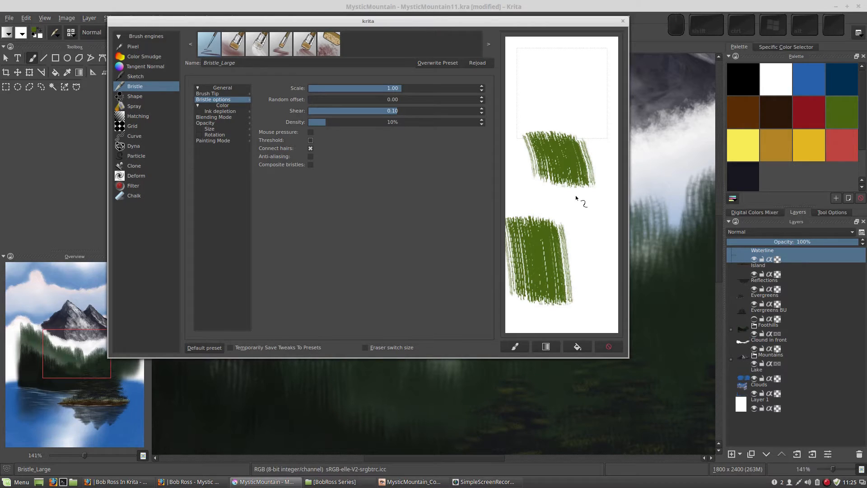
pyautogui.moveTo(575, 195); pyautogui.dragTo(586, 269)
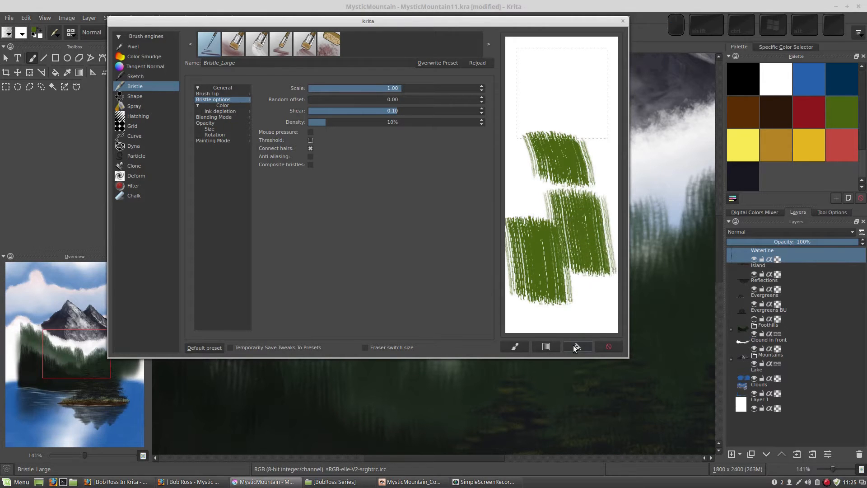
# - Clear the scratchpad, set the random offset to 3.70, and test the scattered bristles with rows of dabs and strokes
pyautogui.click(576, 347)
pyautogui.moveTo(389, 98); pyautogui.dragTo(424, 99)
pyautogui.moveTo(579, 140)
pyautogui.mouseDown()
pyautogui.moveTo(549, 137)
pyautogui.moveTo(578, 261)
pyautogui.moveTo(568, 286)
pyautogui.moveTo(533, 246)
pyautogui.moveTo(530, 215)
pyautogui.moveTo(554, 199)
pyautogui.moveTo(524, 160)
pyautogui.mouseUp()
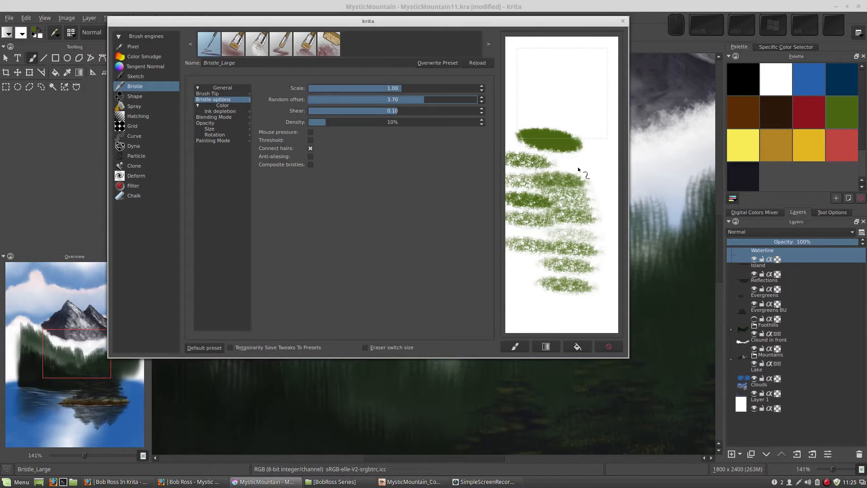
# - Toggle the Connect hairs option off and back on, and paint a faint dab and a heavier dab on the scratchpad
pyautogui.click(311, 148)
pyautogui.click(311, 148)
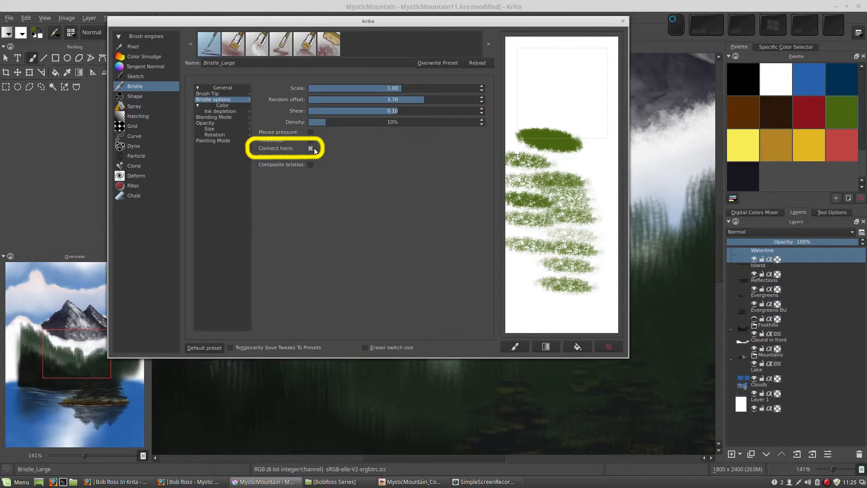
pyautogui.click(546, 62)
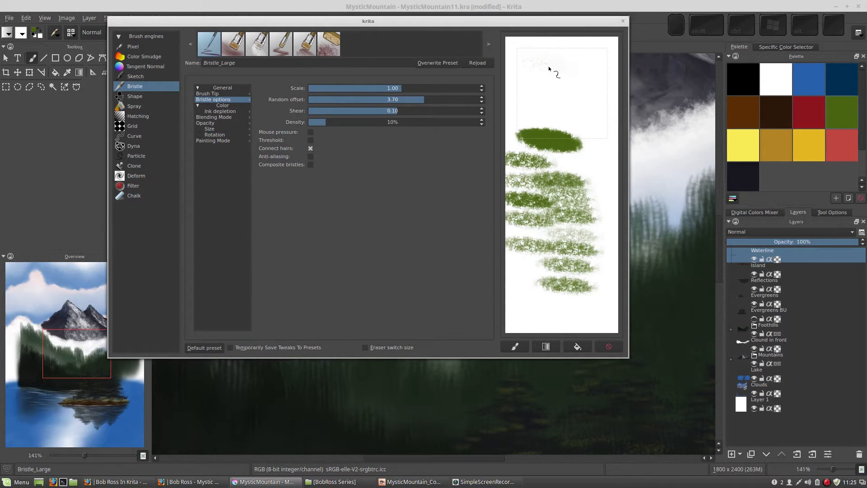
pyautogui.moveTo(539, 105); pyautogui.dragTo(567, 104)
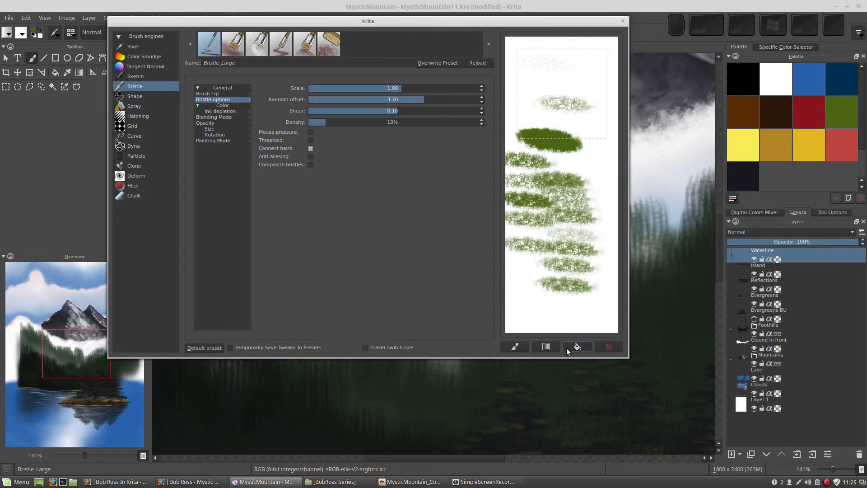
# - Clear the scratchpad, disable Connect hairs, and test the brush with a wide dab followed by sideways and downward strokes
pyautogui.click(577, 346)
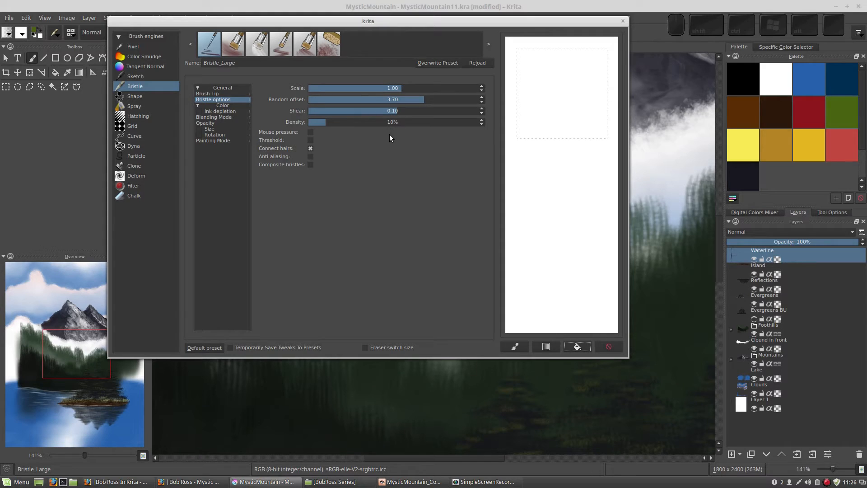
pyautogui.click(310, 148)
pyautogui.moveTo(543, 117); pyautogui.dragTo(551, 134)
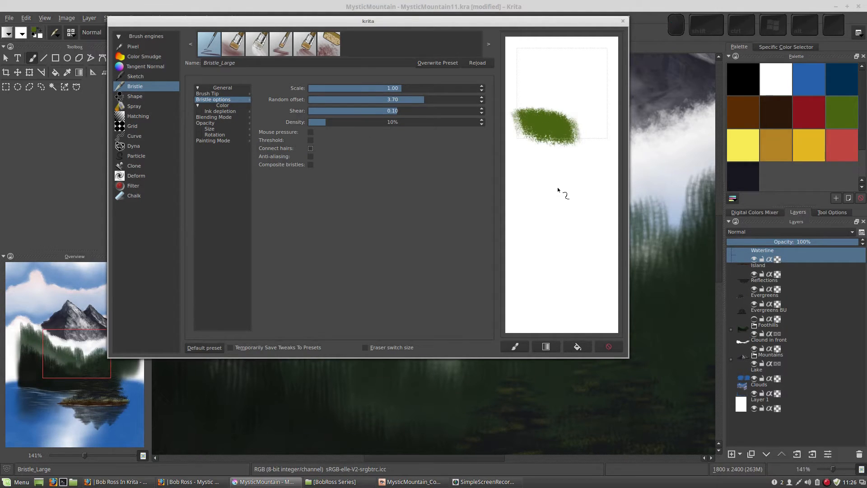
pyautogui.click(557, 187)
pyautogui.moveTo(538, 219); pyautogui.dragTo(592, 220)
pyautogui.moveTo(540, 238)
pyautogui.mouseDown()
pyautogui.moveTo(569, 250)
pyautogui.moveTo(569, 303)
pyautogui.mouseUp()
# - Clear the scratchpad and paint two broad downward strokes for comparison, the first with Connect hairs enabled and the second with it disabled
pyautogui.click(578, 346)
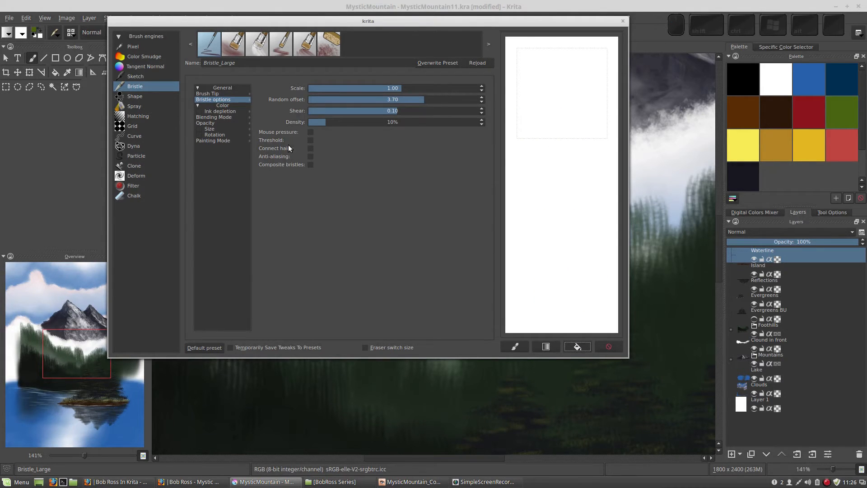
pyautogui.click(310, 149)
pyautogui.moveTo(524, 96)
pyautogui.mouseDown()
pyautogui.moveTo(533, 106)
pyautogui.moveTo(533, 190)
pyautogui.mouseUp()
pyautogui.click(310, 148)
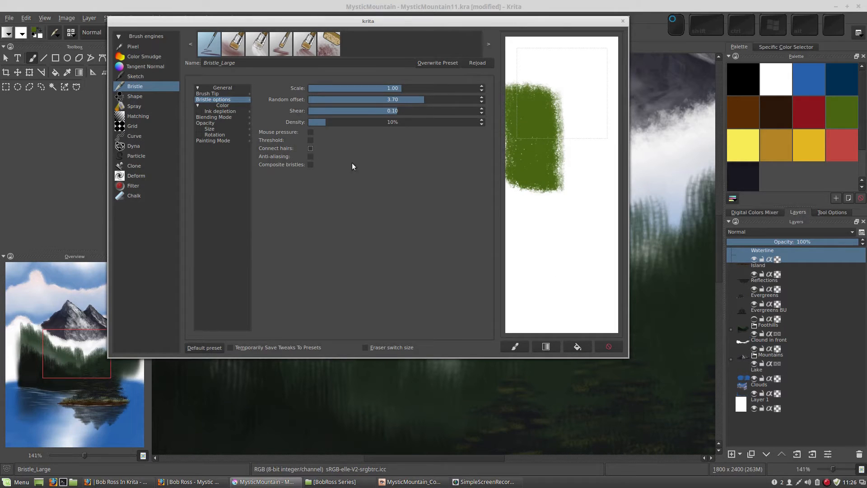
pyautogui.moveTo(584, 160); pyautogui.dragTo(587, 267)
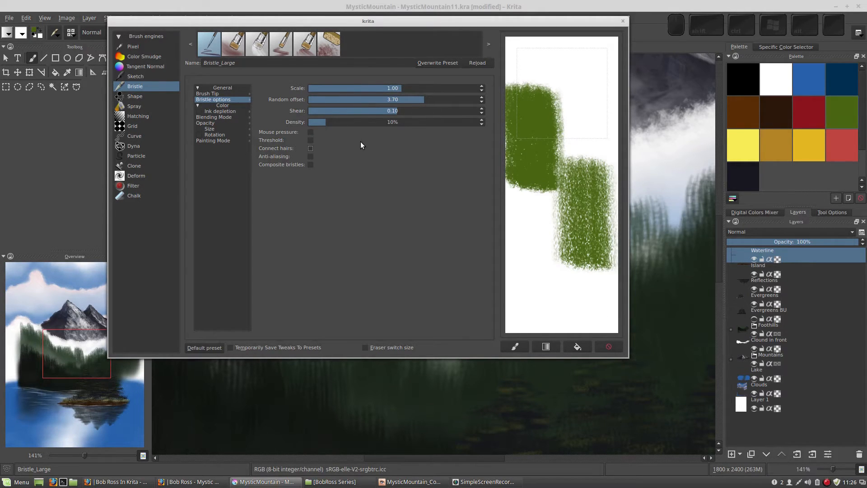
# - Clear the scratchpad and paint several separate sideways dabs with Connect hairs disabled
pyautogui.click(578, 346)
pyautogui.moveTo(524, 199)
pyautogui.mouseDown()
pyautogui.moveTo(601, 209)
pyautogui.moveTo(616, 233)
pyautogui.mouseUp()
pyautogui.moveTo(509, 179); pyautogui.dragTo(567, 185)
pyautogui.moveTo(538, 144); pyautogui.dragTo(614, 143)
pyautogui.moveTo(542, 118); pyautogui.dragTo(603, 117)
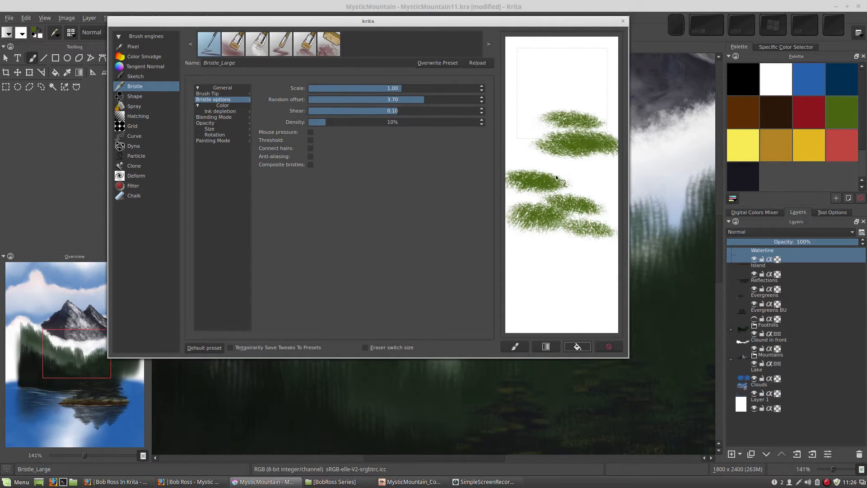
# - Enable Connect hairs again and set the bristles' random offset to 2.00
pyautogui.click(311, 148)
pyautogui.click(396, 98)
pyautogui.write('2')
pyautogui.press('Return')
# - Cover the scratchpad with wide dabs and zigzag strokes to test the reduced random offset
pyautogui.moveTo(579, 268); pyautogui.dragTo(533, 266)
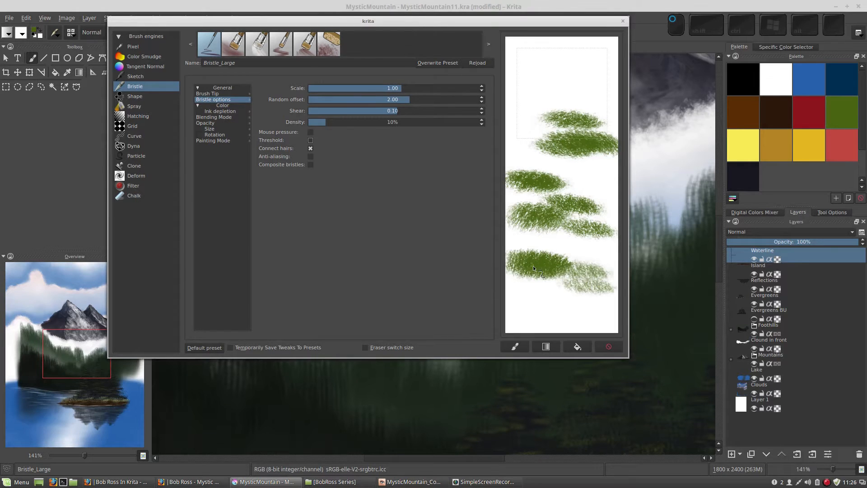
pyautogui.moveTo(529, 80)
pyautogui.mouseDown()
pyautogui.moveTo(591, 94)
pyautogui.moveTo(547, 110)
pyautogui.moveTo(515, 135)
pyautogui.moveTo(601, 164)
pyautogui.mouseUp()
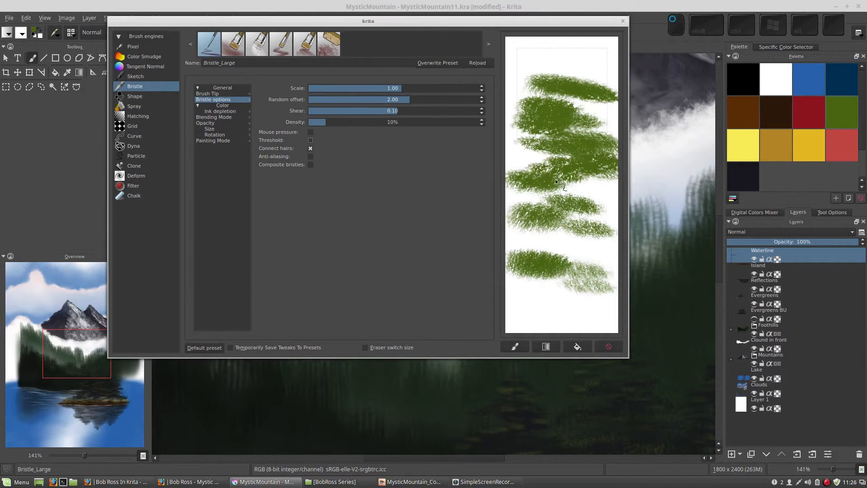
pyautogui.moveTo(554, 179)
pyautogui.mouseDown()
pyautogui.moveTo(520, 183)
pyautogui.moveTo(560, 216)
pyautogui.mouseUp()
pyautogui.moveTo(571, 73)
pyautogui.mouseDown()
pyautogui.moveTo(601, 59)
pyautogui.moveTo(533, 63)
pyautogui.moveTo(521, 97)
pyautogui.mouseUp()
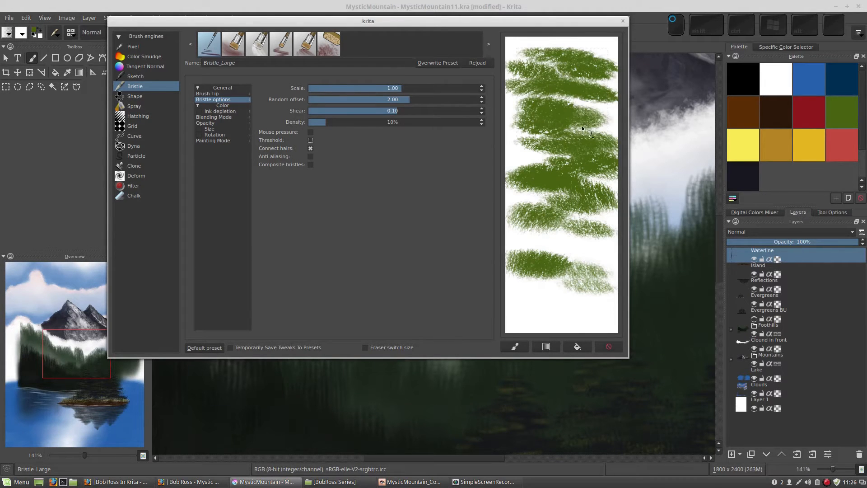
pyautogui.moveTo(551, 308); pyautogui.dragTo(565, 246)
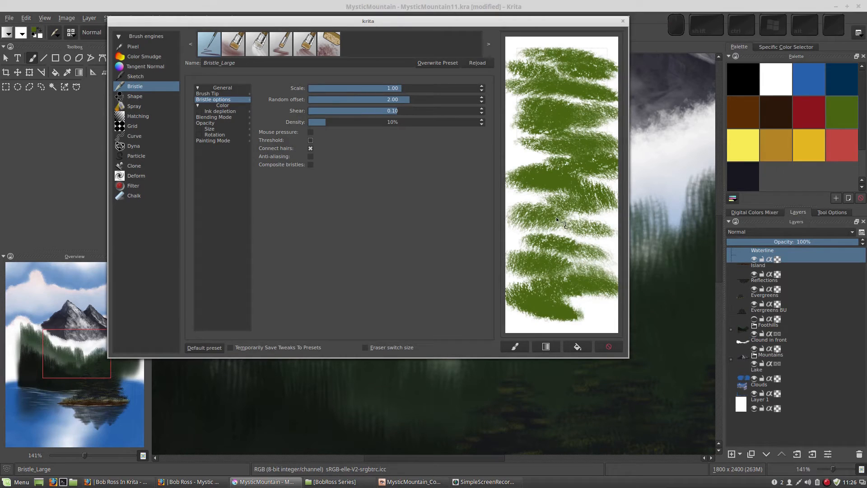
# - Clear the scratchpad and compare two long downward strokes, the first with Ink depletion disabled and the second with it enabled
pyautogui.click(220, 108)
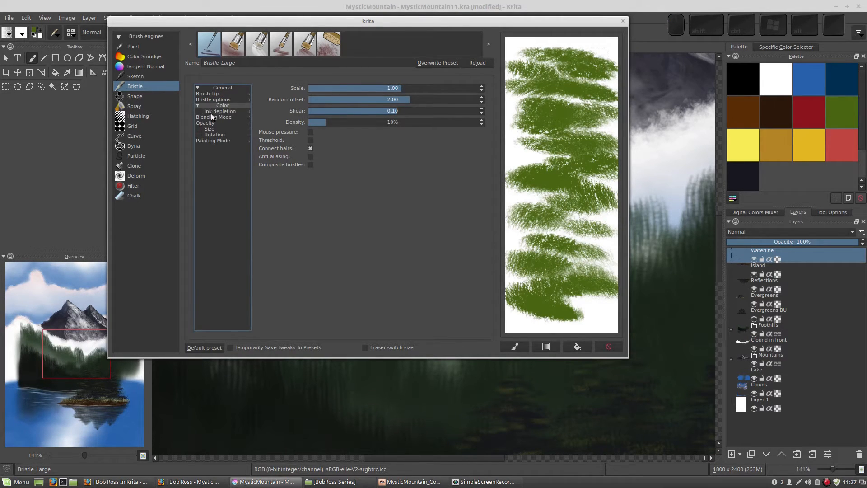
pyautogui.click(218, 112)
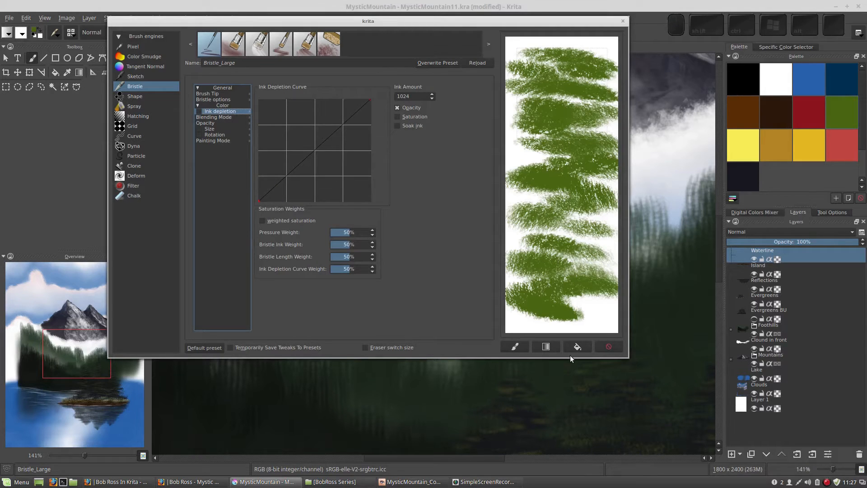
pyautogui.click(581, 347)
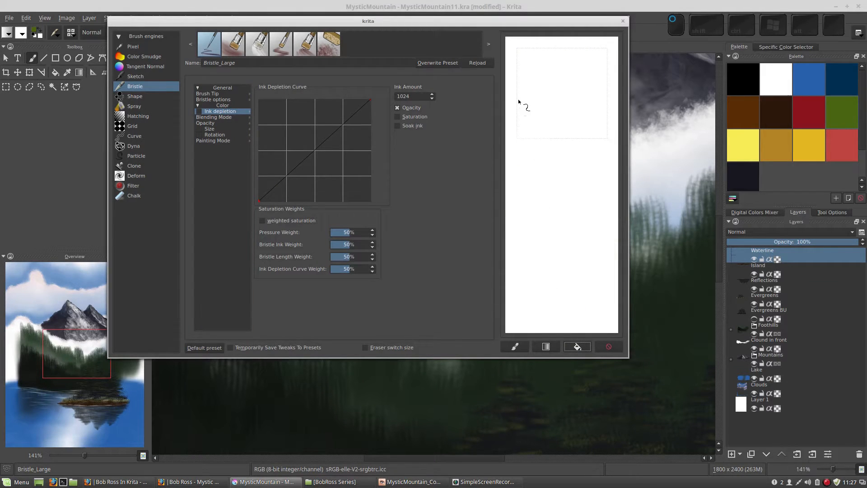
pyautogui.moveTo(523, 105); pyautogui.dragTo(533, 312)
pyautogui.click(199, 111)
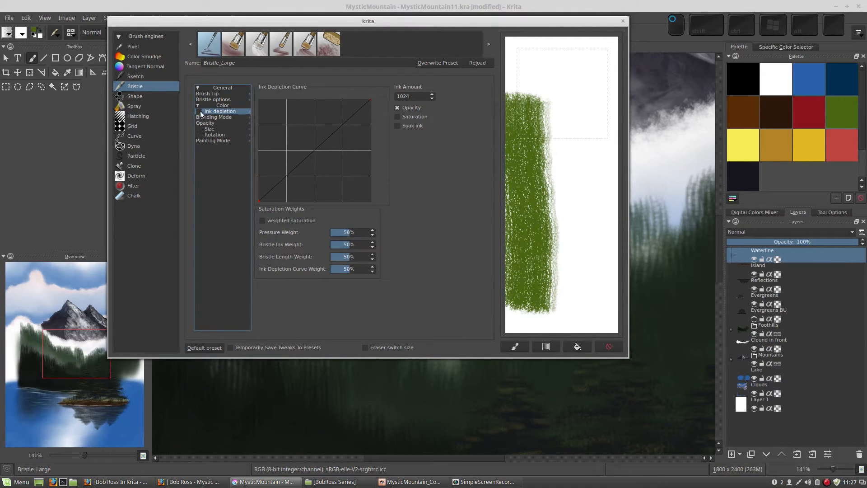
pyautogui.moveTo(570, 78); pyautogui.dragTo(582, 299)
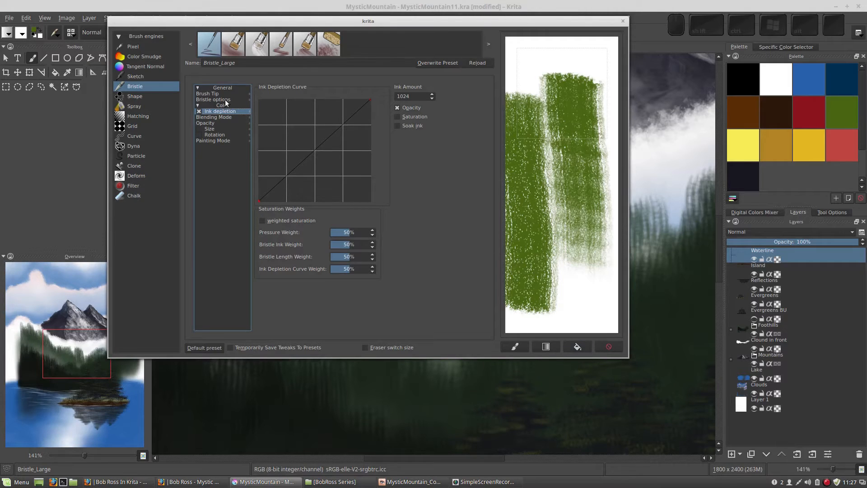
# - Clear the scratchpad and paint two long downward strokes side by side with Ink depletion enabled
pyautogui.click(577, 347)
pyautogui.moveTo(520, 118); pyautogui.dragTo(524, 398)
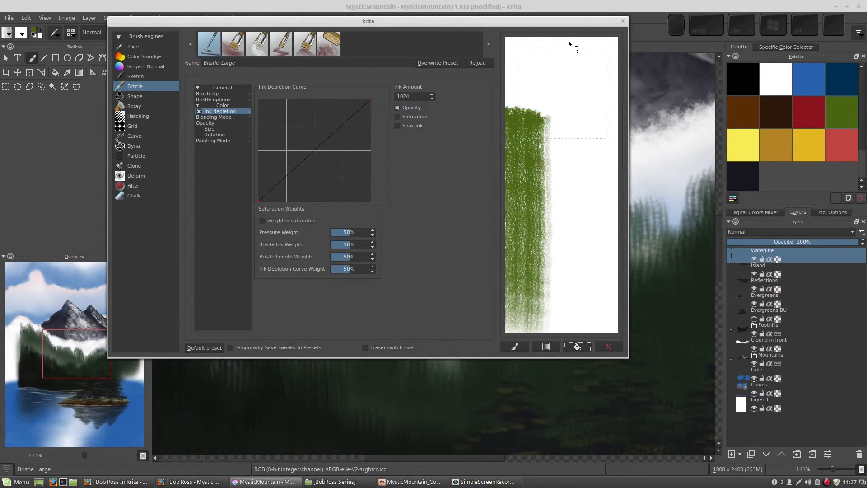
pyautogui.moveTo(568, 42); pyautogui.dragTo(577, 314)
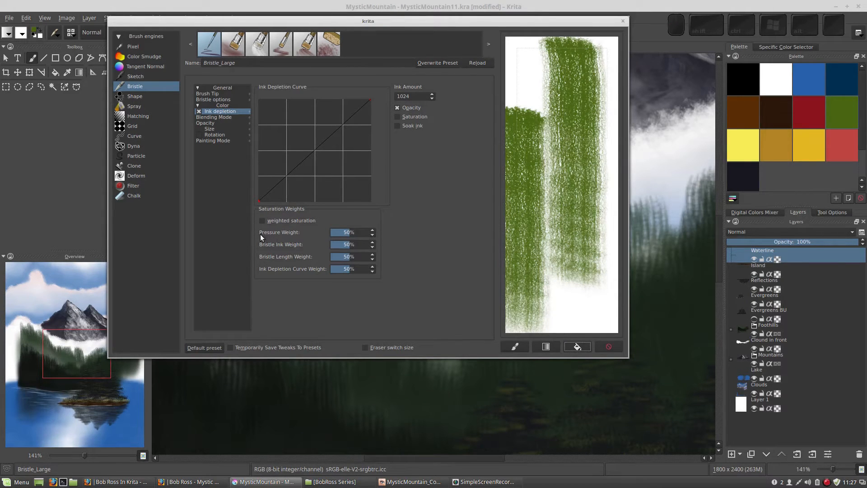
# - Disable Ink depletion, clear the scratchpad, and paint one long downward stroke
pyautogui.click(199, 111)
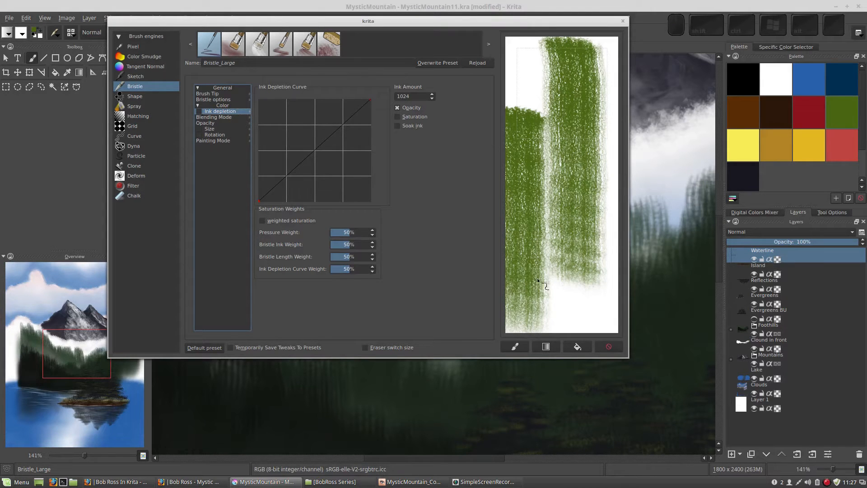
pyautogui.click(578, 347)
pyautogui.moveTo(538, 83); pyautogui.dragTo(552, 302)
# - Examine the available blending modes and the opacity's pressure curve, and clear the scratchpad
pyautogui.click(214, 117)
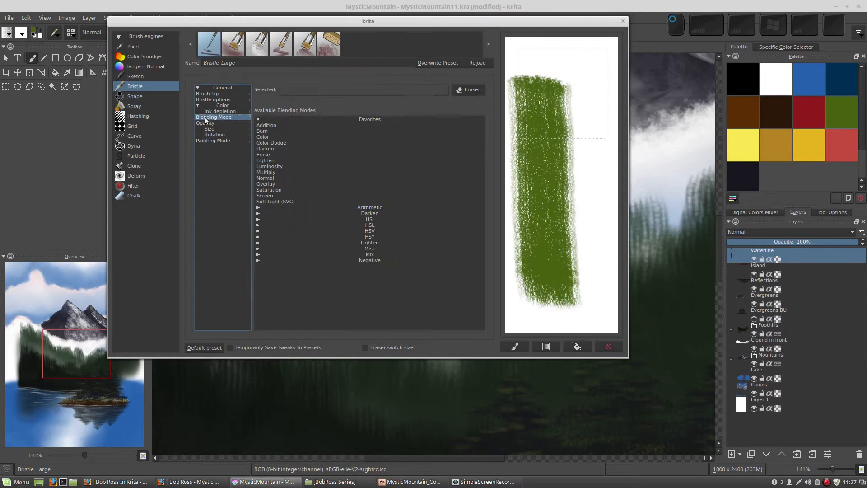
pyautogui.click(207, 123)
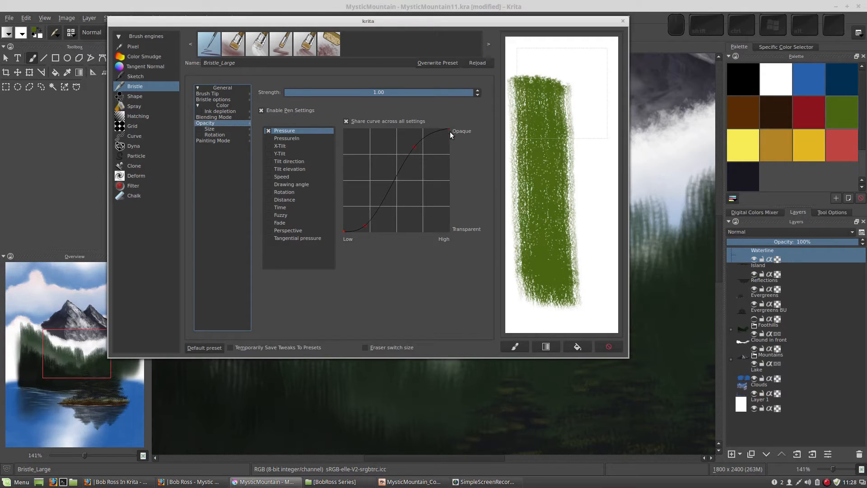
pyautogui.click(577, 346)
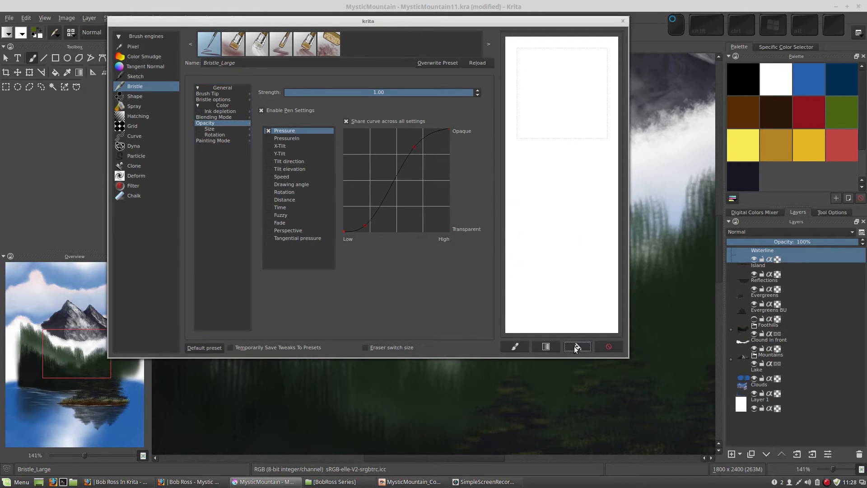
# - Show the Size settings and test the brush with strokes and dabs while size variation is disabled
pyautogui.click(210, 130)
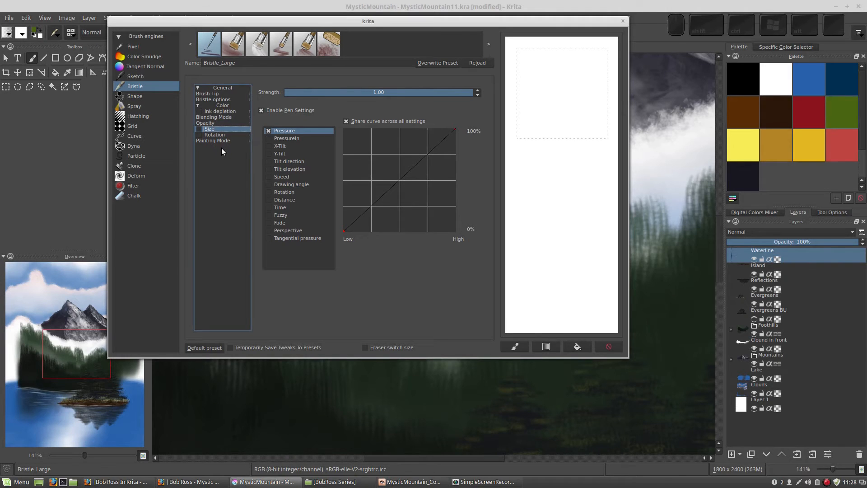
pyautogui.moveTo(520, 103)
pyautogui.mouseDown()
pyautogui.moveTo(548, 178)
pyautogui.moveTo(587, 212)
pyautogui.moveTo(608, 171)
pyautogui.moveTo(533, 208)
pyautogui.mouseUp()
pyautogui.moveTo(533, 244); pyautogui.dragTo(592, 250)
pyautogui.moveTo(542, 269); pyautogui.dragTo(615, 296)
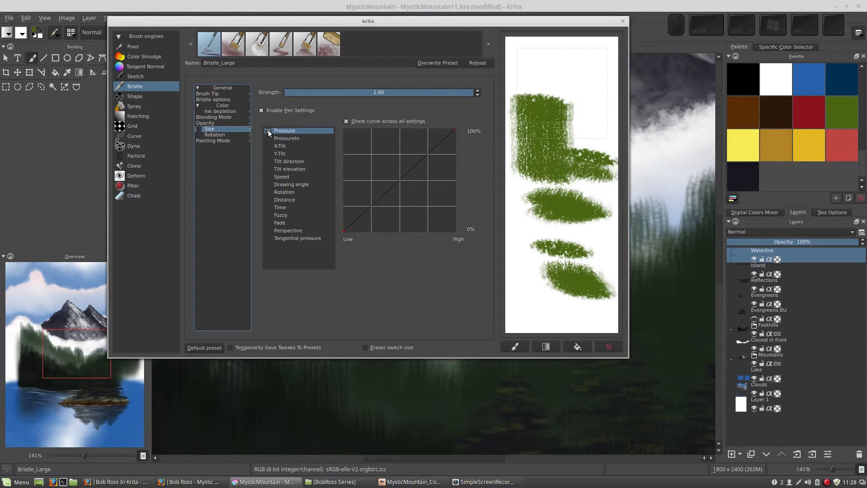
# - Enable pressure-controlled size, clear the scratchpad, and test it with a small dab and a downward stroke of varying pressure
pyautogui.click(199, 129)
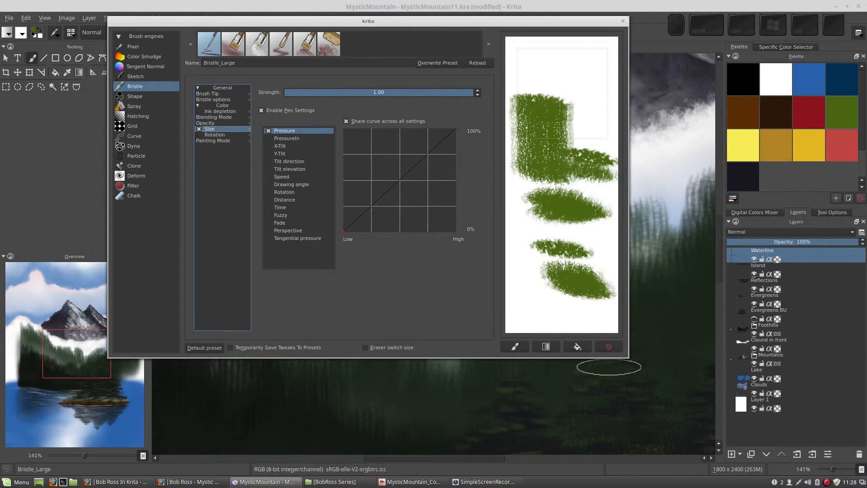
pyautogui.click(578, 347)
pyautogui.click(559, 93)
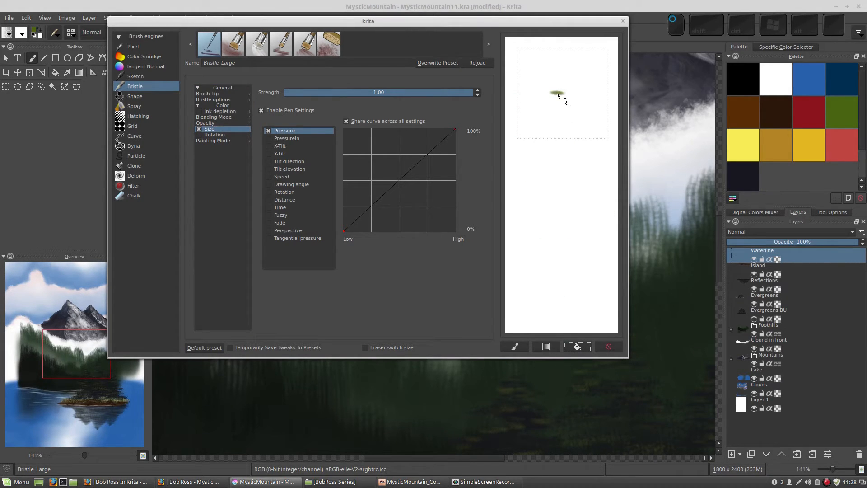
pyautogui.moveTo(560, 108); pyautogui.dragTo(555, 296)
# - Turn the size variation off again and examine the Rotation and Painting Mode settings
pyautogui.click(202, 135)
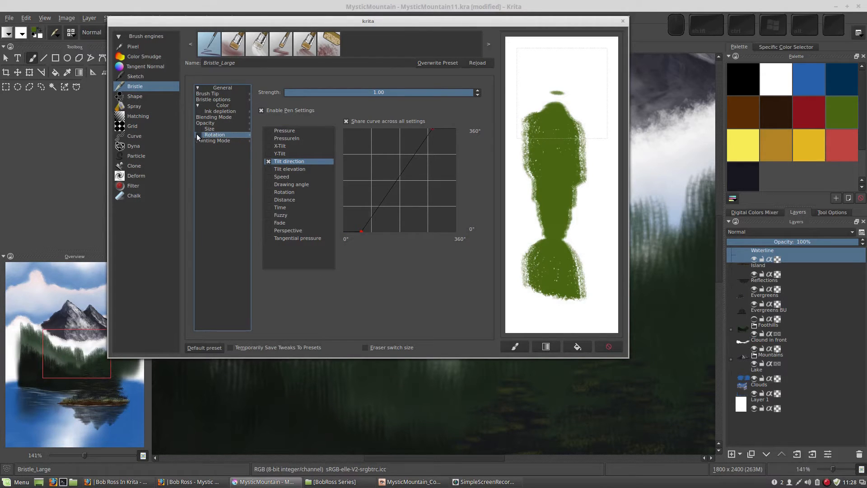
pyautogui.click(265, 161)
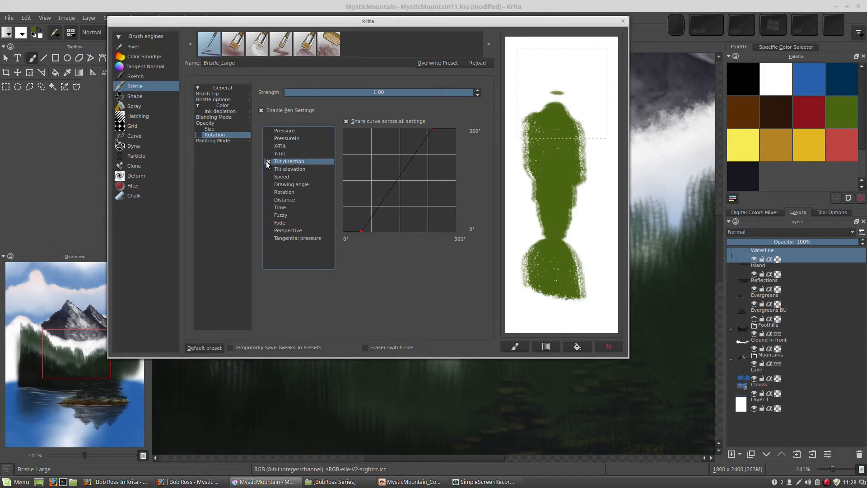
pyautogui.click(208, 140)
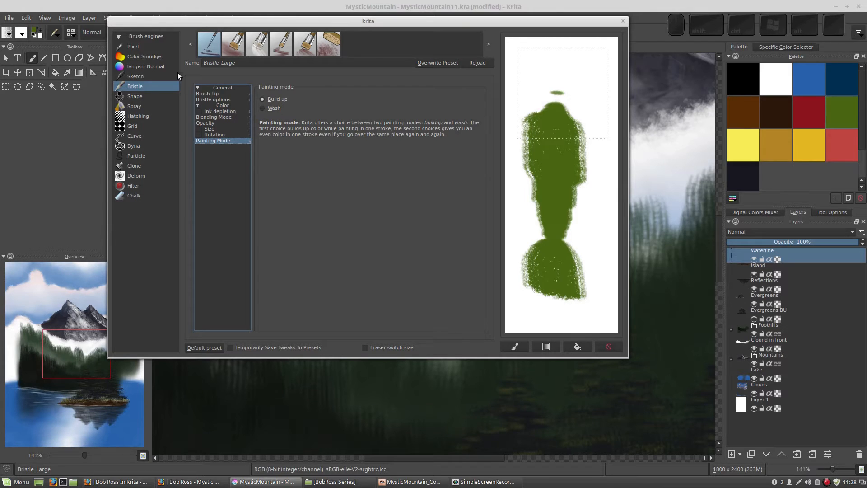
# - Test the brush tip with dabs on a cleared scratchpad before and after setting its angle to 5°
pyautogui.click(213, 94)
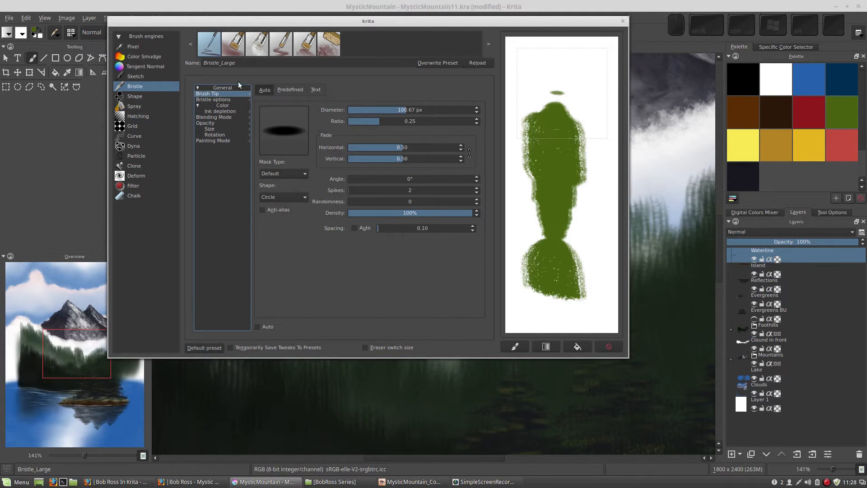
pyautogui.click(576, 345)
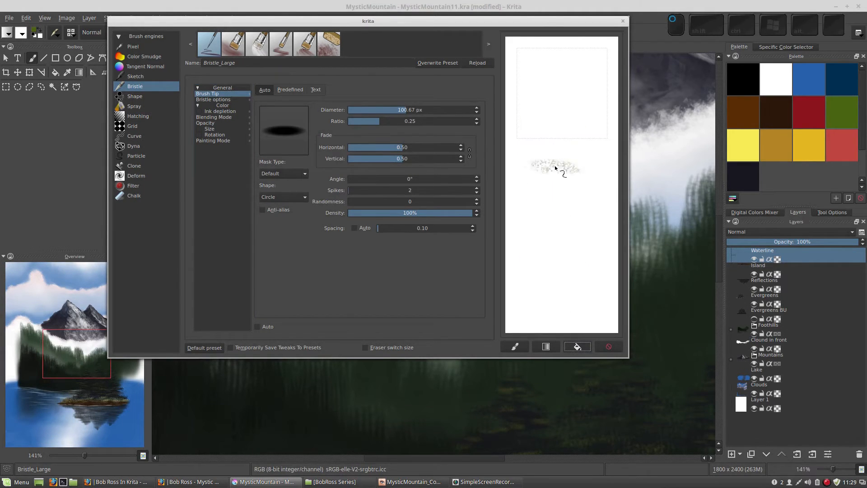
pyautogui.moveTo(555, 165); pyautogui.dragTo(556, 166)
pyautogui.moveTo(557, 213); pyautogui.dragTo(559, 216)
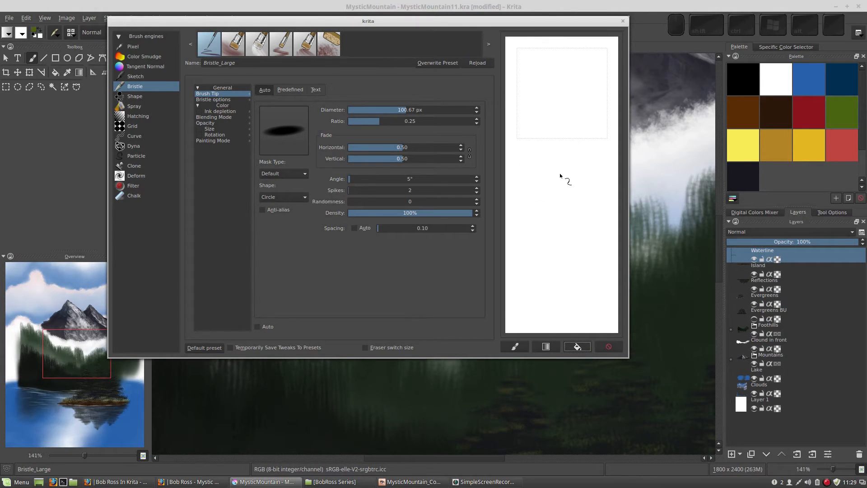
pyautogui.moveTo(560, 169); pyautogui.dragTo(563, 199)
pyautogui.moveTo(562, 240); pyautogui.dragTo(562, 271)
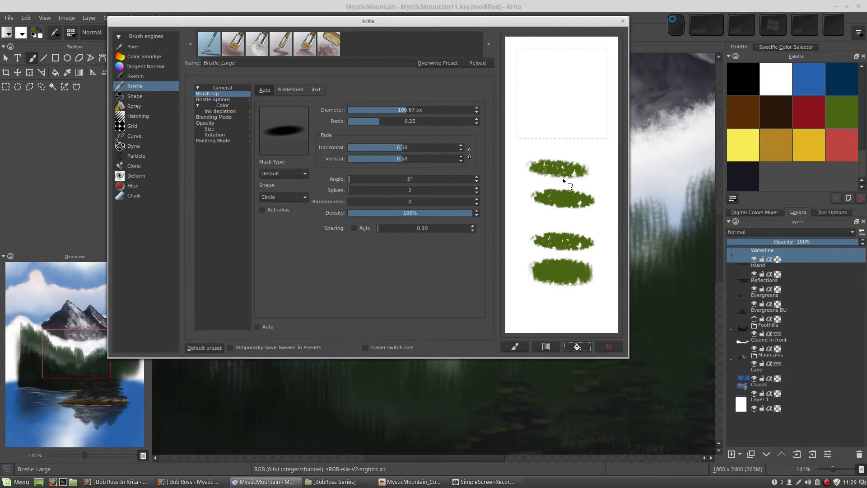
# - Show the bristle options and test the current shear with two dabs on the scratchpad
pyautogui.moveTo(555, 140); pyautogui.dragTo(558, 116)
pyautogui.moveTo(547, 76); pyautogui.dragTo(555, 82)
pyautogui.click(211, 100)
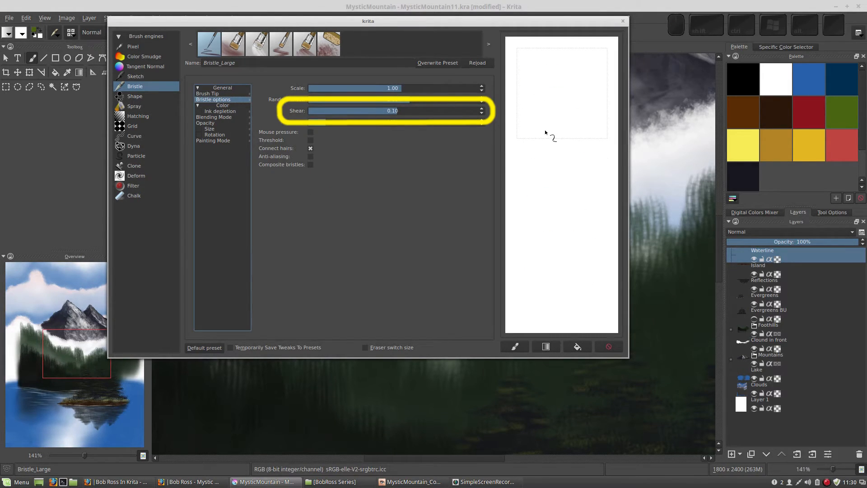
pyautogui.moveTo(520, 131); pyautogui.dragTo(578, 133)
pyautogui.moveTo(519, 159); pyautogui.dragTo(578, 161)
# - Raise the bristle shear to 0.76 and test it with several dabs across the scratchpad
pyautogui.moveTo(405, 111); pyautogui.dragTo(424, 111)
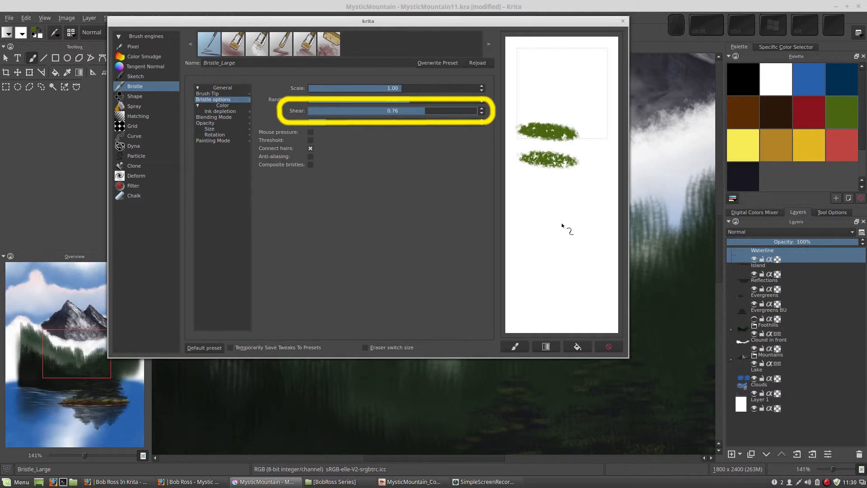
pyautogui.moveTo(537, 186); pyautogui.dragTo(593, 267)
pyautogui.moveTo(527, 219); pyautogui.dragTo(582, 305)
pyautogui.moveTo(532, 52)
pyautogui.mouseDown()
pyautogui.moveTo(556, 87)
pyautogui.moveTo(611, 220)
pyautogui.mouseUp()
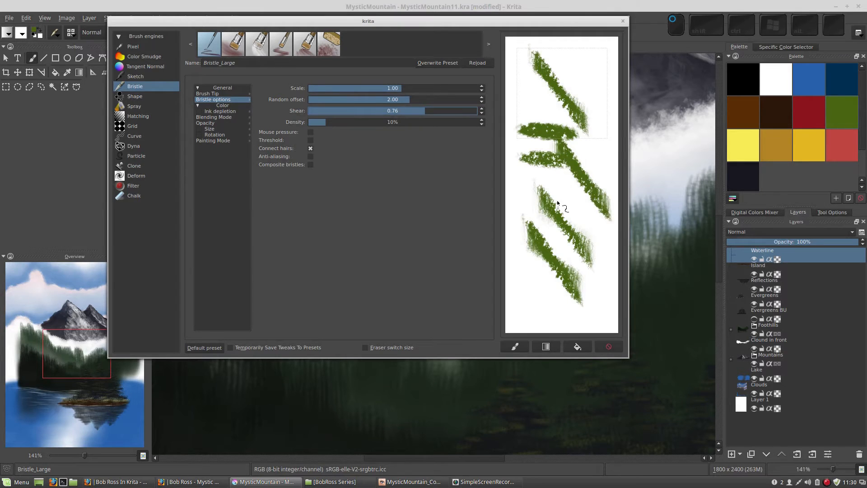
# - Clear the scratchpad and keep testing the positively sheared bristles with a dense stroke and separate dabs
pyautogui.click(578, 347)
pyautogui.moveTo(521, 118)
pyautogui.mouseDown()
pyautogui.moveTo(574, 156)
pyautogui.moveTo(549, 188)
pyautogui.moveTo(571, 228)
pyautogui.mouseUp()
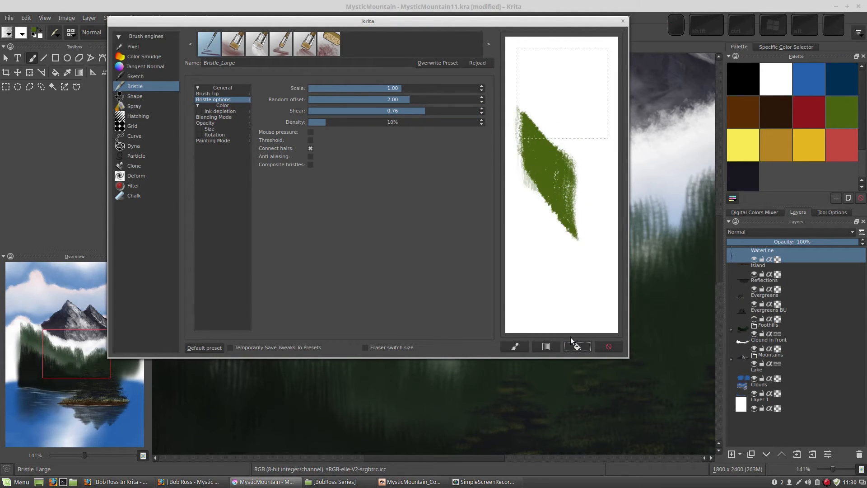
pyautogui.click(578, 347)
pyautogui.moveTo(531, 113)
pyautogui.mouseDown()
pyautogui.moveTo(583, 138)
pyautogui.moveTo(558, 127)
pyautogui.moveTo(592, 236)
pyautogui.mouseUp()
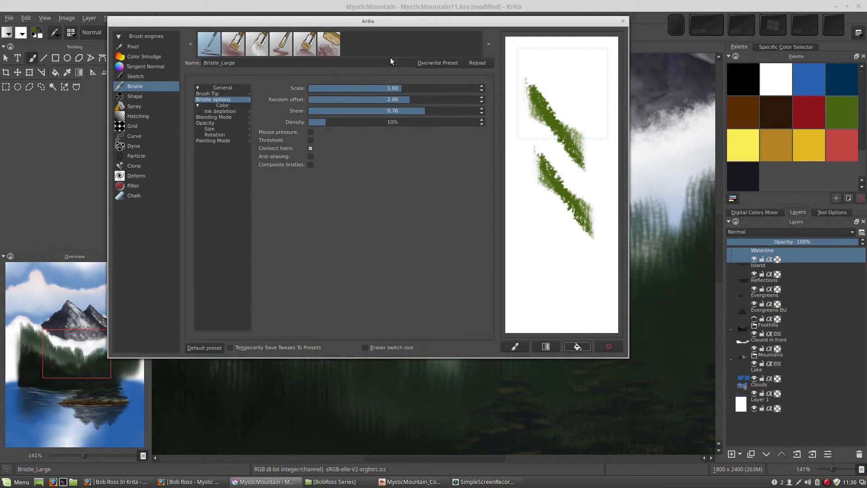
pyautogui.moveTo(525, 197); pyautogui.dragTo(583, 280)
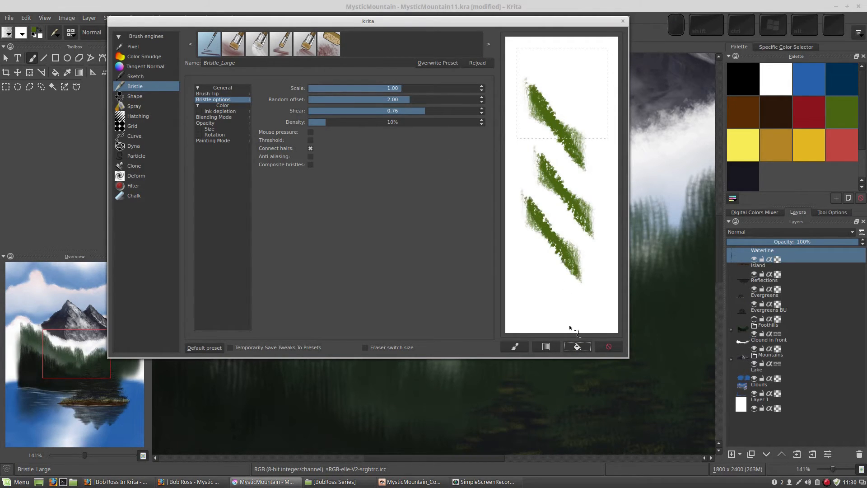
pyautogui.moveTo(544, 74); pyautogui.dragTo(590, 131)
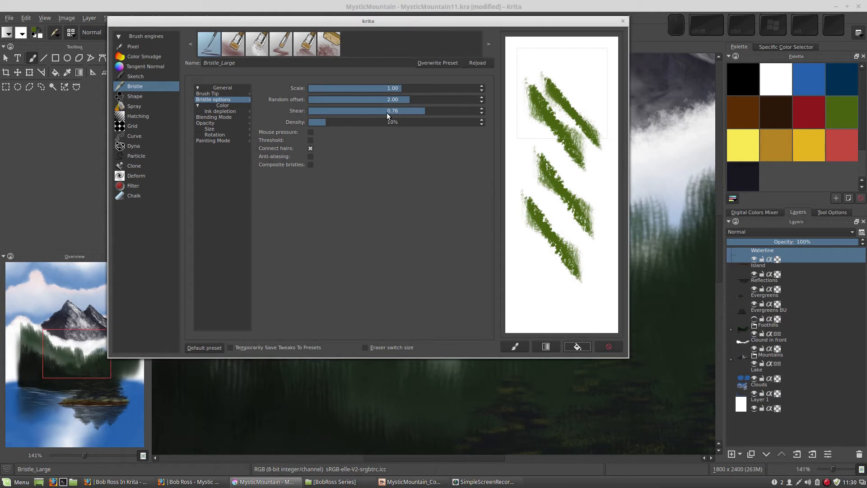
pyautogui.moveTo(533, 162); pyautogui.dragTo(585, 213)
# - Set the bristle shear to -1.54, clear the scratchpad and test the brush with several dabs
pyautogui.moveTo(406, 110); pyautogui.dragTo(328, 112)
pyautogui.click(577, 346)
pyautogui.moveTo(551, 188)
pyautogui.mouseDown()
pyautogui.moveTo(520, 267)
pyautogui.moveTo(558, 241)
pyautogui.mouseUp()
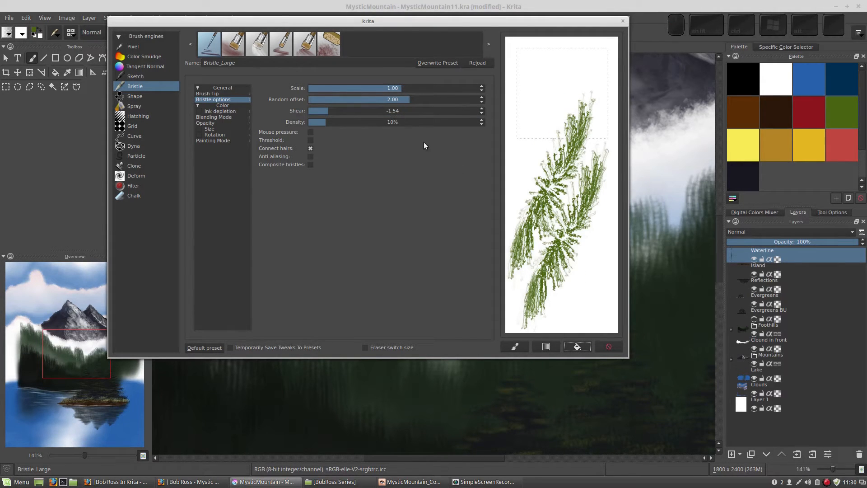
pyautogui.moveTo(547, 122)
pyautogui.mouseDown()
pyautogui.moveTo(519, 181)
pyautogui.moveTo(532, 81)
pyautogui.moveTo(552, 80)
pyautogui.mouseUp()
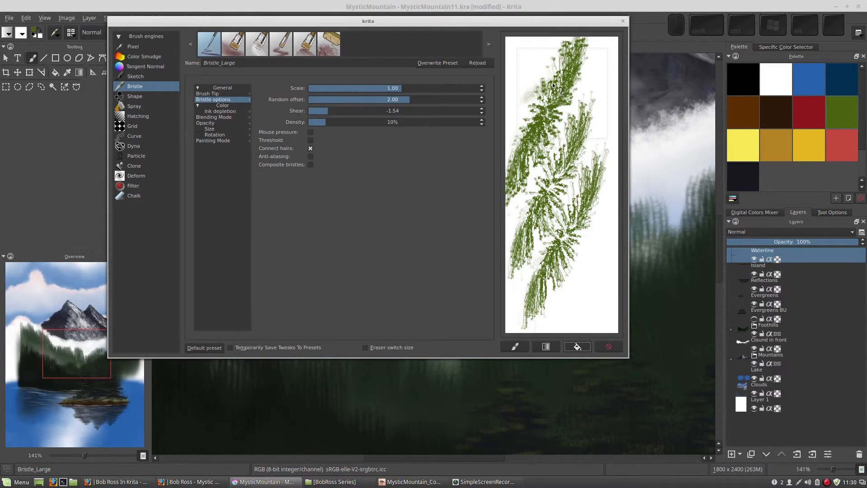
# - Compare strokes on a cleared scratchpad with Connect hairs disabled and then enabled again
pyautogui.click(310, 148)
pyautogui.click(577, 347)
pyautogui.moveTo(541, 145); pyautogui.dragTo(554, 174)
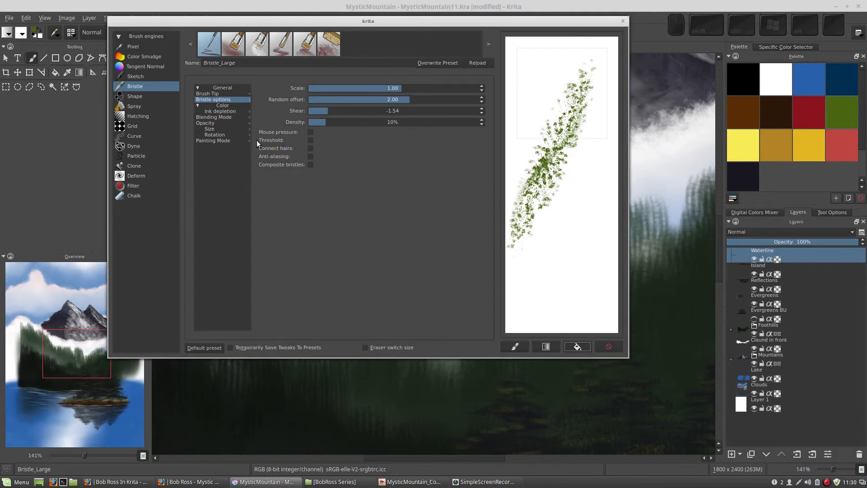
pyautogui.click(310, 148)
pyautogui.moveTo(568, 255)
pyautogui.mouseDown()
pyautogui.moveTo(565, 271)
pyautogui.moveTo(575, 243)
pyautogui.mouseUp()
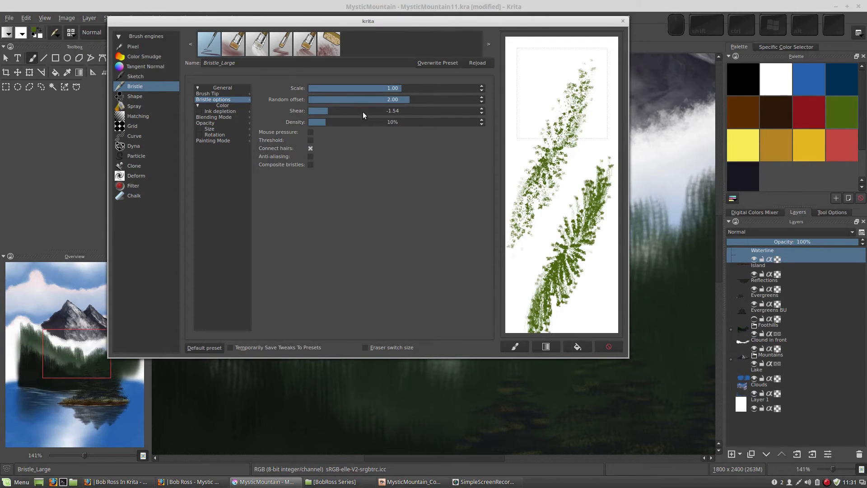
# - Set the bristle shear to 0, clear the scratchpad and test the brush with horizontal dabs
pyautogui.moveTo(373, 113); pyautogui.dragTo(386, 119)
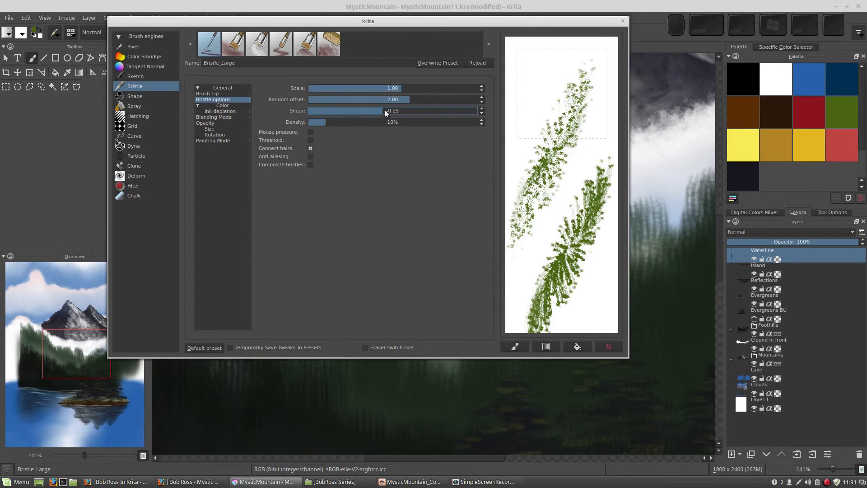
pyautogui.write('0')
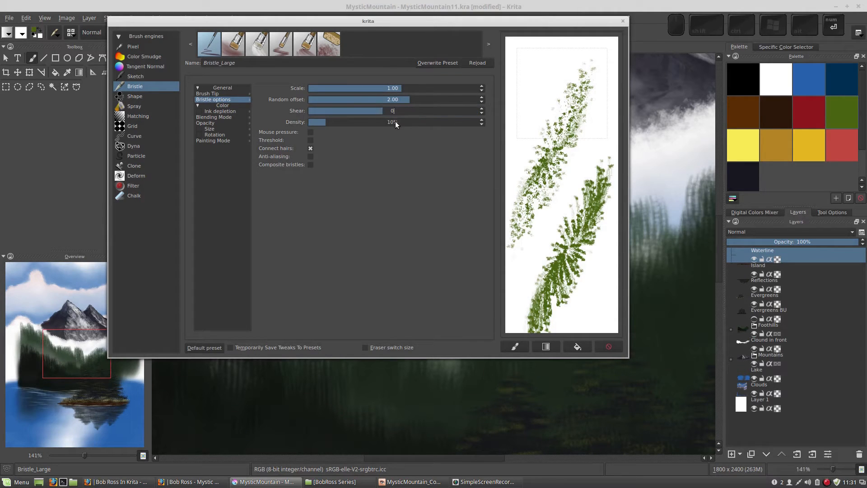
pyautogui.press('Return')
pyautogui.click(576, 346)
pyautogui.moveTo(521, 181); pyautogui.dragTo(582, 180)
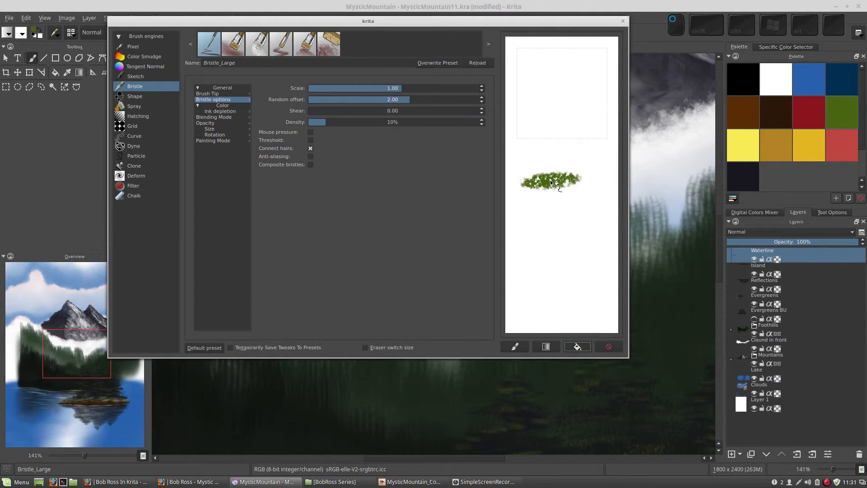
pyautogui.moveTo(533, 210); pyautogui.dragTo(591, 209)
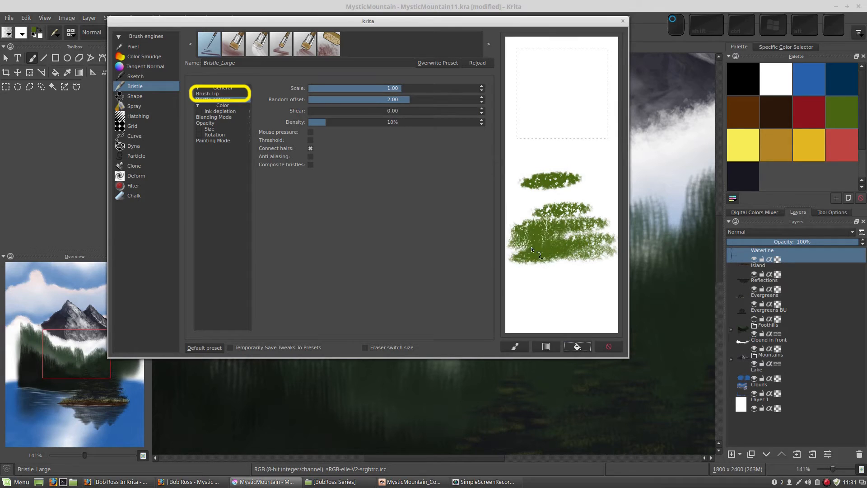
# - Set the brush tip's angle to 0° and test it with dabs and strokes on the scratchpad
pyautogui.click(207, 93)
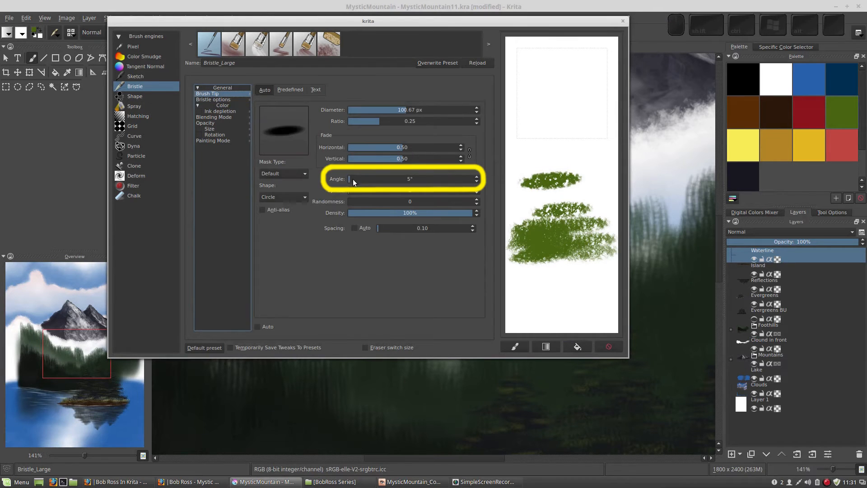
pyautogui.moveTo(354, 183); pyautogui.dragTo(331, 179)
pyautogui.click(561, 114)
pyautogui.click(571, 137)
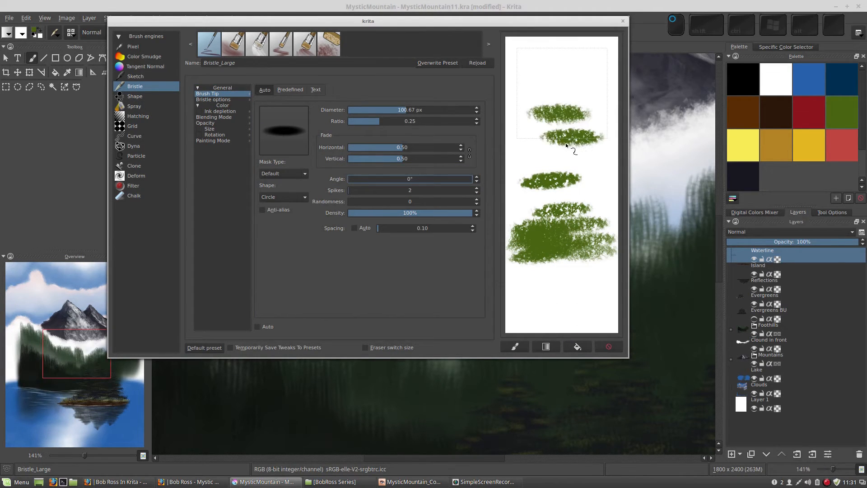
pyautogui.moveTo(566, 144)
pyautogui.mouseDown()
pyautogui.moveTo(520, 154)
pyautogui.moveTo(542, 152)
pyautogui.mouseUp()
pyautogui.moveTo(550, 82)
pyautogui.mouseDown()
pyautogui.moveTo(562, 76)
pyautogui.moveTo(576, 95)
pyautogui.mouseUp()
pyautogui.click(574, 131)
pyautogui.click(584, 194)
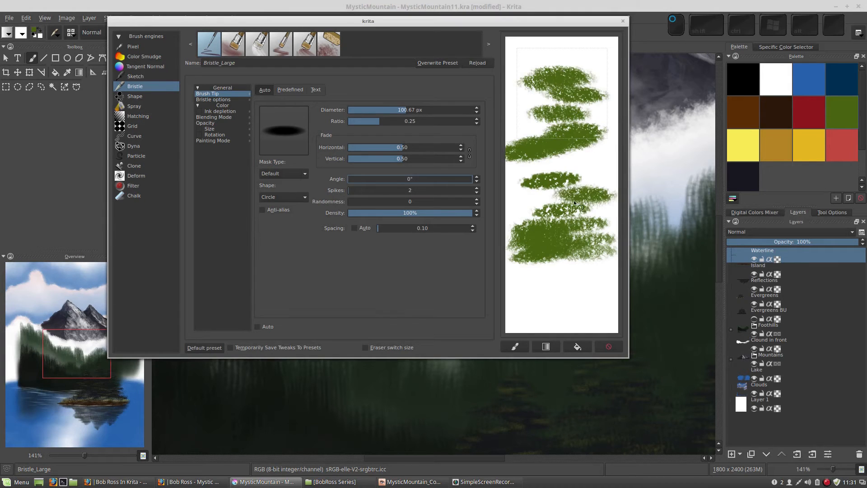
pyautogui.moveTo(587, 149); pyautogui.dragTo(529, 158)
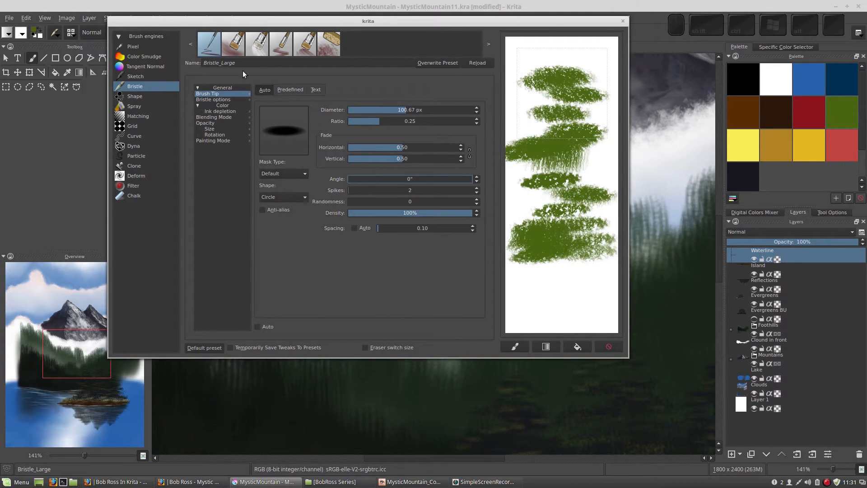
# - Name the preset BR Tree 2, fill its thumbnail with the preset image, save it and close the brush editor
pyautogui.doubleClick(204, 64)
pyautogui.write('B')
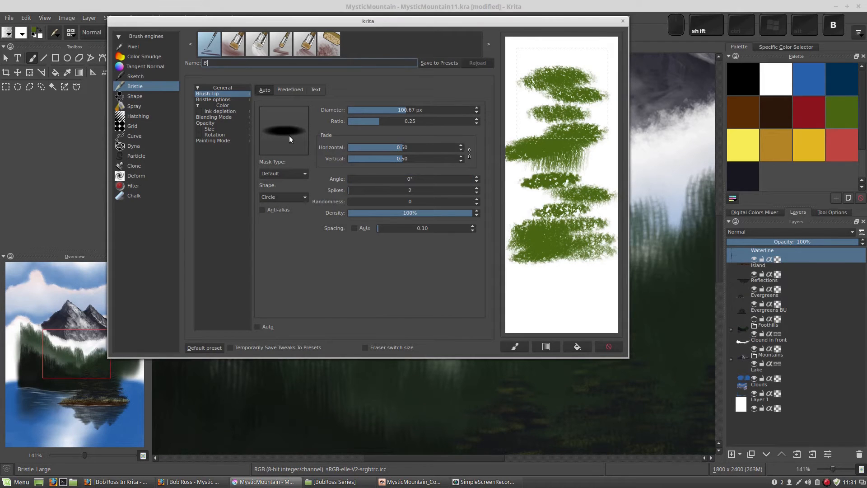
pyautogui.write('R Tree 2')
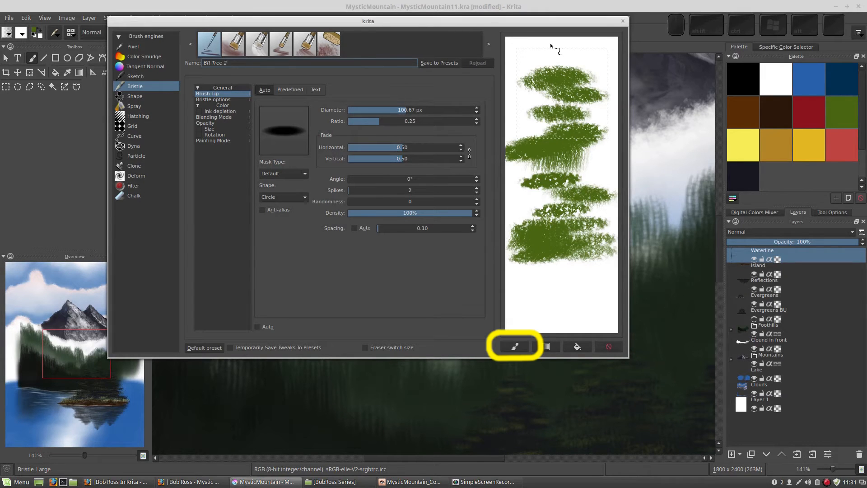
pyautogui.click(516, 346)
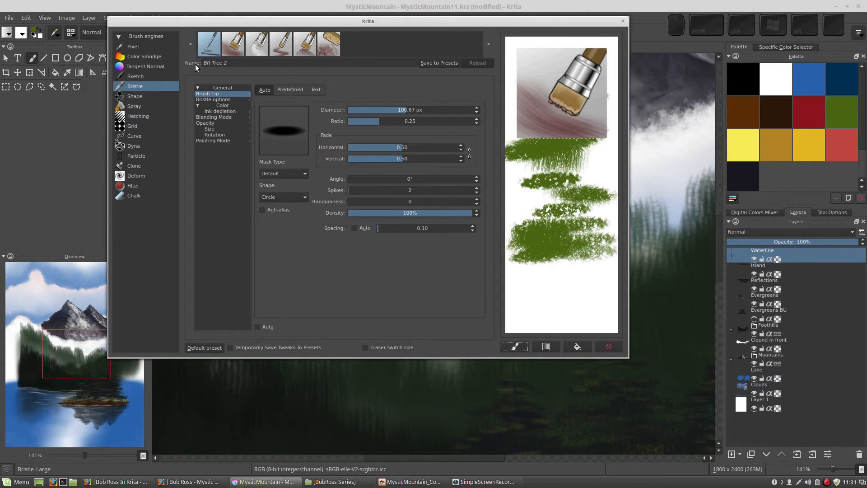
pyautogui.click(439, 64)
pyautogui.click(623, 21)
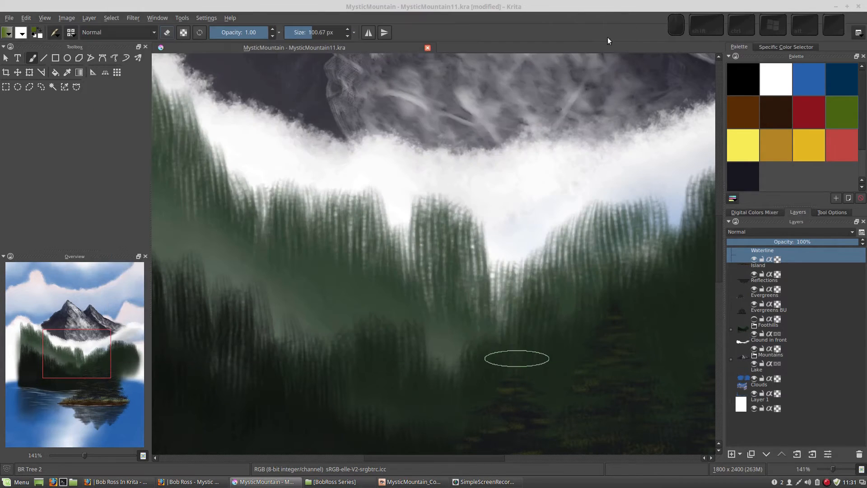
# - Filter the brush presets by "br", locate BR Tree 2 and assign it to a tag
pyautogui.click(70, 33)
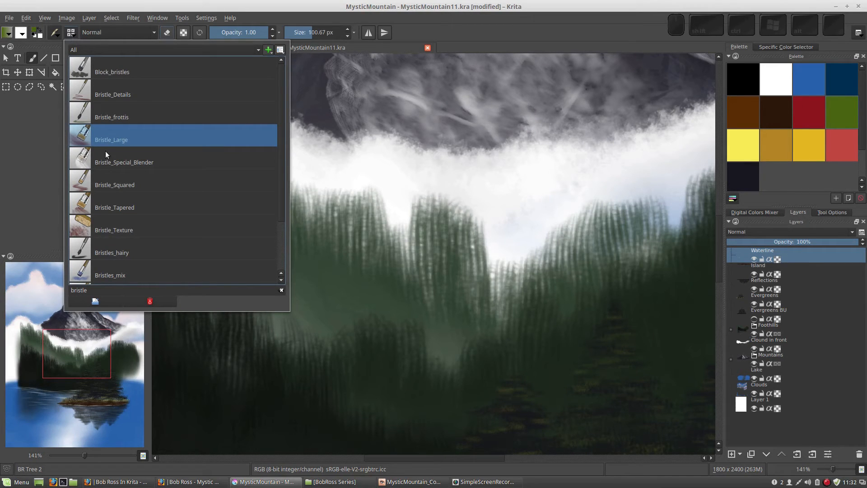
pyautogui.moveTo(100, 286); pyautogui.dragTo(37, 283)
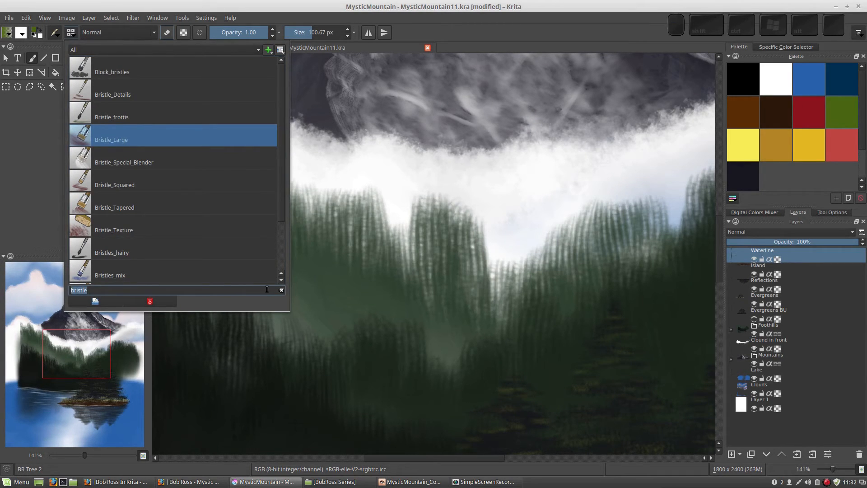
pyautogui.write('br')
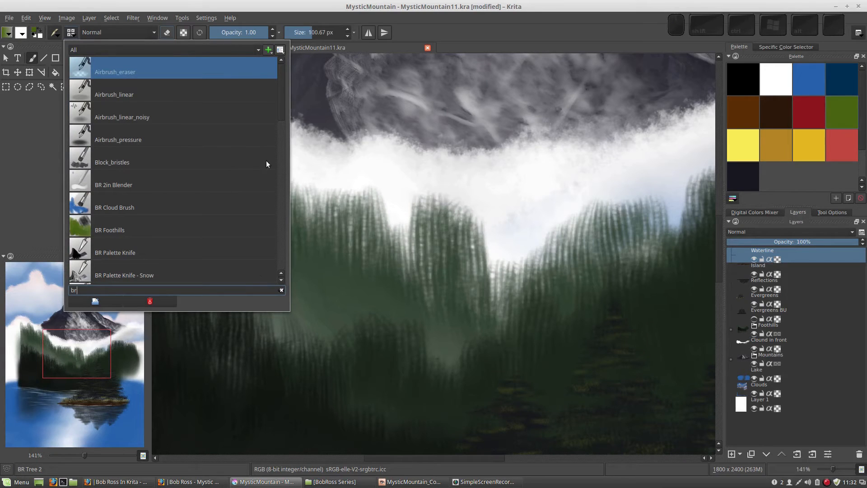
pyautogui.moveTo(284, 108); pyautogui.dragTo(284, 137)
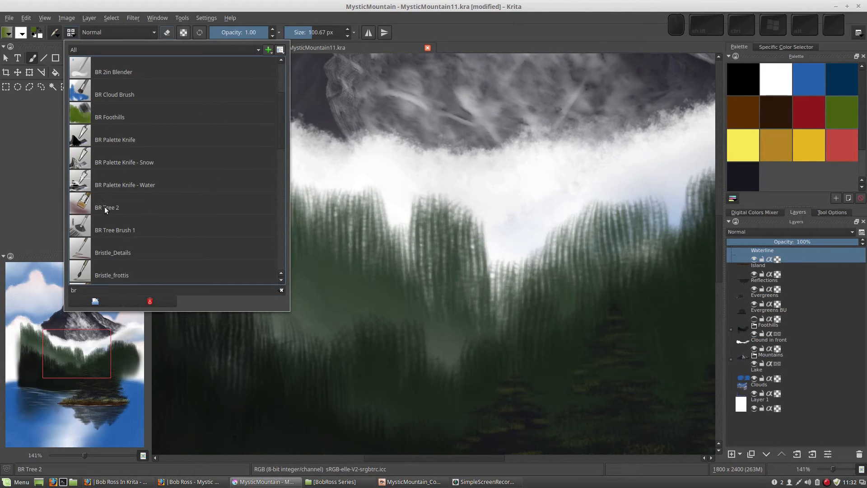
pyautogui.rightClick(132, 202)
pyautogui.moveTo(151, 220)
pyautogui.click(204, 231)
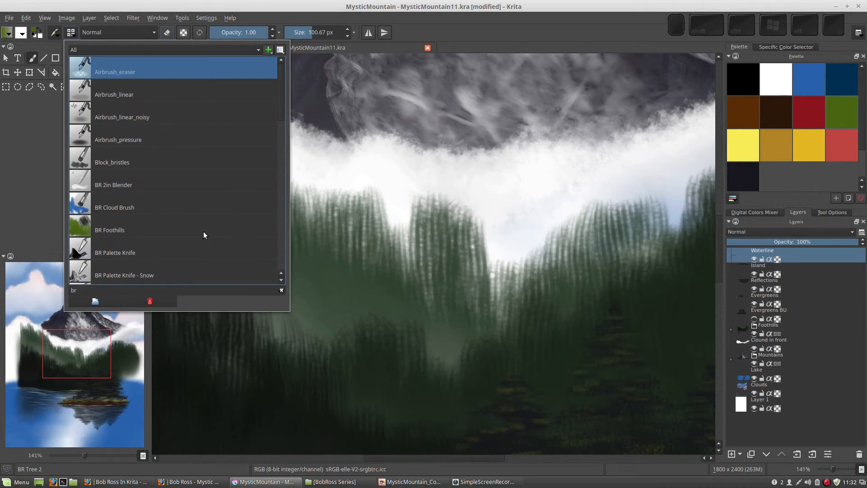
# - Close the preset list and pick the BR Tree 2 brush from the pop-up palette on the canvas
pyautogui.click(454, 191)
pyautogui.rightClick(457, 199)
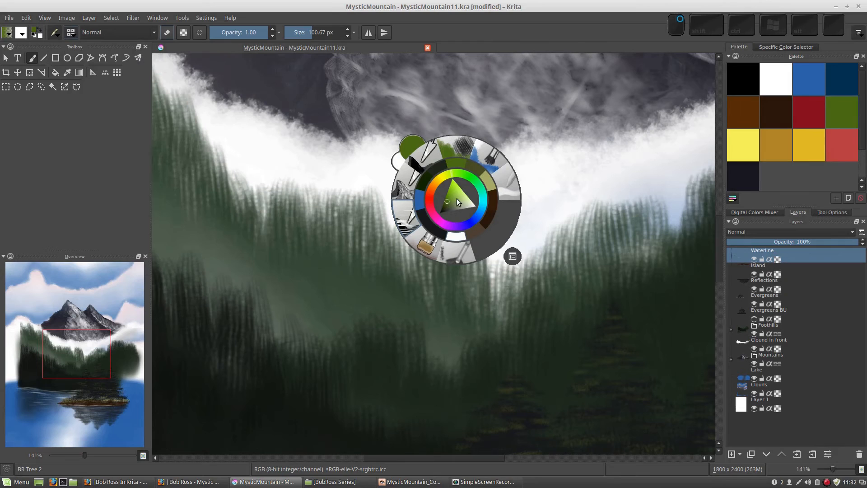
pyautogui.click(428, 246)
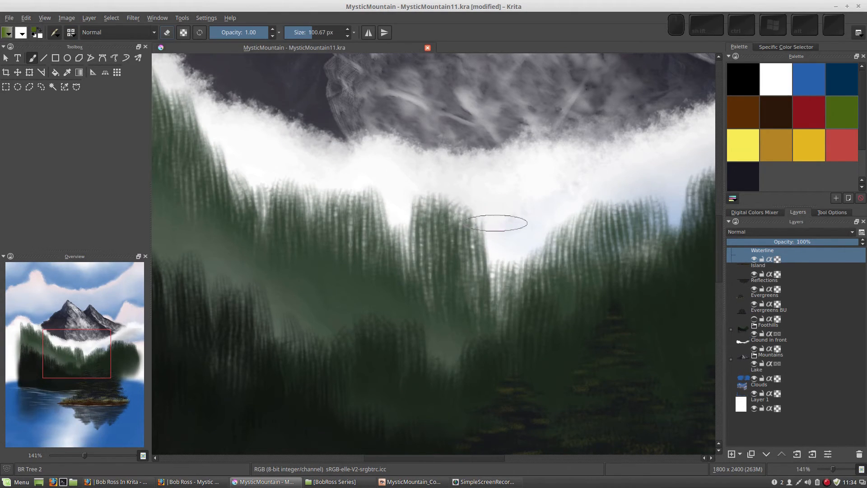
# - Zoom the painting to page width, then out to 50%, and center the mountains and foothills in view
pyautogui.press('3')
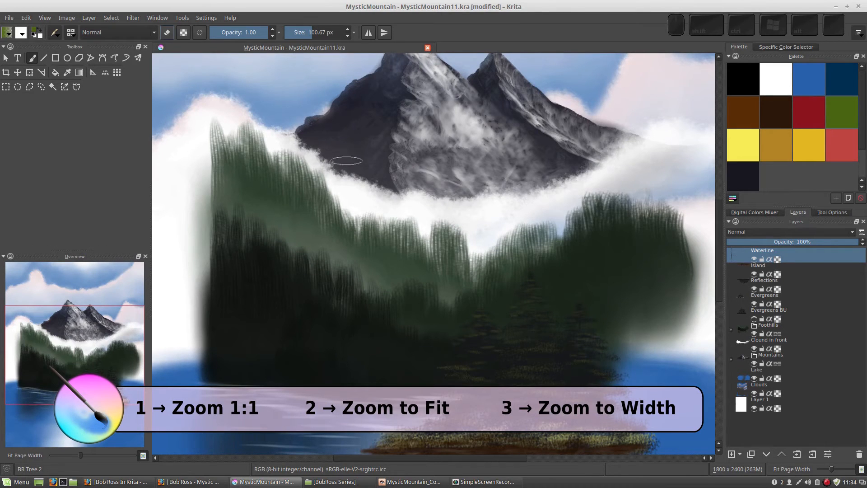
pyautogui.scroll(5, 338, 140)
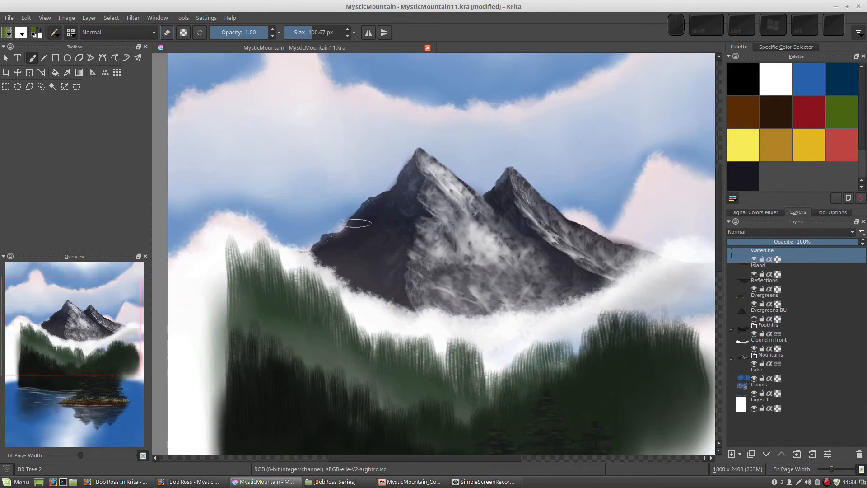
pyautogui.scroll(-1, 358, 223)
pyautogui.scroll(-1, 357, 221)
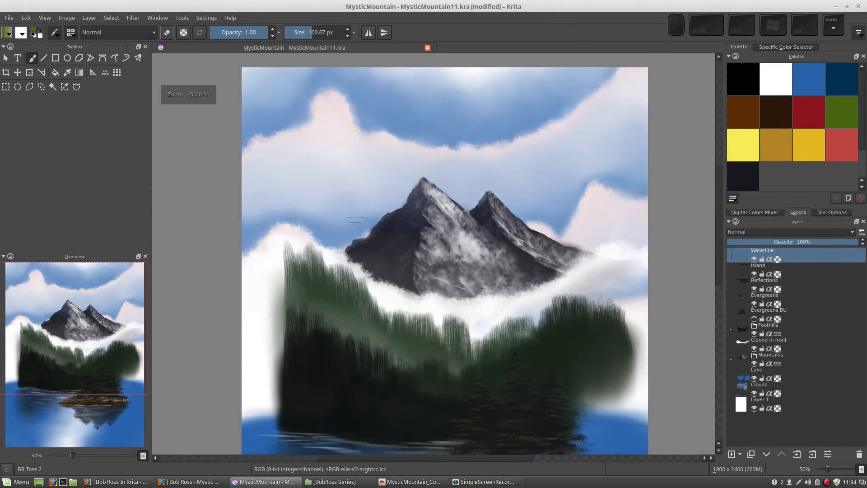
pyautogui.moveTo(357, 220); pyautogui.dragTo(323, 190)
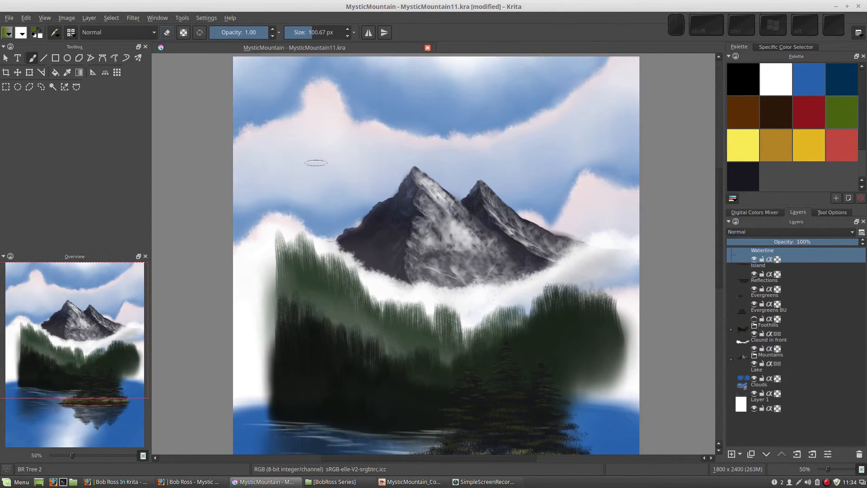
pyautogui.moveTo(356, 243)
pyautogui.mouseDown()
pyautogui.moveTo(352, 216)
pyautogui.moveTo(388, 226)
pyautogui.mouseUp()
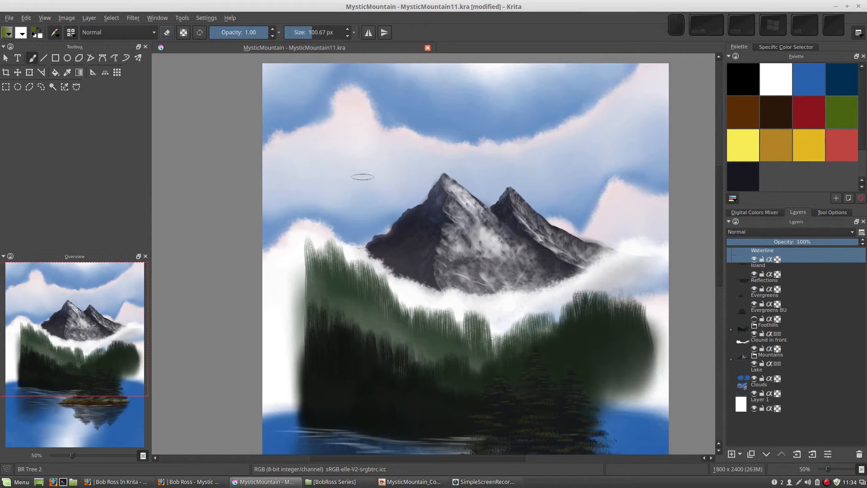
# - Pick the BR Palette Knife - Water brush, rotate its tip to 89° and test it with vertical strokes on the scratchpad
pyautogui.rightClick(357, 190)
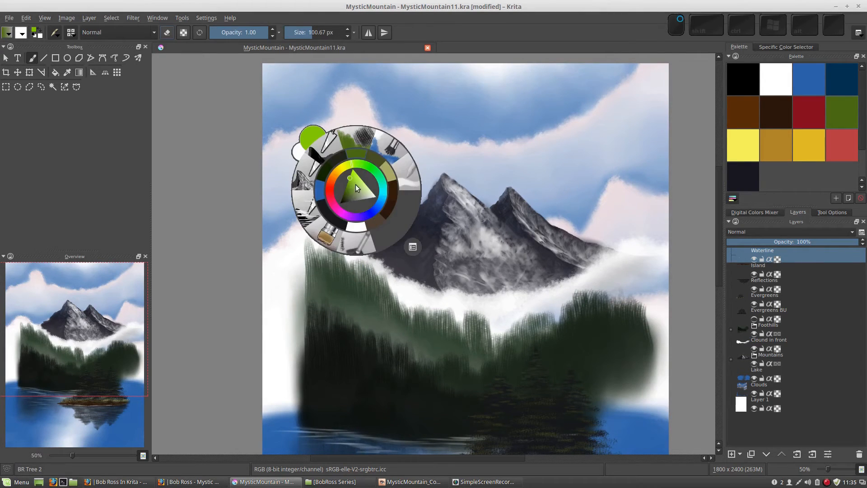
pyautogui.click(307, 210)
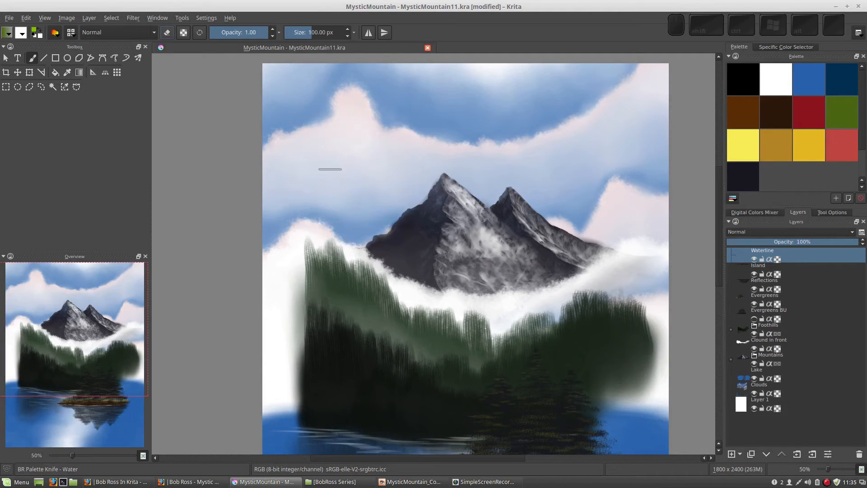
pyautogui.click(54, 35)
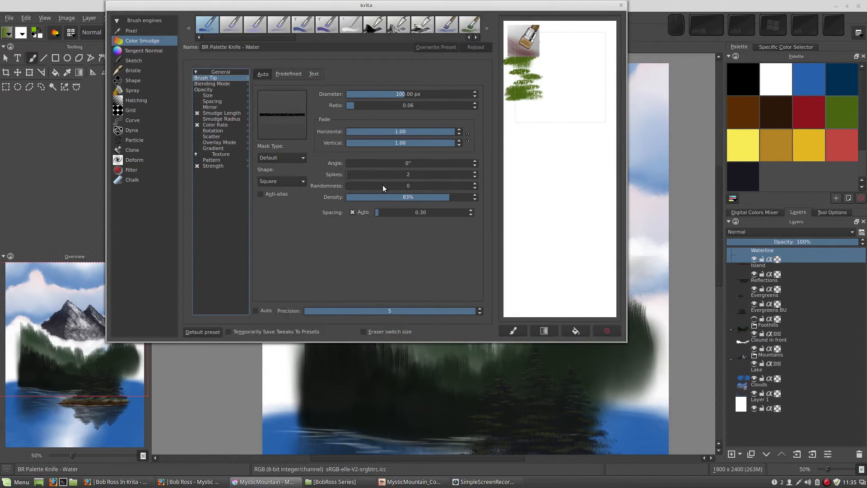
pyautogui.moveTo(366, 166); pyautogui.dragTo(377, 162)
pyautogui.moveTo(548, 153)
pyautogui.mouseDown()
pyautogui.moveTo(541, 229)
pyautogui.moveTo(552, 282)
pyautogui.mouseUp()
pyautogui.moveTo(575, 188); pyautogui.dragTo(570, 260)
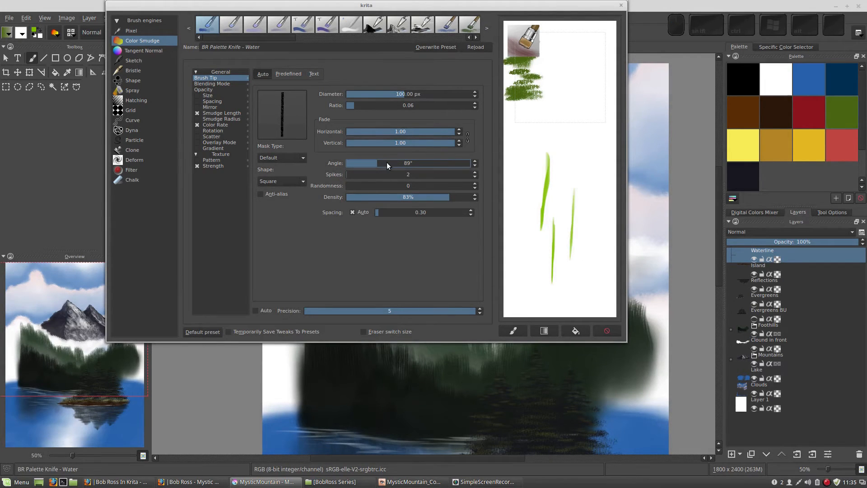
# - Set the brush tip angle to exactly 90°, test it with one vertical stroke and close the brush editor
pyautogui.moveTo(381, 163); pyautogui.dragTo(384, 164)
pyautogui.write('90')
pyautogui.press('Return')
pyautogui.moveTo(574, 139); pyautogui.dragTo(578, 271)
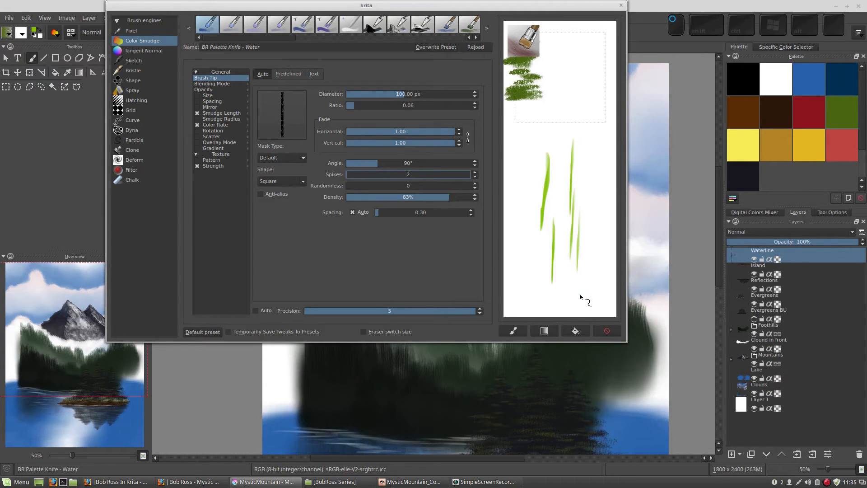
pyautogui.click(622, 6)
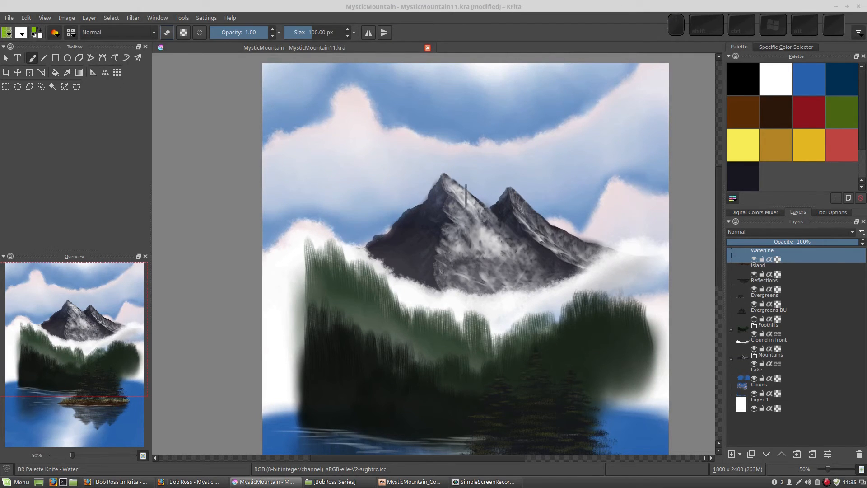
# - Reselect the BR Palette Knife - Water brush, change to BR 2in Blender and return to BR Palette Knife - Water
pyautogui.rightClick(453, 180)
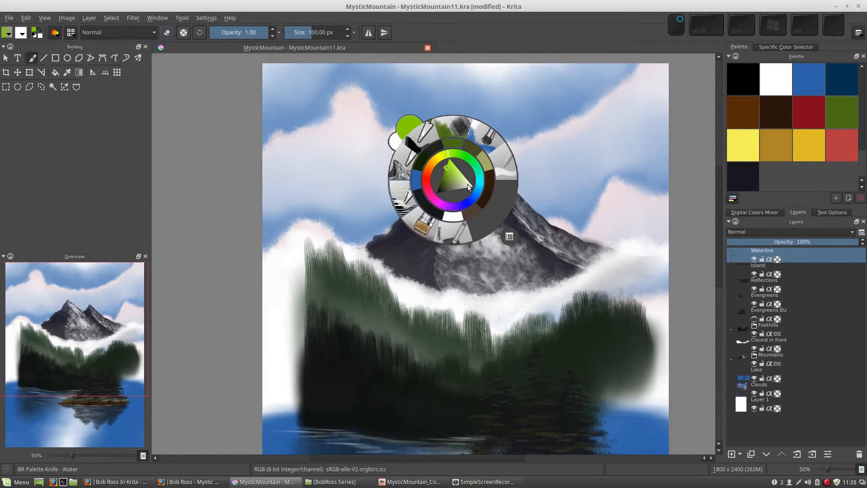
pyautogui.click(405, 191)
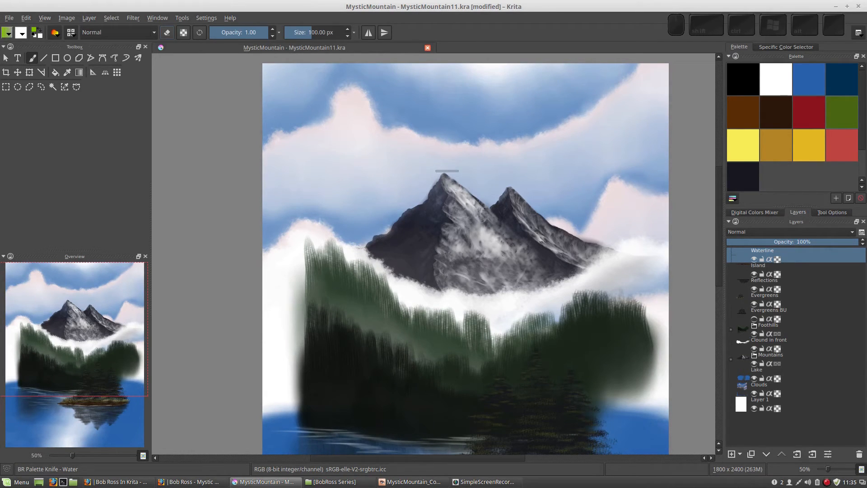
pyautogui.rightClick(474, 179)
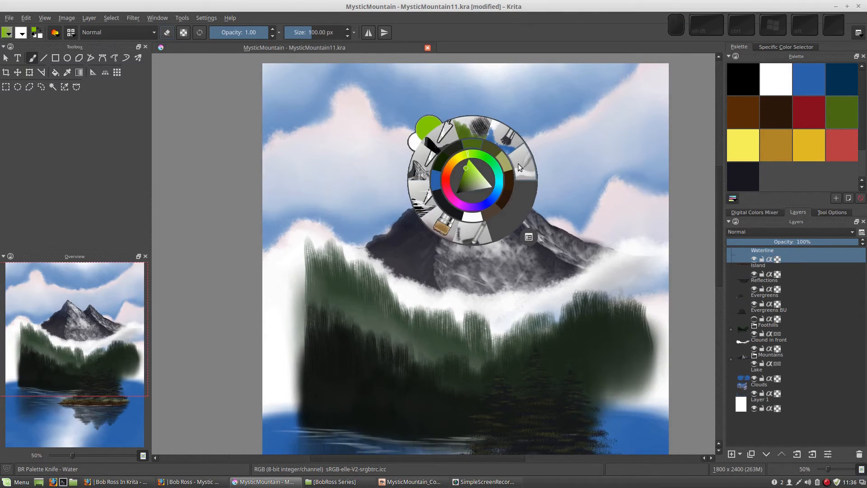
pyautogui.click(519, 163)
pyautogui.rightClick(487, 175)
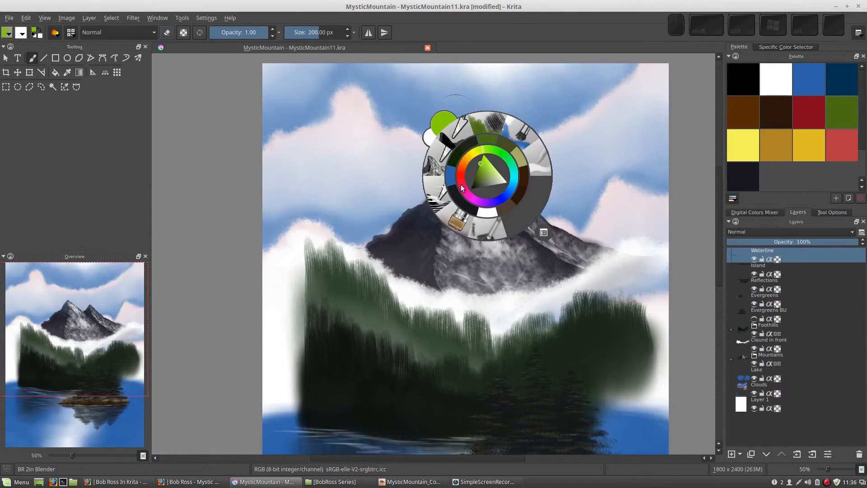
pyautogui.click(435, 198)
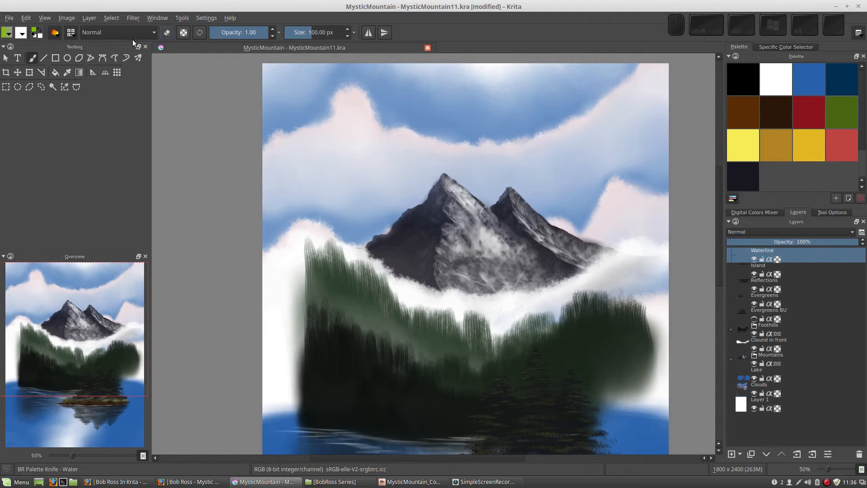
# - Enable temporarily saving tweaks to presets, set the BR Palette Knife - Water tip angle to 90° and close the brush editor
pyautogui.click(55, 34)
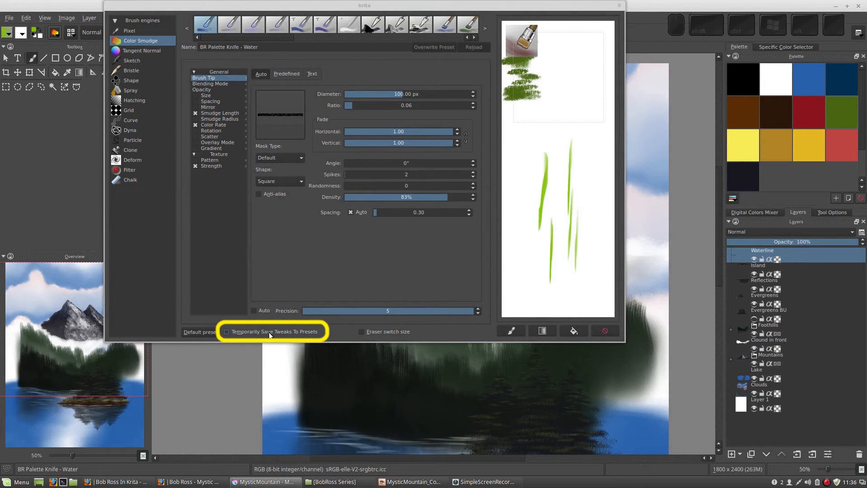
pyautogui.click(226, 332)
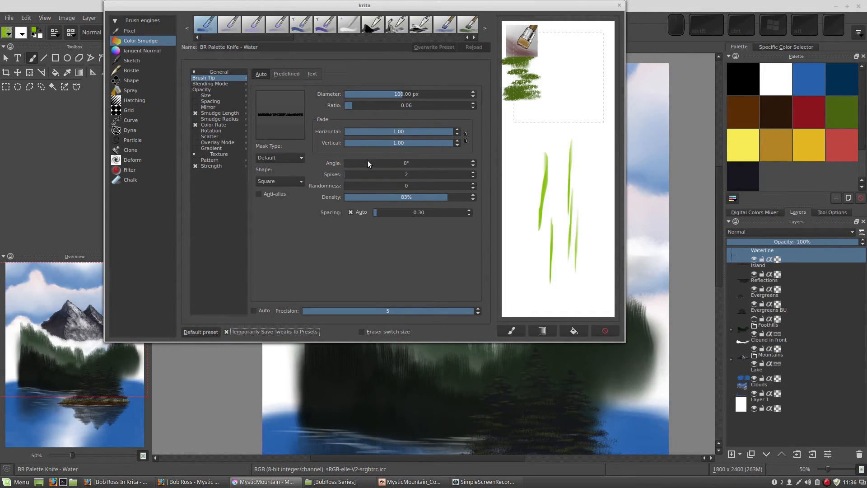
pyautogui.moveTo(351, 164); pyautogui.dragTo(384, 163)
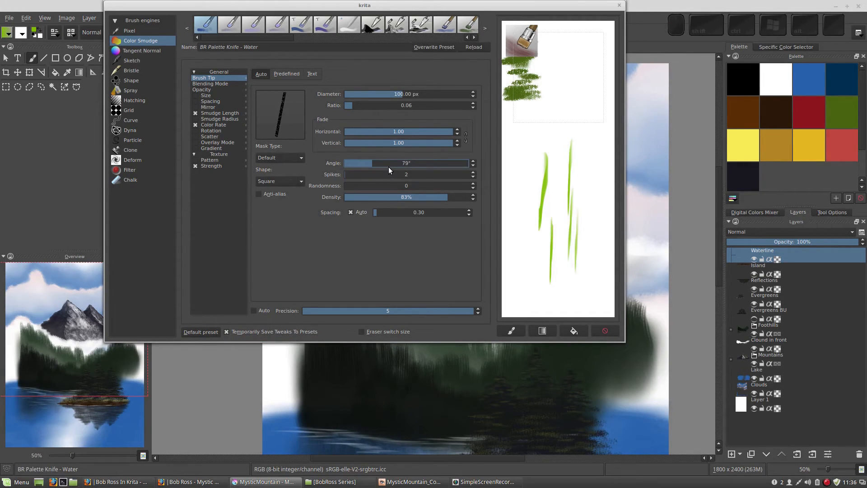
pyautogui.rightClick(386, 167)
pyautogui.write('90')
pyautogui.press('Tab')
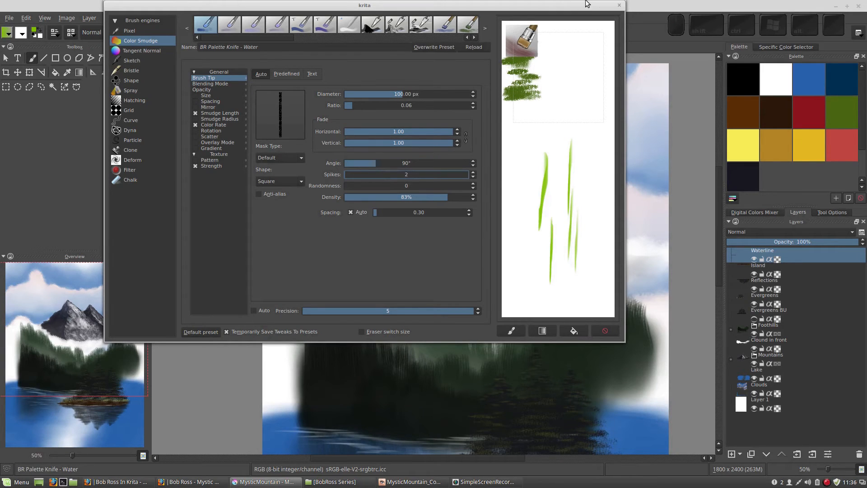
pyautogui.click(619, 5)
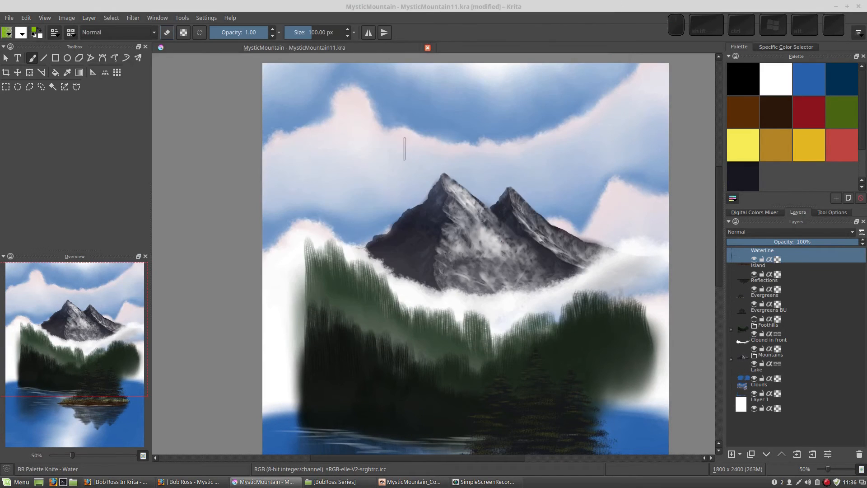
# - Alternate between BR Palette Knife - Water and other presets such as BR Palette Knife - Snow to check the tip orientation
pyautogui.rightClick(369, 171)
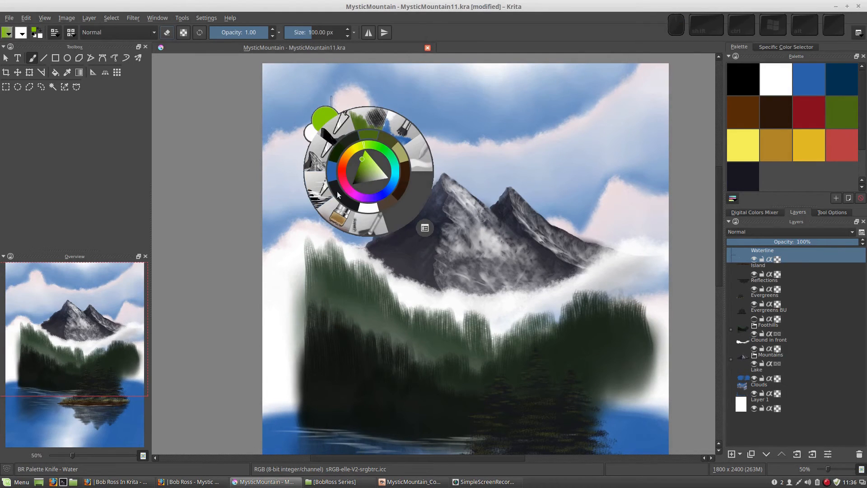
pyautogui.click(325, 144)
pyautogui.rightClick(377, 170)
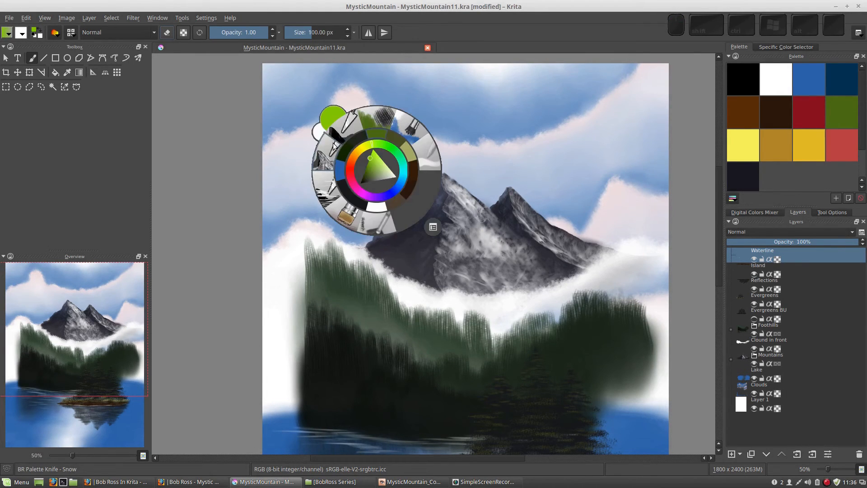
pyautogui.click(334, 146)
pyautogui.rightClick(378, 163)
pyautogui.click(333, 183)
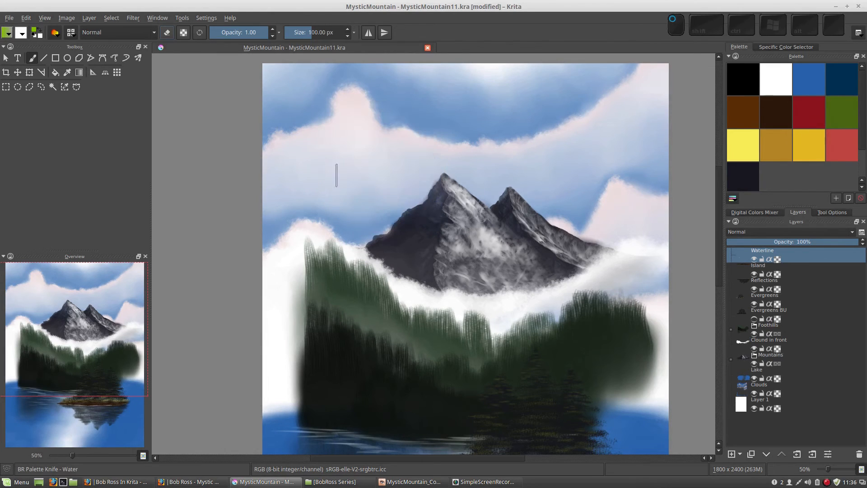
pyautogui.rightClick(400, 185)
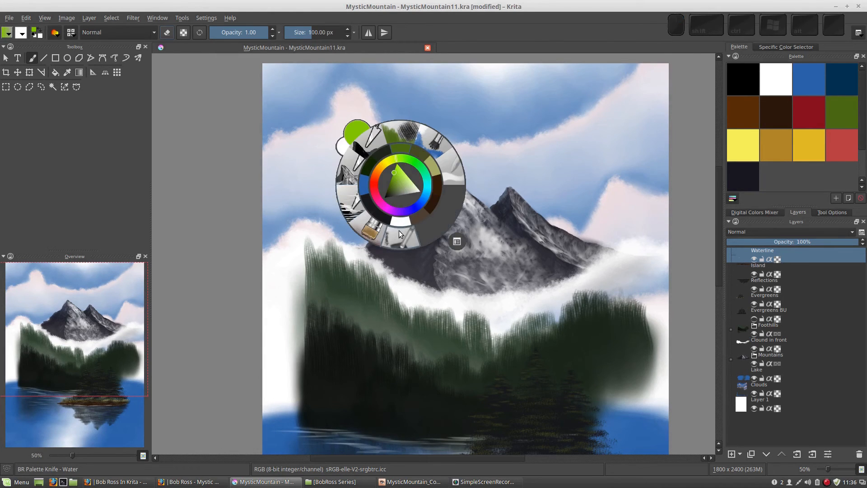
pyautogui.click(399, 232)
pyautogui.rightClick(400, 191)
pyautogui.click(356, 210)
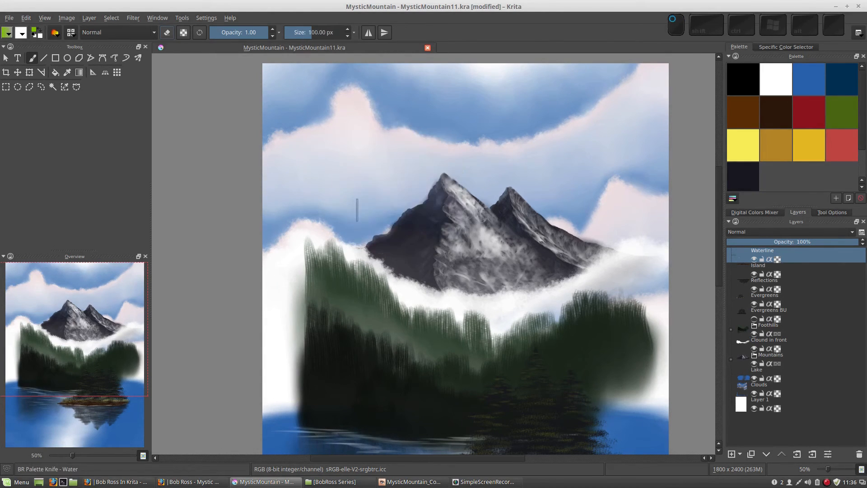
pyautogui.rightClick(376, 176)
pyautogui.click(335, 165)
pyautogui.rightClick(385, 183)
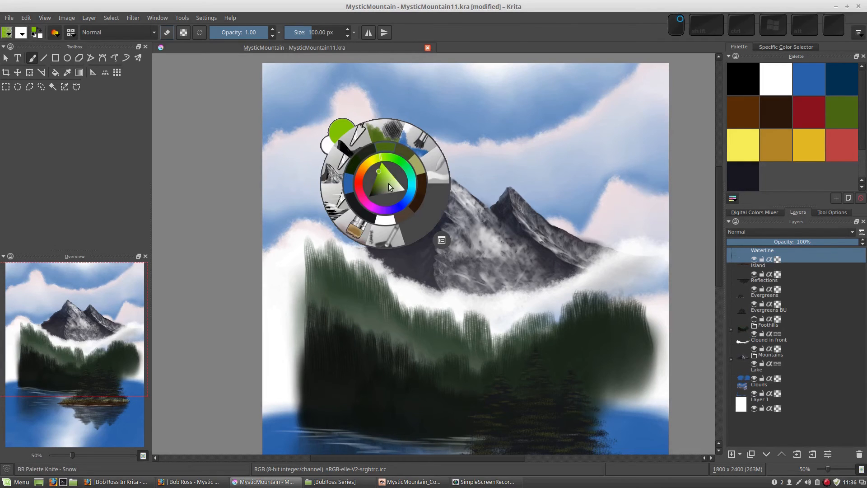
pyautogui.click(341, 207)
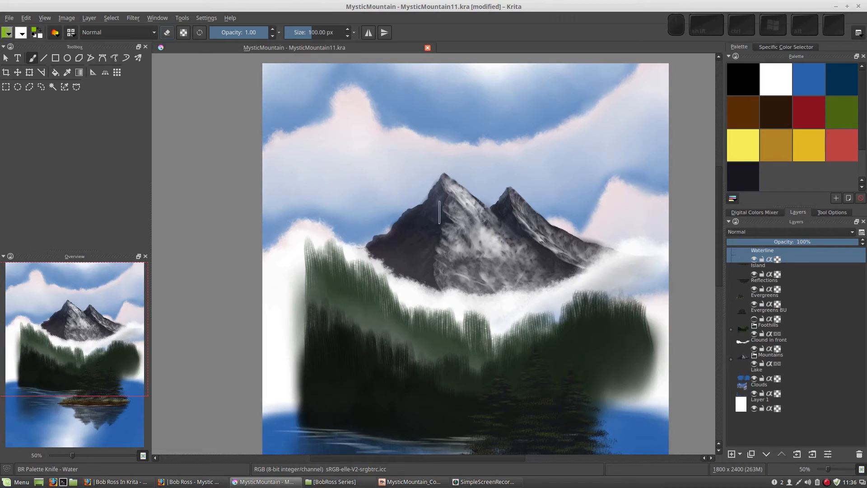
# - Disable temporarily saving tweaks to presets, set the BR Palette Knife - Water tip angle to 89° and close the brush editor
pyautogui.click(55, 32)
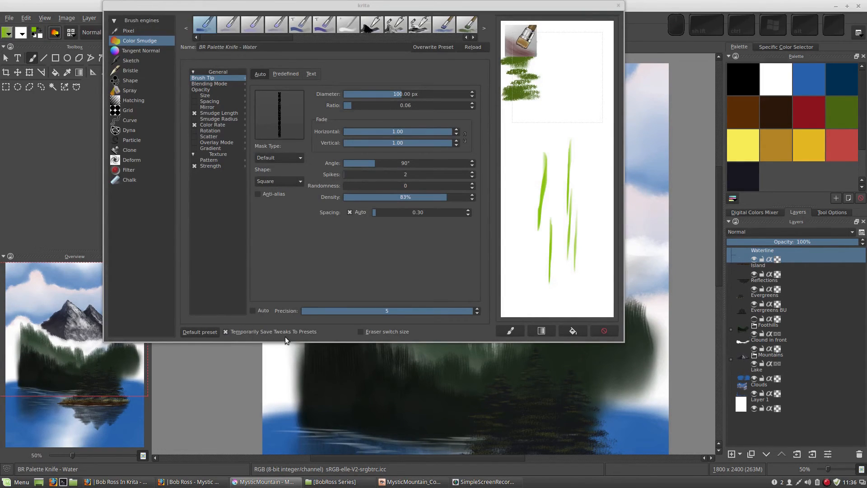
pyautogui.click(234, 333)
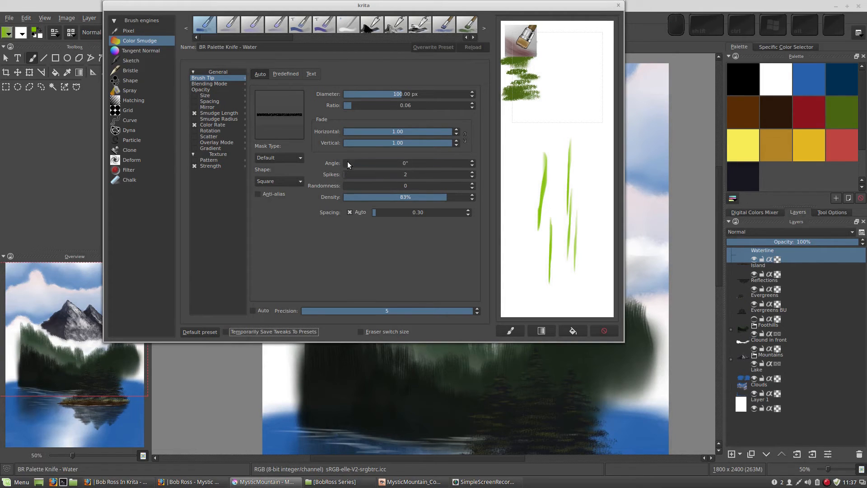
pyautogui.moveTo(348, 161); pyautogui.dragTo(374, 164)
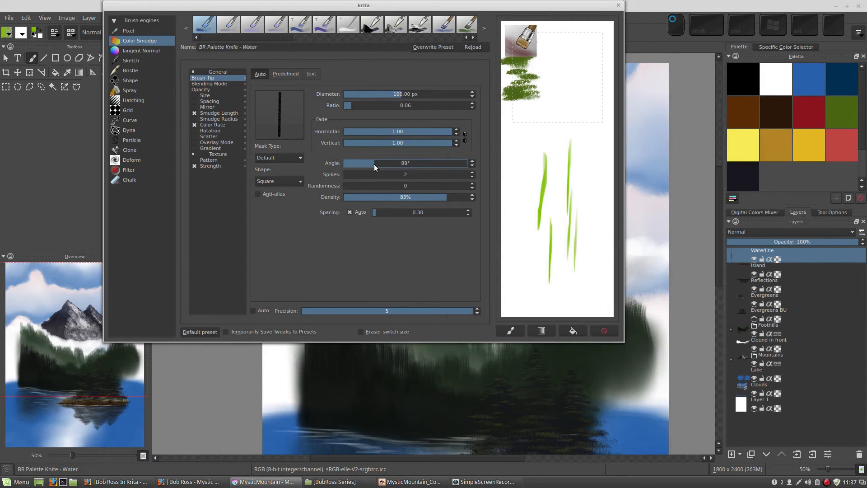
pyautogui.click(618, 8)
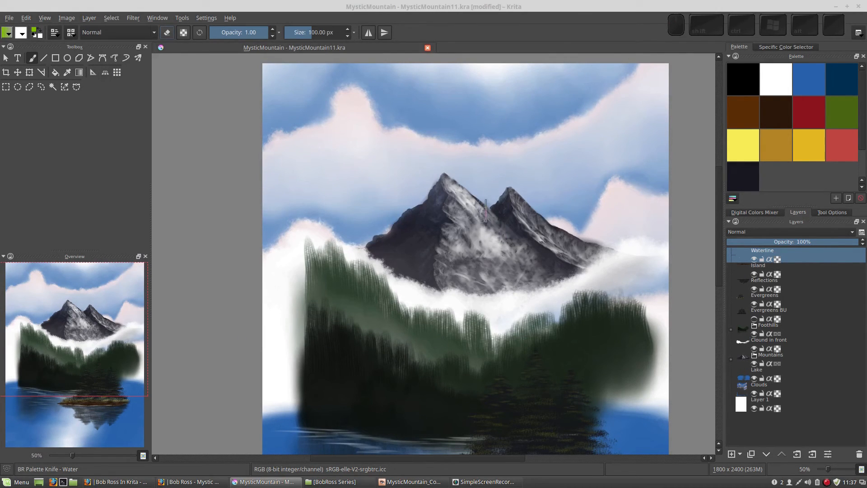
# - Choose the dark green recent color and change the first Digital Colors Mixer swatch from the palette to near-black
pyautogui.rightClick(483, 190)
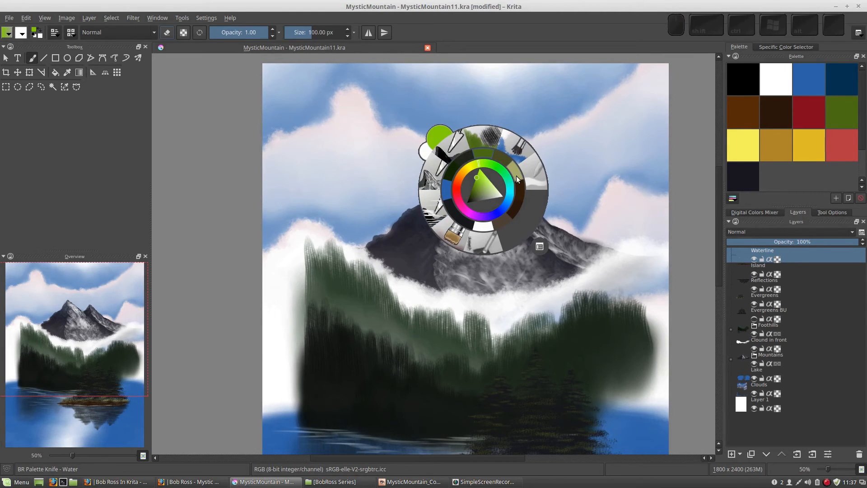
pyautogui.click(449, 172)
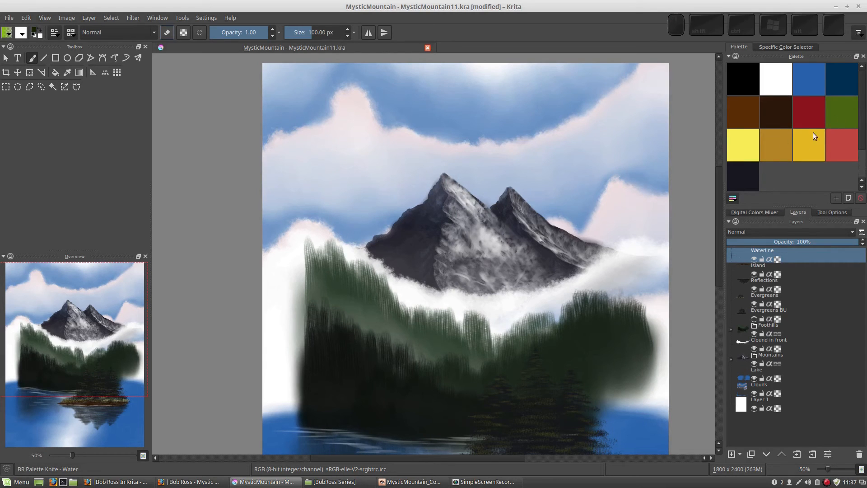
pyautogui.click(748, 212)
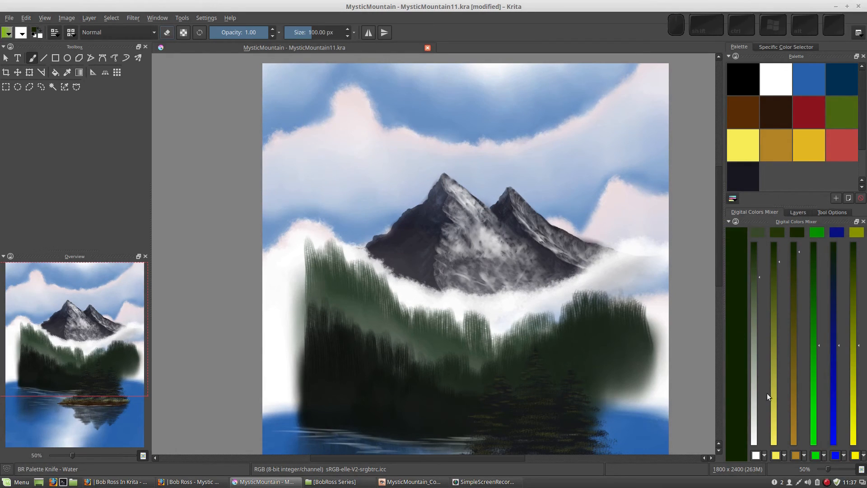
pyautogui.click(765, 455)
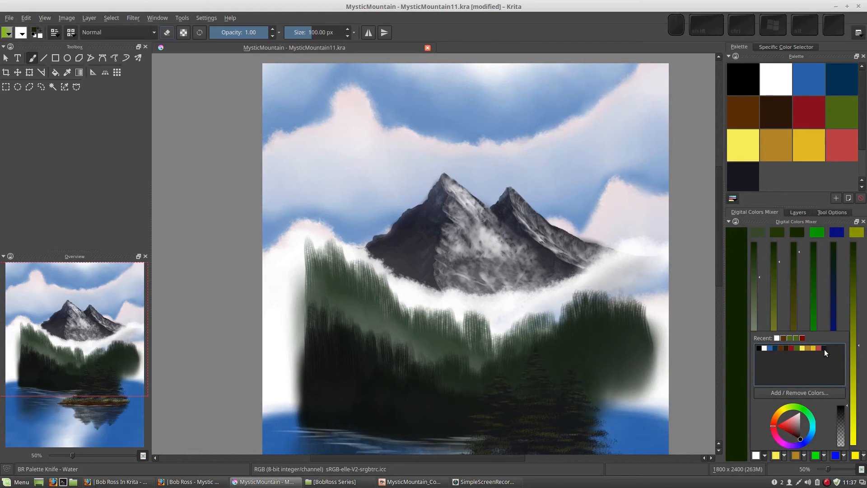
pyautogui.click(824, 348)
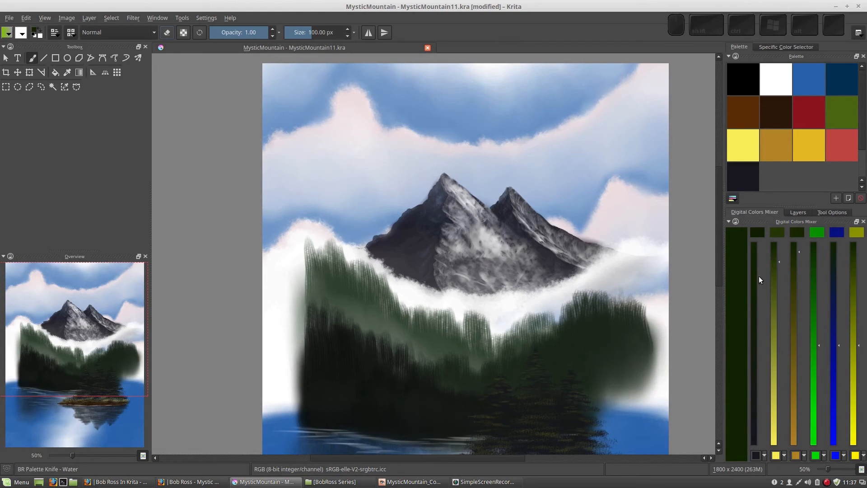
pyautogui.moveTo(761, 382); pyautogui.dragTo(762, 385)
pyautogui.rightClick(380, 120)
pyautogui.rightClick(519, 126)
# - Add a new paint layer above Waterline and name it Big Evergreens
pyautogui.click(799, 213)
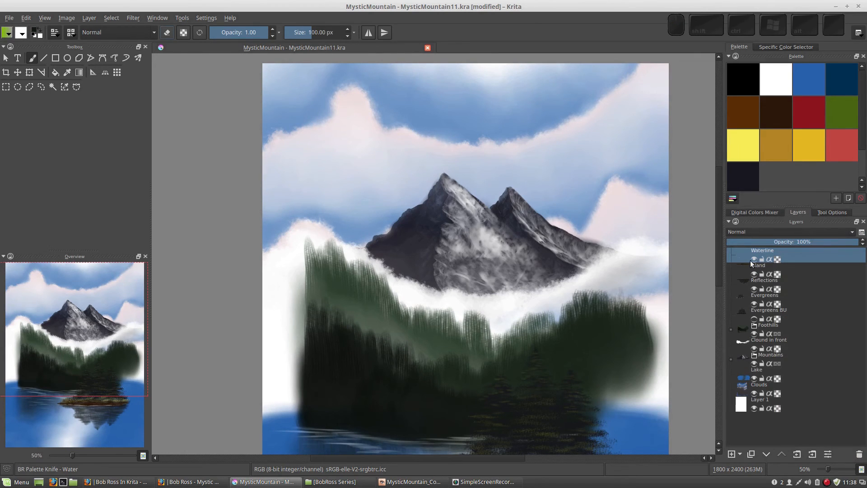
pyautogui.click(732, 454)
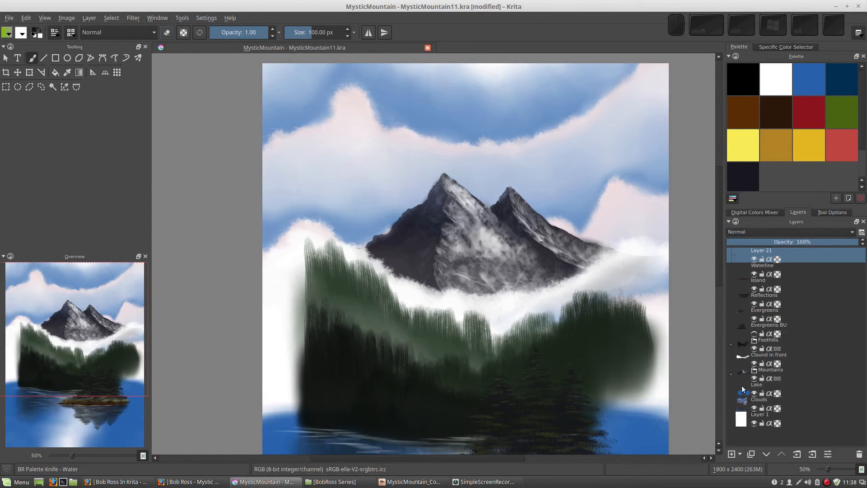
pyautogui.doubleClick(766, 255)
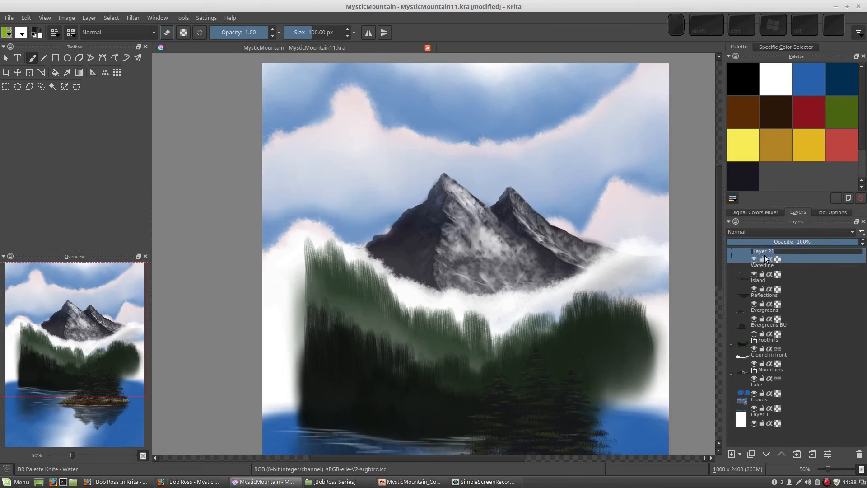
pyautogui.write('Big Evergreens')
pyautogui.press('Return')
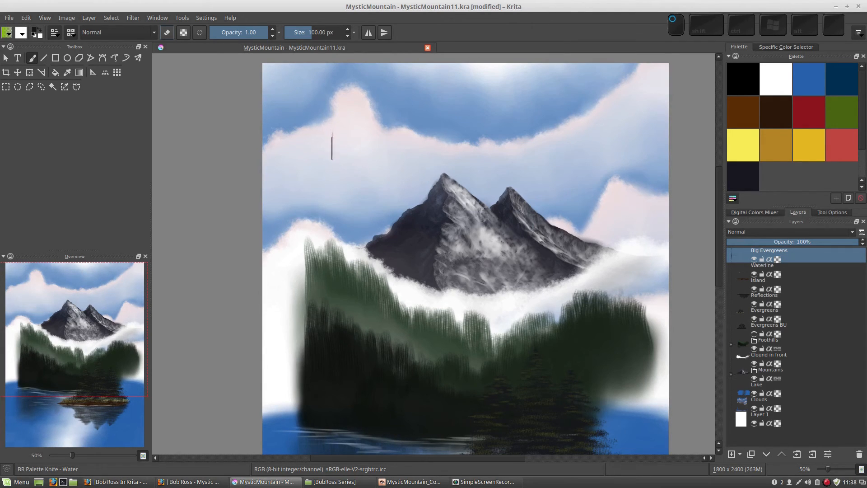
# - Paint two thin vertical tree trunks above the left foothills, the right-hand one taller, with the palette knife brush
pyautogui.moveTo(332, 144); pyautogui.dragTo(333, 177)
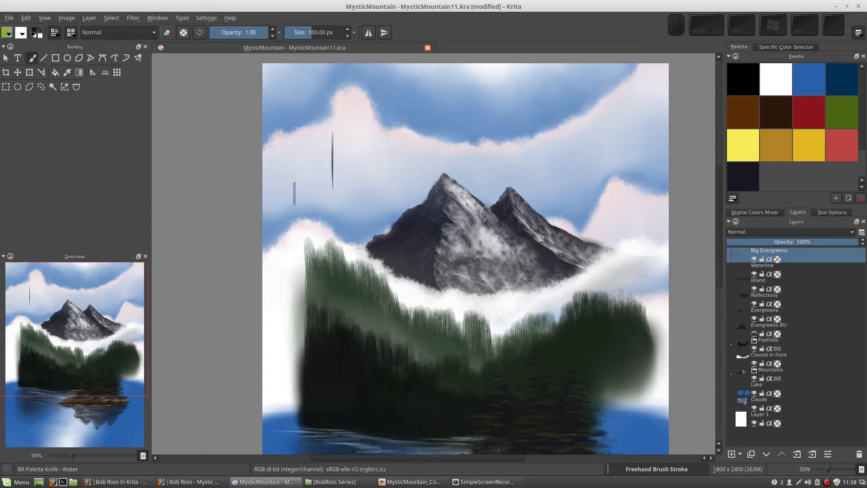
pyautogui.moveTo(294, 195)
pyautogui.mouseDown()
pyautogui.moveTo(294, 220)
pyautogui.moveTo(293, 192)
pyautogui.moveTo(295, 263)
pyautogui.mouseUp()
pyautogui.moveTo(332, 181); pyautogui.dragTo(332, 237)
# - Switch to the BR Tree 2 brush preset and reduce the brush size to 32 px
pyautogui.rightClick(434, 206)
pyautogui.click(405, 249)
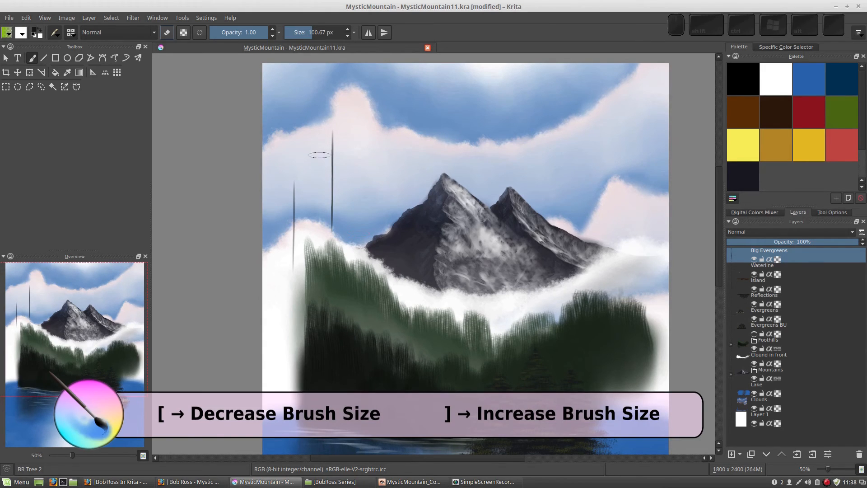
pyautogui.press('[')
pyautogui.press('[')
pyautogui.press('[')
pyautogui.press('[')
pyautogui.press('[')
pyautogui.press('[')
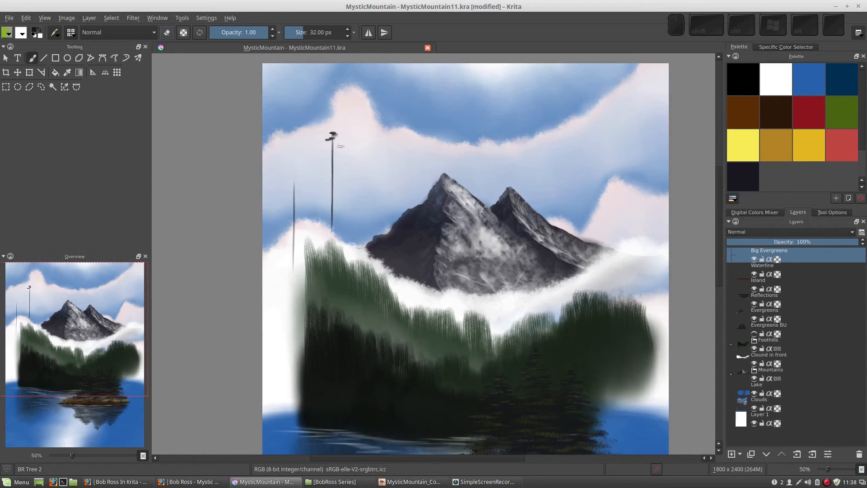
# - Undo the first treetop strokes and repaint the taller evergreen's upper branches, enlarging the brush stepwise to 90 px as they widen downward
pyautogui.hotkey('ctrl', 'z')
pyautogui.hotkey('ctrl', 'z')
pyautogui.moveTo(326, 149); pyautogui.dragTo(325, 152)
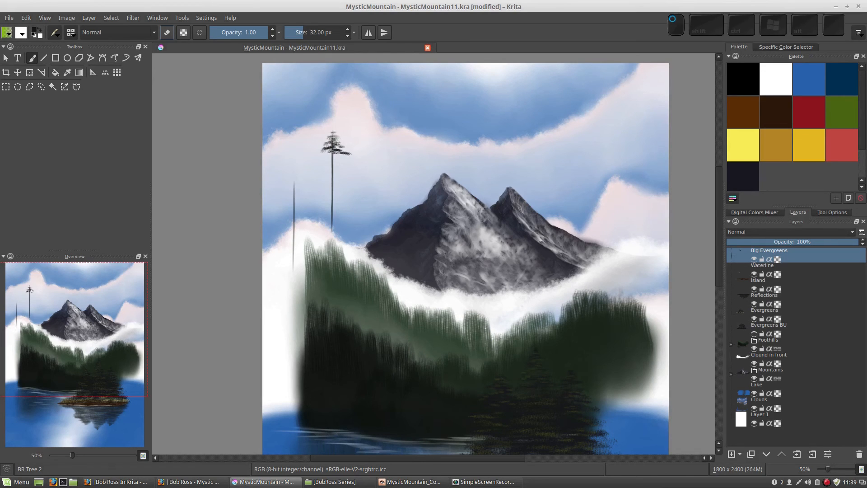
pyautogui.press(']')
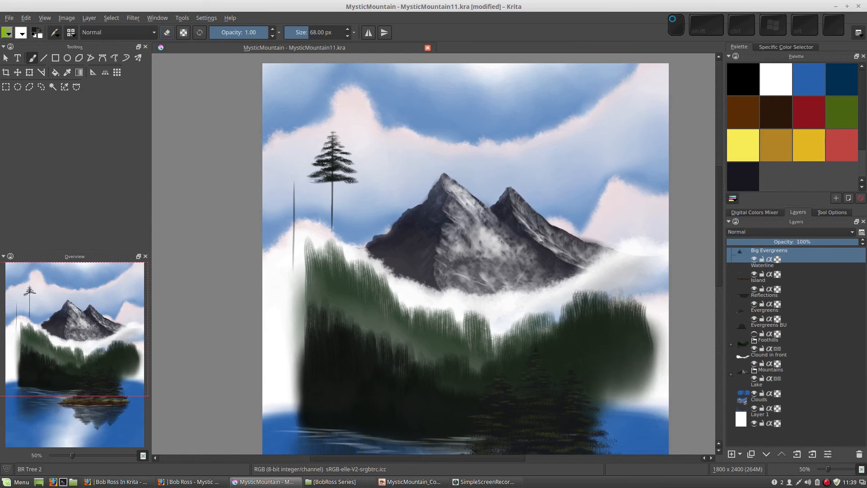
pyautogui.press(']')
pyautogui.press(']')
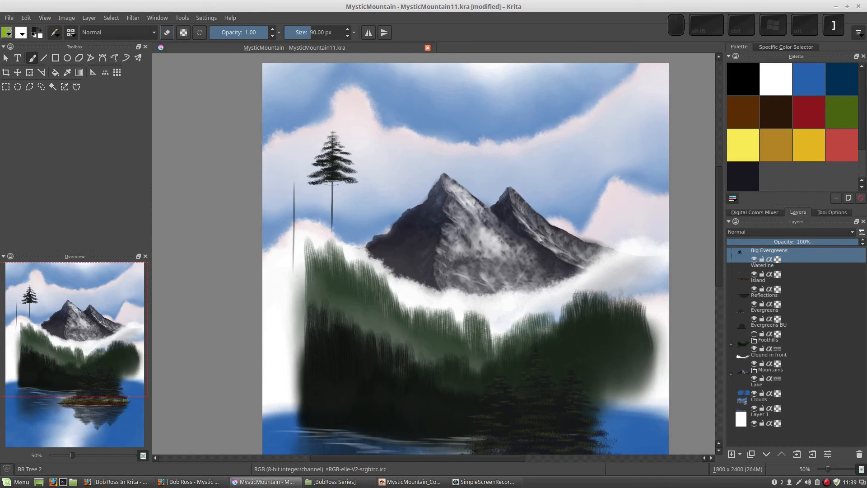
pyautogui.moveTo(333, 184)
pyautogui.mouseDown()
pyautogui.moveTo(353, 189)
pyautogui.moveTo(319, 193)
pyautogui.mouseUp()
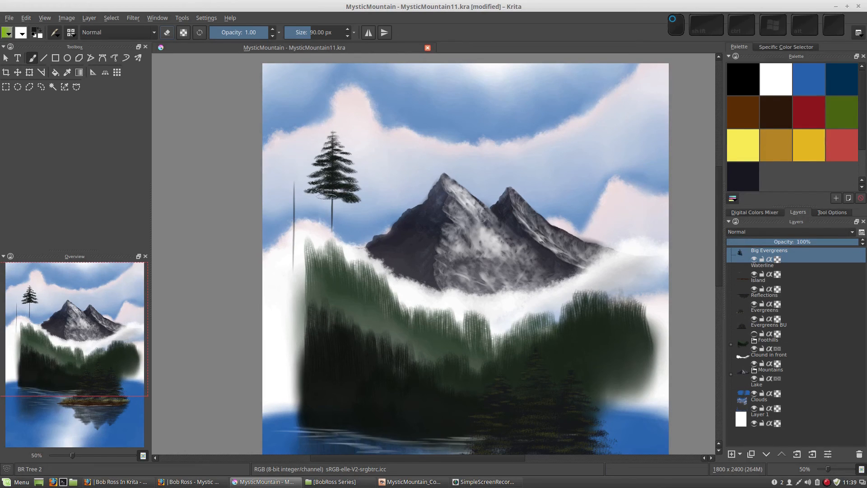
# - Enlarge the brush to 118 px and paint the taller evergreen's middle branches, undoing the stray sample branch beside the trunk
pyautogui.press(']')
pyautogui.press(']')
pyautogui.press(']')
pyautogui.press(']')
pyautogui.moveTo(330, 203)
pyautogui.mouseDown()
pyautogui.moveTo(306, 212)
pyautogui.moveTo(331, 214)
pyautogui.moveTo(373, 245)
pyautogui.mouseUp()
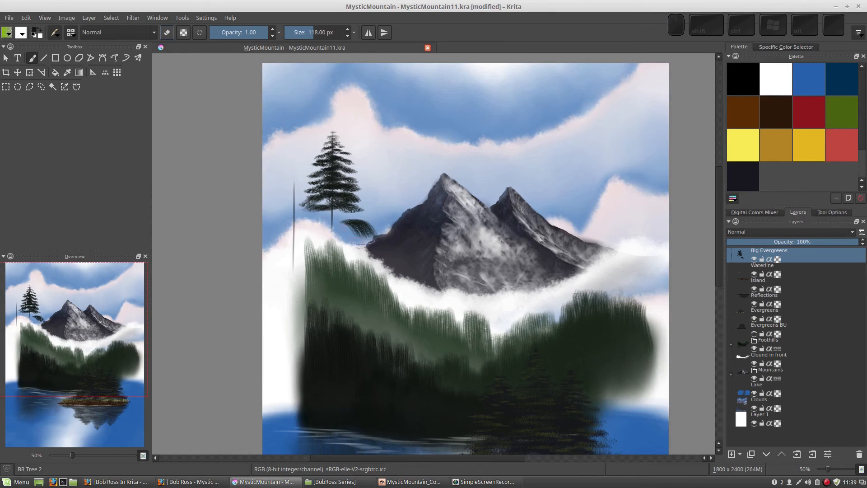
pyautogui.hotkey('ctrl', 'z')
pyautogui.moveTo(334, 216)
pyautogui.mouseDown()
pyautogui.moveTo(351, 223)
pyautogui.moveTo(343, 216)
pyautogui.moveTo(322, 222)
pyautogui.moveTo(329, 215)
pyautogui.moveTo(308, 226)
pyautogui.moveTo(367, 231)
pyautogui.moveTo(323, 223)
pyautogui.moveTo(306, 233)
pyautogui.moveTo(347, 231)
pyautogui.mouseUp()
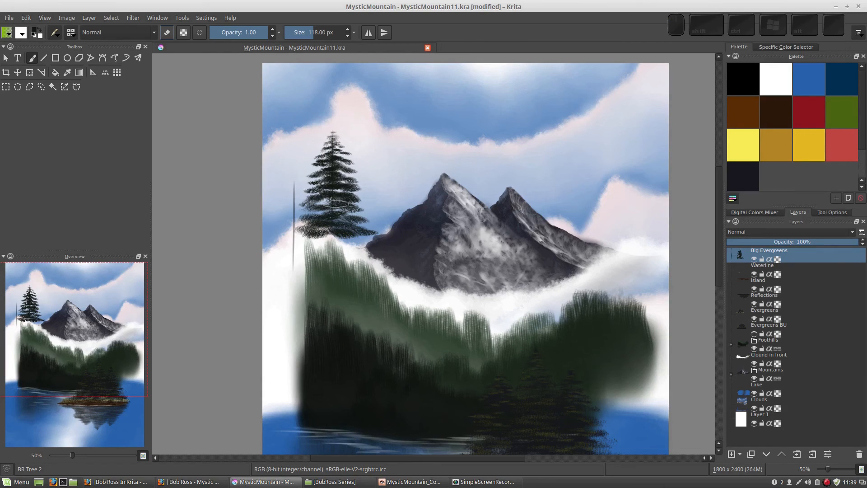
# - Extend the taller evergreen's branches down over the foothills, increasing the brush size to 165 px
pyautogui.moveTo(331, 239)
pyautogui.mouseDown()
pyautogui.moveTo(373, 244)
pyautogui.moveTo(319, 244)
pyautogui.moveTo(308, 249)
pyautogui.moveTo(355, 255)
pyautogui.moveTo(333, 249)
pyautogui.moveTo(346, 249)
pyautogui.moveTo(316, 257)
pyautogui.moveTo(325, 262)
pyautogui.moveTo(320, 268)
pyautogui.moveTo(377, 277)
pyautogui.moveTo(326, 261)
pyautogui.mouseUp()
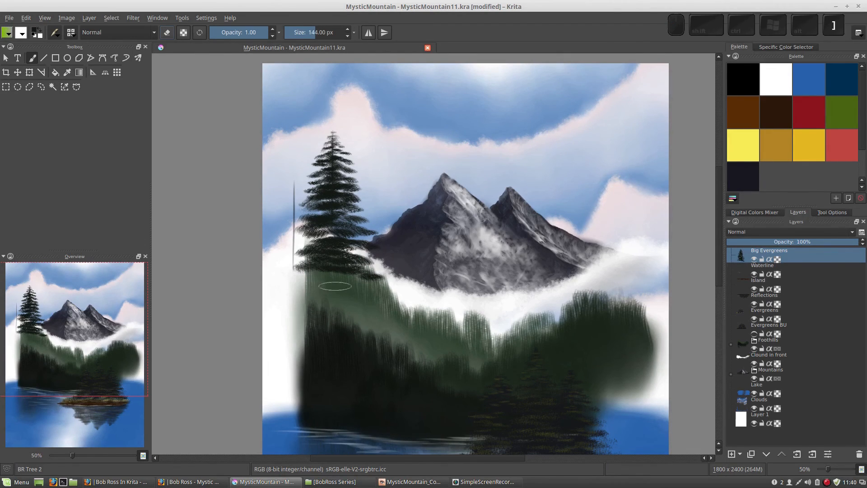
pyautogui.press(']')
pyautogui.press(']')
pyautogui.press(']')
pyautogui.press(']')
pyautogui.press(']')
pyautogui.moveTo(325, 270)
pyautogui.mouseDown()
pyautogui.moveTo(302, 285)
pyautogui.moveTo(363, 280)
pyautogui.moveTo(372, 290)
pyautogui.moveTo(364, 281)
pyautogui.moveTo(345, 288)
pyautogui.moveTo(311, 281)
pyautogui.moveTo(301, 295)
pyautogui.moveTo(341, 296)
pyautogui.moveTo(339, 289)
pyautogui.moveTo(372, 299)
pyautogui.moveTo(336, 292)
pyautogui.moveTo(304, 315)
pyautogui.moveTo(329, 302)
pyautogui.moveTo(368, 302)
pyautogui.moveTo(331, 295)
pyautogui.moveTo(308, 312)
pyautogui.mouseUp()
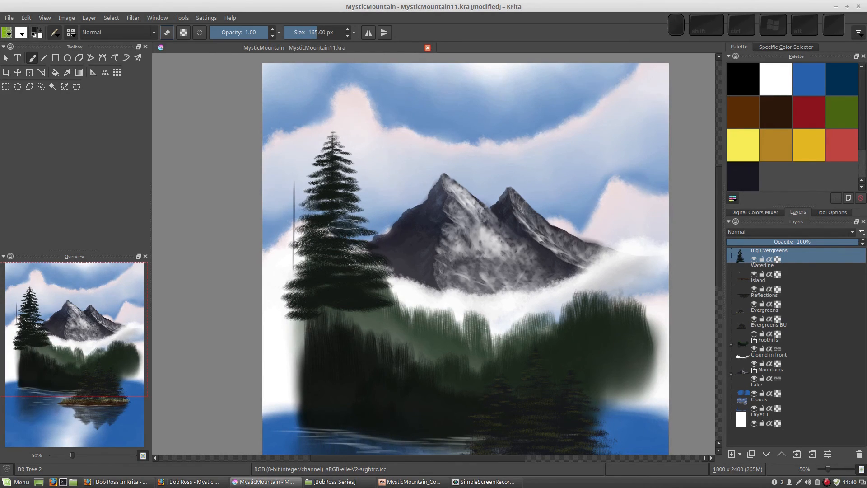
# - Fill in the taller evergreen's lowest branches at 165 px, blending them into the dark foothill base
pyautogui.moveTo(368, 311)
pyautogui.mouseDown()
pyautogui.moveTo(377, 316)
pyautogui.moveTo(334, 312)
pyautogui.moveTo(294, 325)
pyautogui.moveTo(383, 329)
pyautogui.mouseUp()
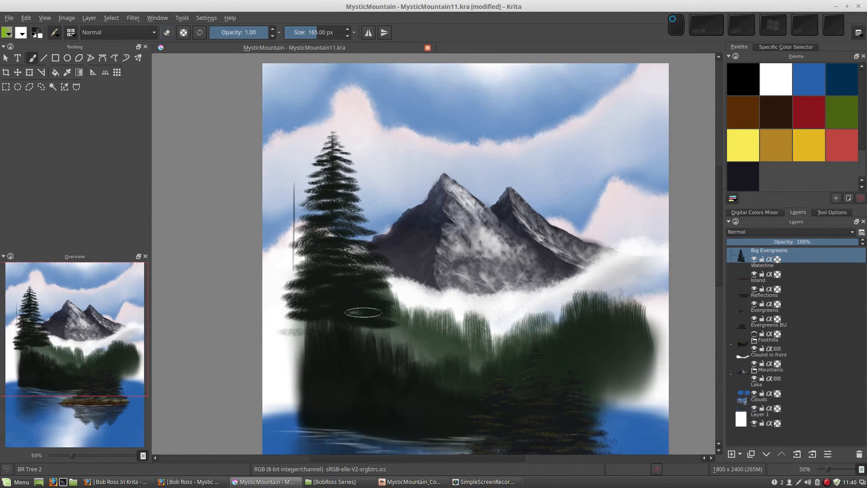
pyautogui.moveTo(315, 323); pyautogui.dragTo(310, 339)
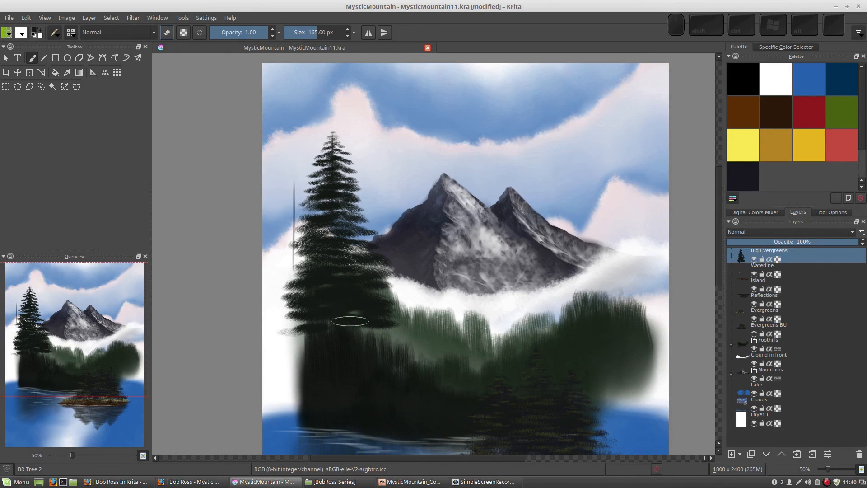
pyautogui.moveTo(345, 326); pyautogui.dragTo(371, 331)
pyautogui.moveTo(333, 325)
pyautogui.mouseDown()
pyautogui.moveTo(298, 319)
pyautogui.moveTo(303, 339)
pyautogui.moveTo(298, 330)
pyautogui.moveTo(356, 333)
pyautogui.moveTo(386, 349)
pyautogui.moveTo(360, 332)
pyautogui.moveTo(377, 347)
pyautogui.mouseUp()
pyautogui.moveTo(323, 341)
pyautogui.mouseDown()
pyautogui.moveTo(305, 340)
pyautogui.moveTo(316, 352)
pyautogui.moveTo(341, 340)
pyautogui.moveTo(398, 365)
pyautogui.mouseUp()
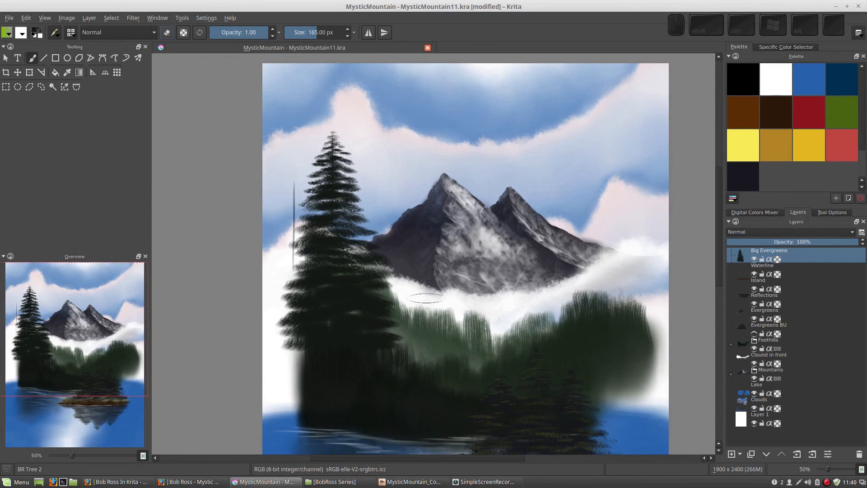
# - Reduce the brush size to 35 px and start the tip of the shorter evergreen on the left trunk
pyautogui.moveTo(432, 298)
pyautogui.mouseDown()
pyautogui.moveTo(405, 216)
pyautogui.moveTo(423, 234)
pyautogui.mouseUp()
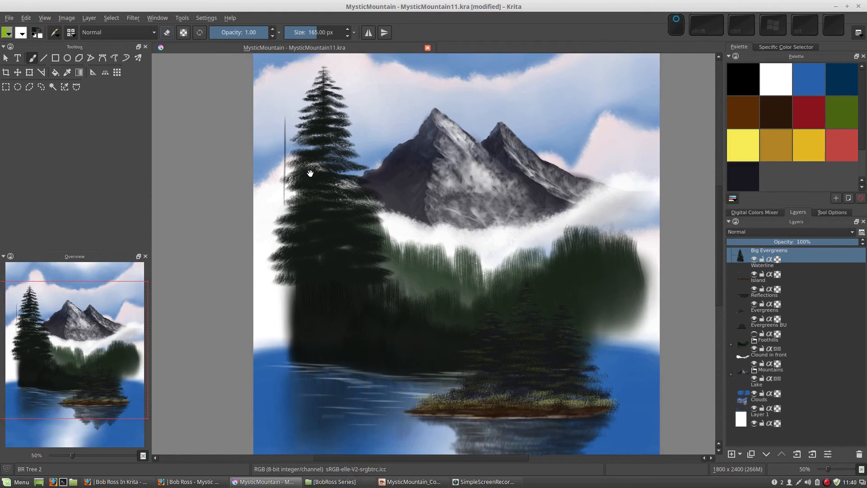
pyautogui.moveTo(302, 173); pyautogui.dragTo(353, 220)
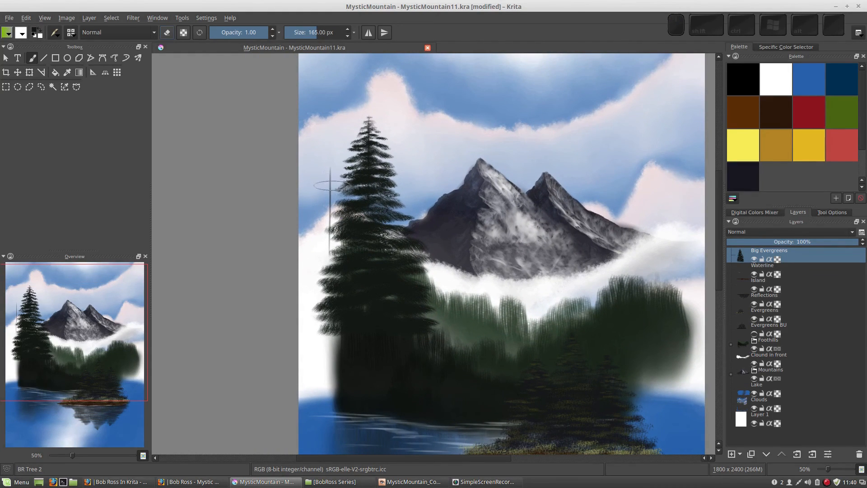
pyautogui.press('[')
pyautogui.press('[')
pyautogui.press('[')
pyautogui.press('[')
pyautogui.press('[')
pyautogui.press('[')
pyautogui.scroll(3, 331, 169)
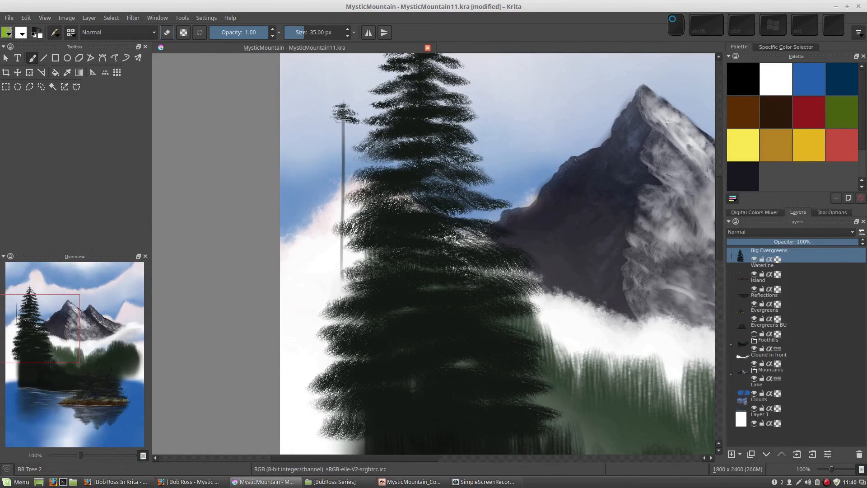
# - Paint the shorter evergreen's branches down its trunk, widening them while enlarging the brush stepwise from 41 to 96 px
pyautogui.press(']')
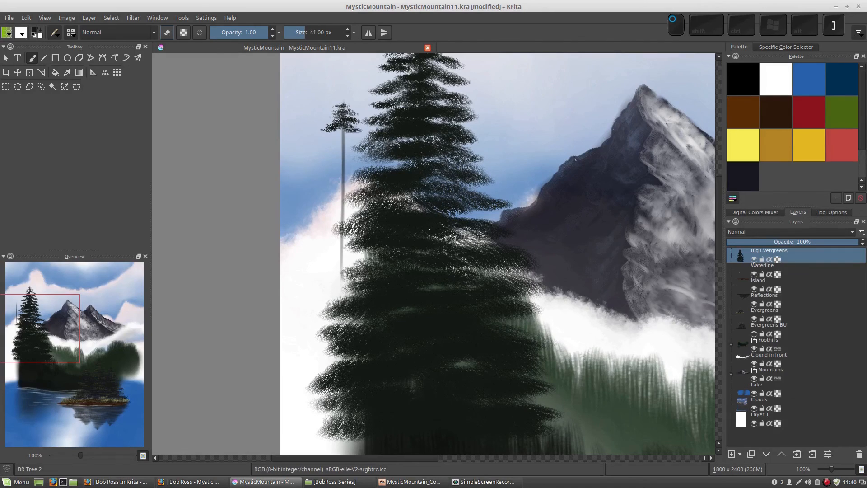
pyautogui.moveTo(341, 131)
pyautogui.mouseDown()
pyautogui.moveTo(308, 147)
pyautogui.moveTo(336, 141)
pyautogui.moveTo(364, 155)
pyautogui.moveTo(341, 142)
pyautogui.moveTo(353, 142)
pyautogui.moveTo(362, 149)
pyautogui.moveTo(331, 140)
pyautogui.moveTo(335, 153)
pyautogui.moveTo(313, 162)
pyautogui.moveTo(350, 160)
pyautogui.moveTo(373, 175)
pyautogui.moveTo(334, 166)
pyautogui.moveTo(320, 181)
pyautogui.moveTo(341, 156)
pyautogui.moveTo(343, 187)
pyautogui.moveTo(368, 192)
pyautogui.moveTo(345, 182)
pyautogui.moveTo(317, 202)
pyautogui.moveTo(321, 194)
pyautogui.moveTo(345, 197)
pyautogui.moveTo(374, 210)
pyautogui.moveTo(333, 209)
pyautogui.moveTo(338, 202)
pyautogui.moveTo(312, 219)
pyautogui.moveTo(358, 220)
pyautogui.moveTo(333, 177)
pyautogui.moveTo(341, 238)
pyautogui.moveTo(329, 236)
pyautogui.moveTo(334, 225)
pyautogui.moveTo(315, 234)
pyautogui.moveTo(316, 243)
pyautogui.moveTo(330, 236)
pyautogui.moveTo(367, 250)
pyautogui.moveTo(309, 253)
pyautogui.moveTo(362, 265)
pyautogui.moveTo(318, 268)
pyautogui.moveTo(312, 280)
pyautogui.moveTo(378, 284)
pyautogui.moveTo(301, 289)
pyautogui.moveTo(352, 286)
pyautogui.moveTo(303, 305)
pyautogui.mouseUp()
pyautogui.press(']')
pyautogui.press(']')
pyautogui.press(']')
pyautogui.press(']')
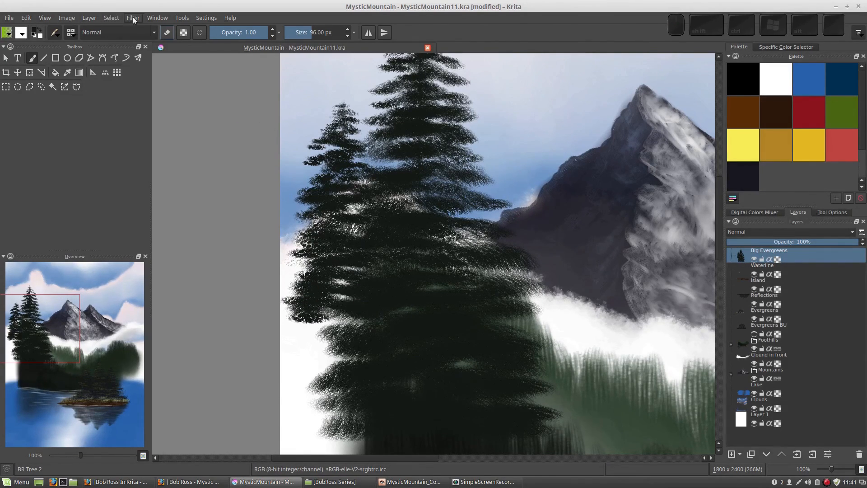
pyautogui.click(133, 17)
pyautogui.moveTo(149, 40)
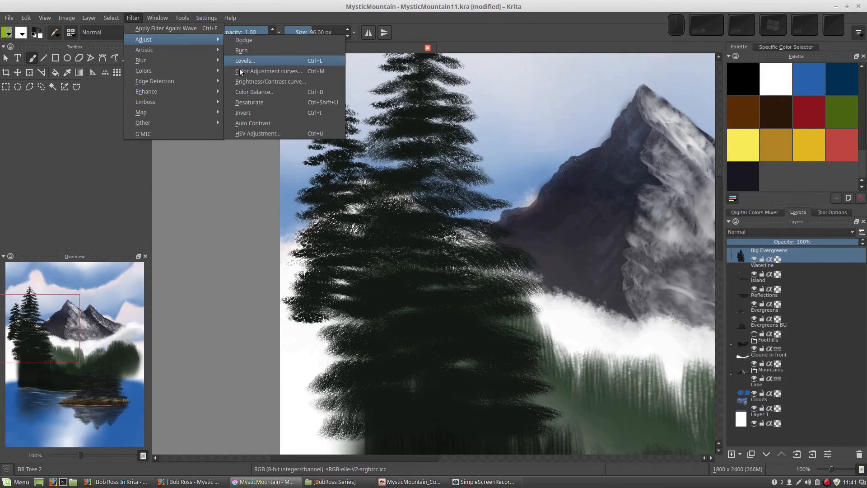
pyautogui.click(333, 299)
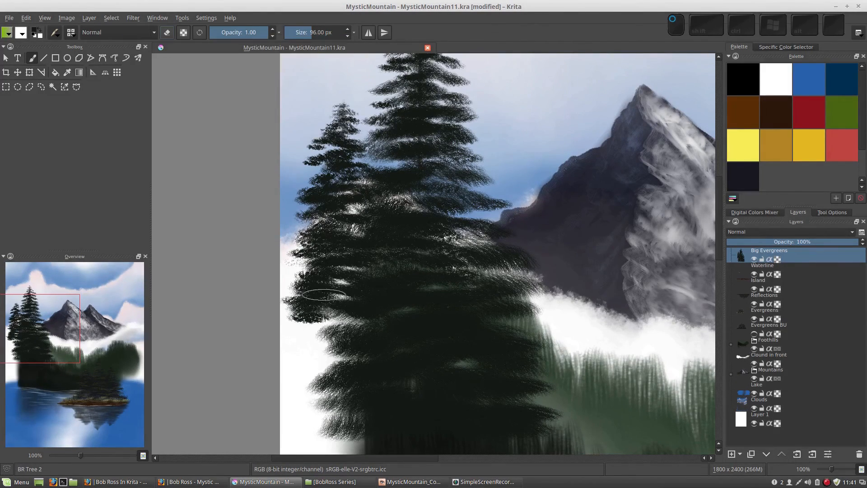
# - Add lower branches to the shorter evergreen, fill its gaps, and refine its tip upward with a 20 px brush
pyautogui.moveTo(338, 281)
pyautogui.mouseDown()
pyautogui.moveTo(324, 302)
pyautogui.moveTo(310, 321)
pyautogui.moveTo(360, 328)
pyautogui.moveTo(366, 313)
pyautogui.moveTo(328, 305)
pyautogui.moveTo(324, 341)
pyautogui.moveTo(310, 337)
pyautogui.moveTo(358, 304)
pyautogui.mouseUp()
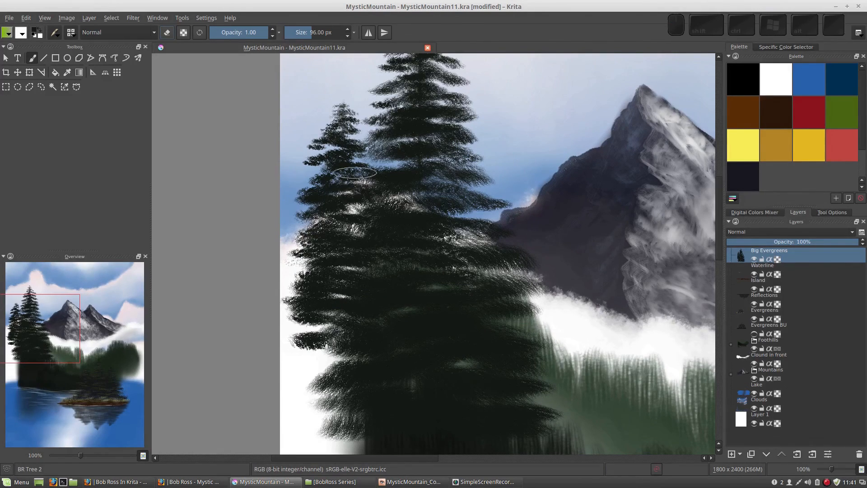
pyautogui.moveTo(339, 205)
pyautogui.mouseDown()
pyautogui.moveTo(369, 221)
pyautogui.moveTo(325, 214)
pyautogui.moveTo(344, 182)
pyautogui.moveTo(343, 150)
pyautogui.mouseUp()
pyautogui.press('[')
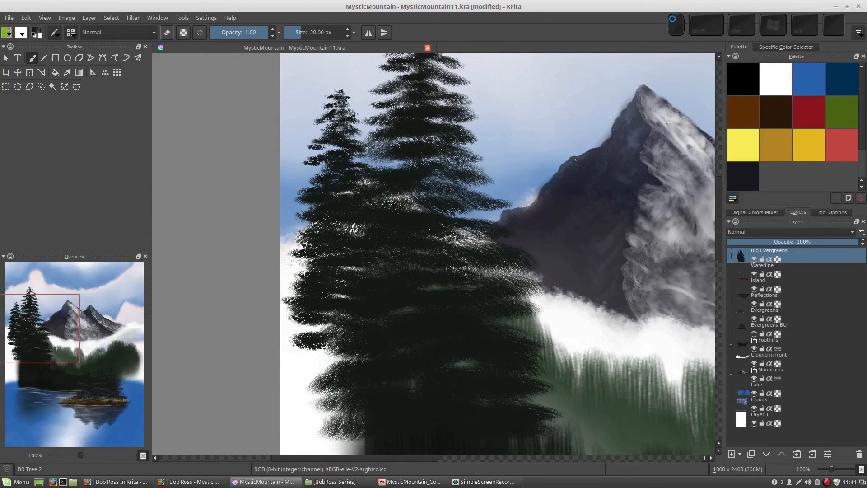
# - Review the whole painting at 33% zoom to check how the two big evergreens fit the scene
pyautogui.press('KP_Subtract')
pyautogui.press('KP_Subtract')
pyautogui.press('KP_Subtract')
pyautogui.press('KP_Subtract')
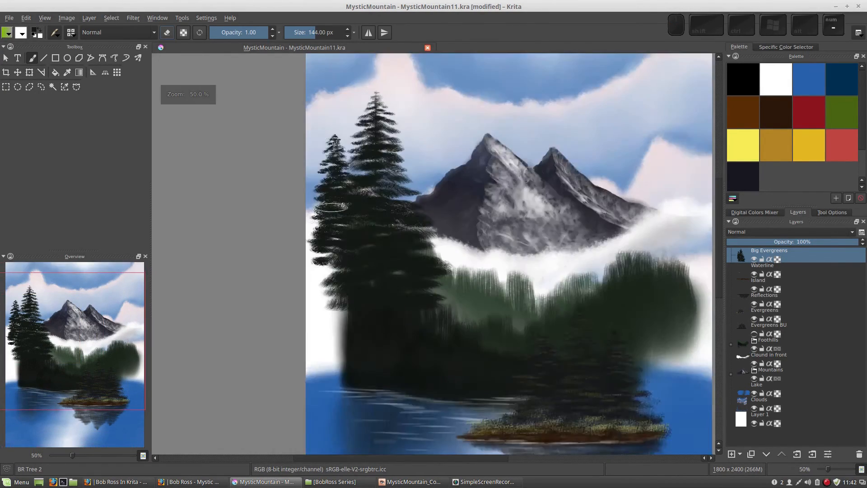
pyautogui.press('KP_Subtract')
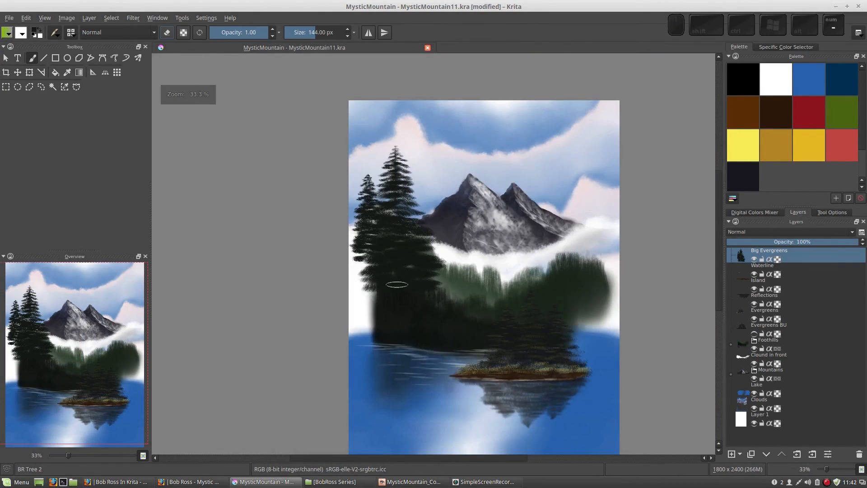
pyautogui.moveTo(469, 214)
pyautogui.mouseDown()
pyautogui.moveTo(398, 192)
pyautogui.moveTo(399, 180)
pyautogui.moveTo(391, 210)
pyautogui.mouseUp()
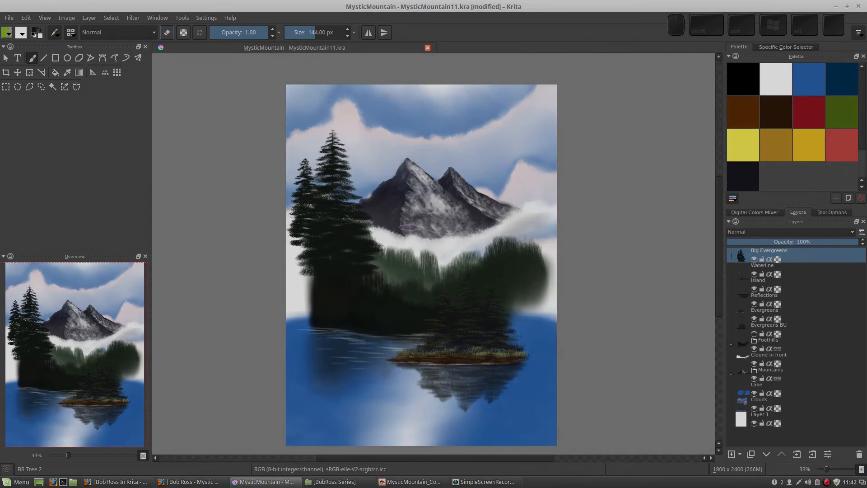